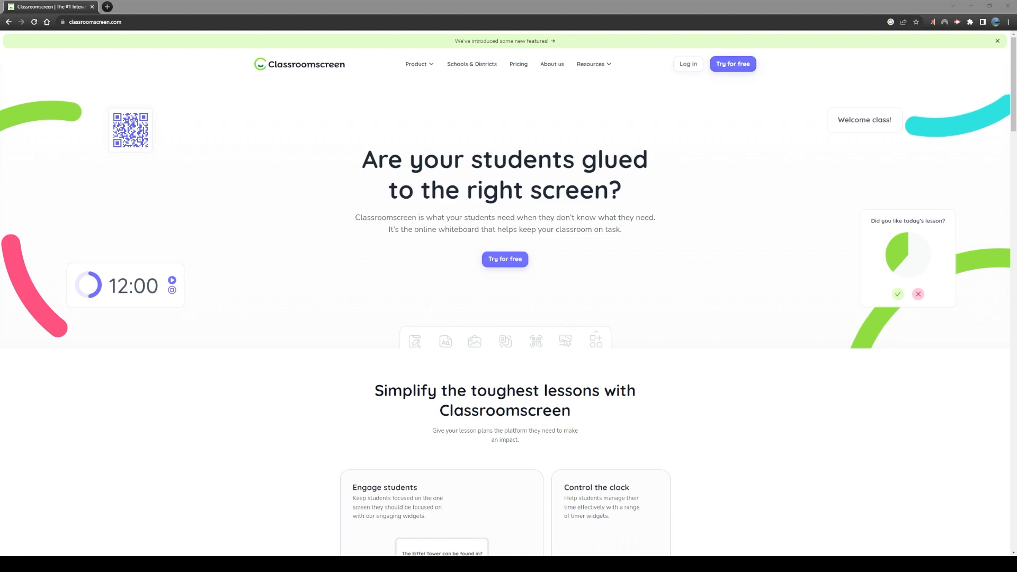
click(127, 23)
click(145, 21)
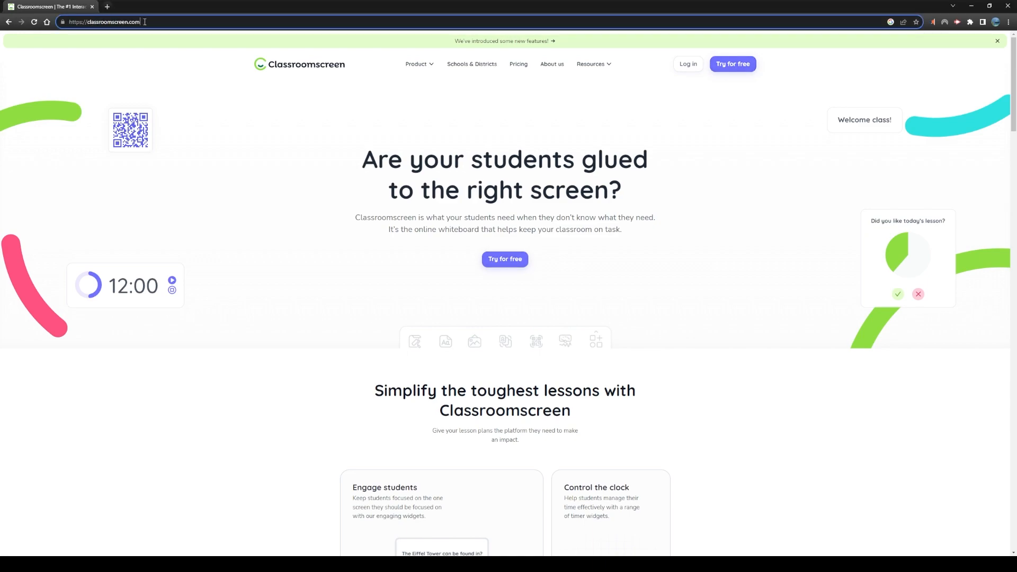
drag(155, 21, 60, 22)
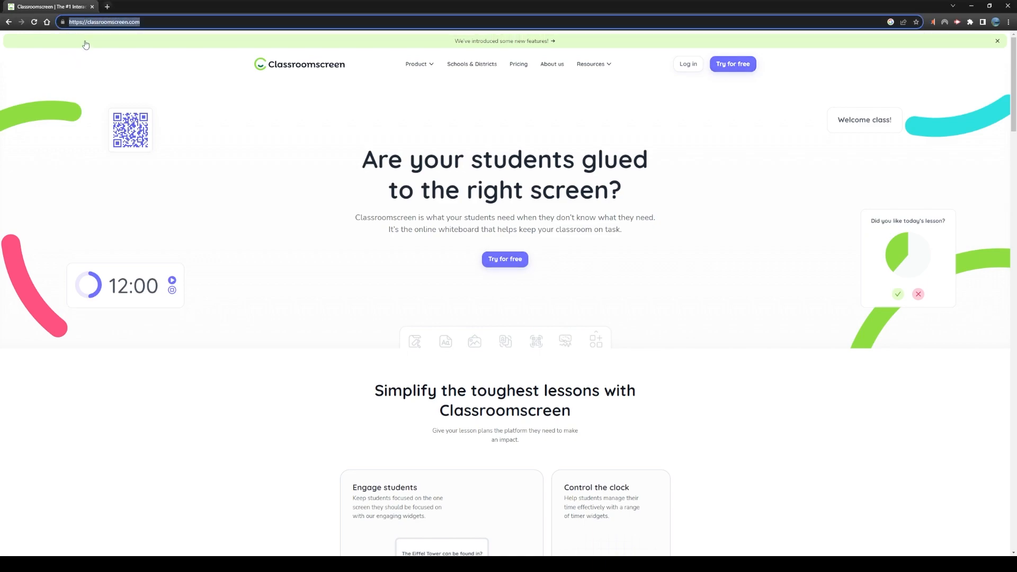
click(267, 195)
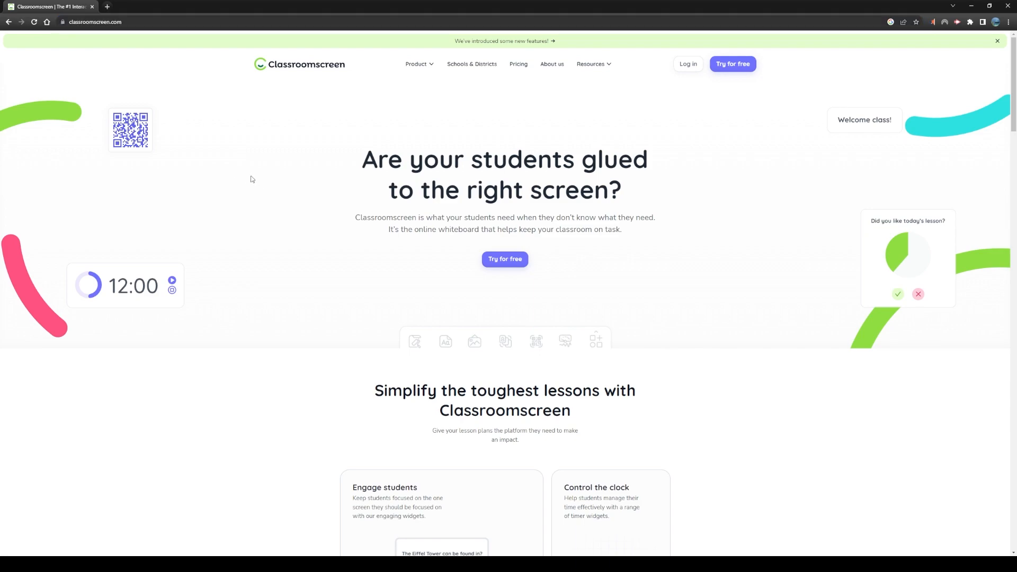
Start a free trial screen and set its background to the blue misty mountains picture from The Best of Nature
click(505, 260)
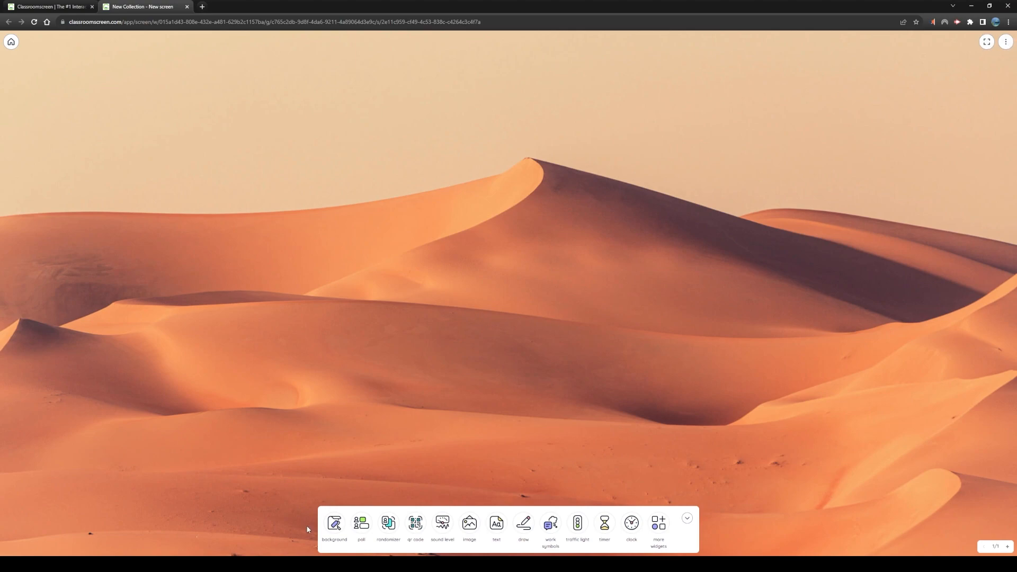
click(335, 524)
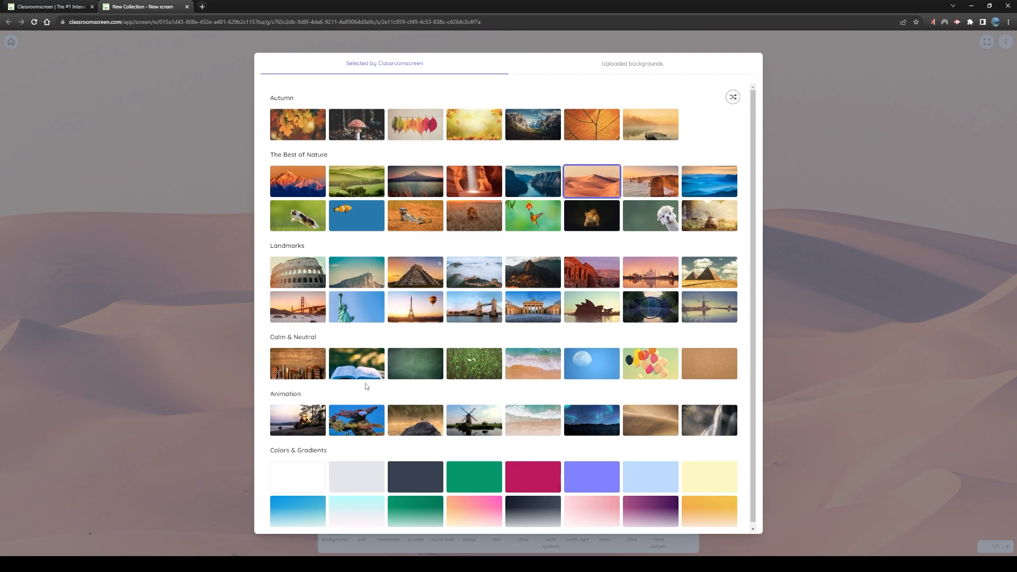
click(629, 64)
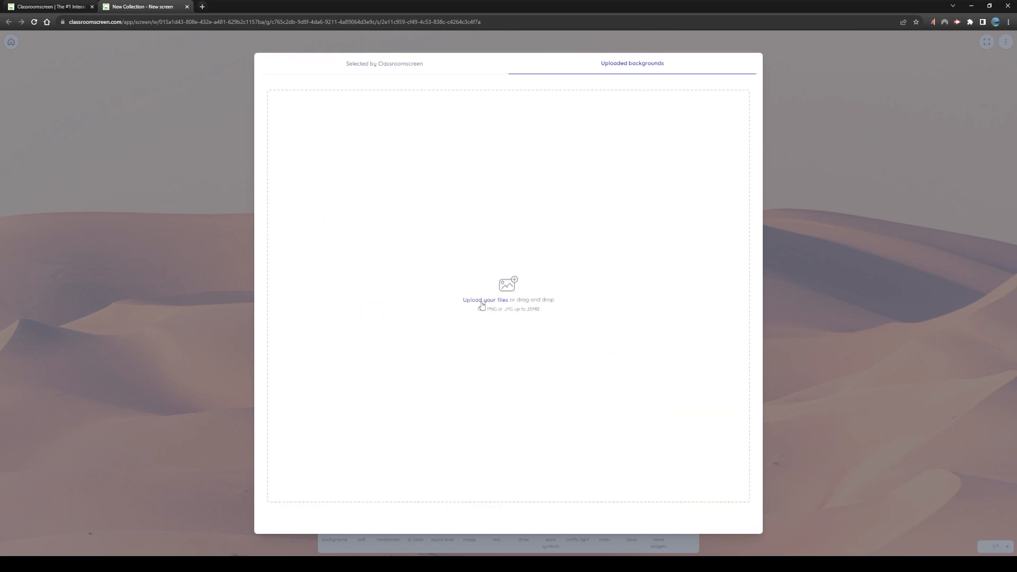
click(408, 67)
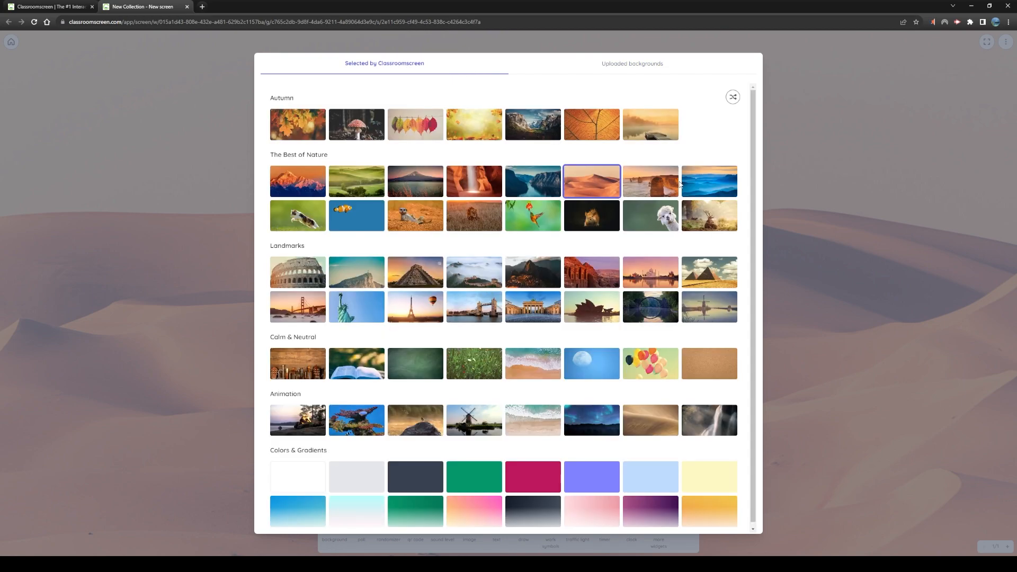
click(702, 185)
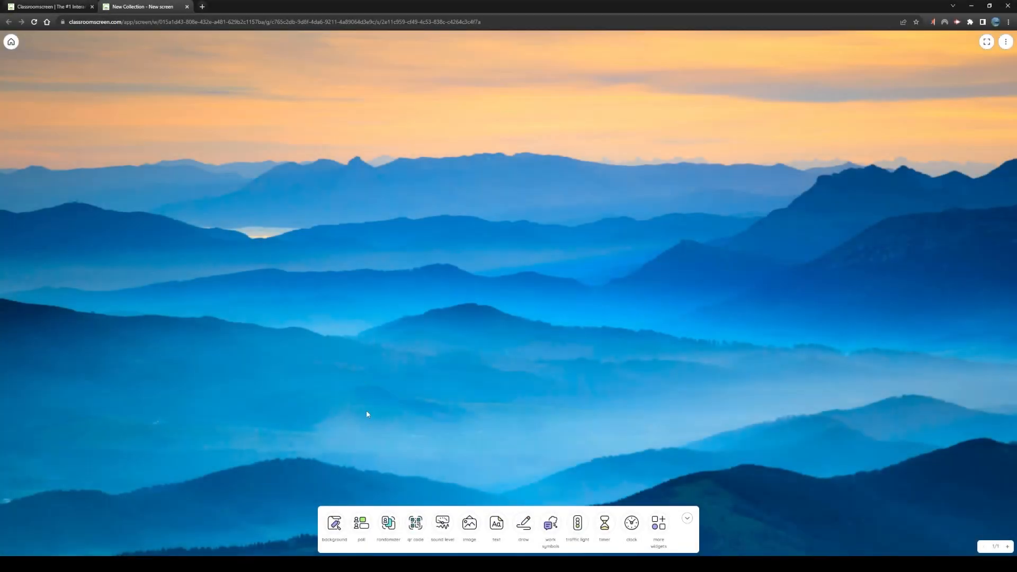
Add a poll widget of the Multiple choice type, keeping the default question about today's lesson
click(362, 522)
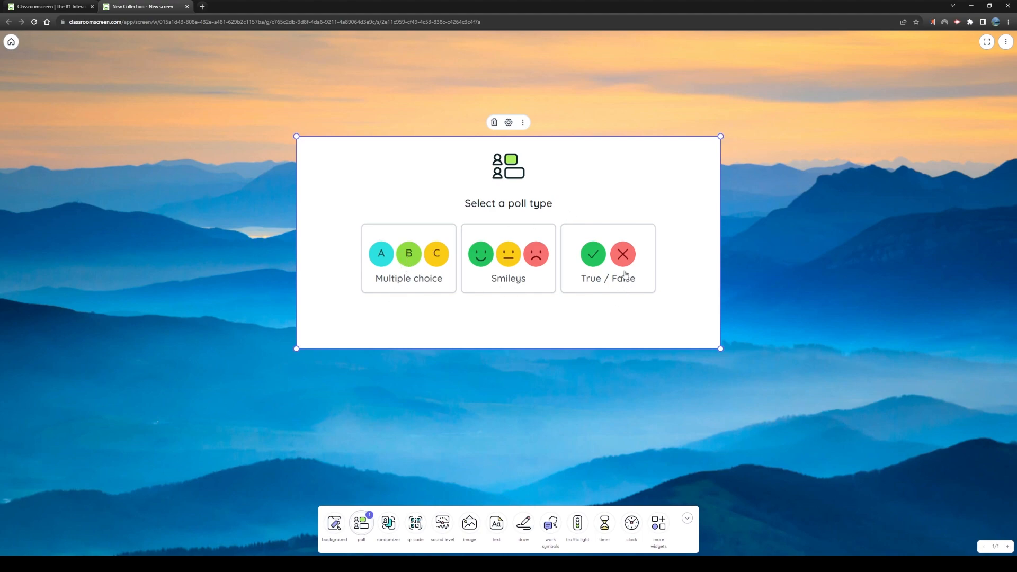
click(410, 265)
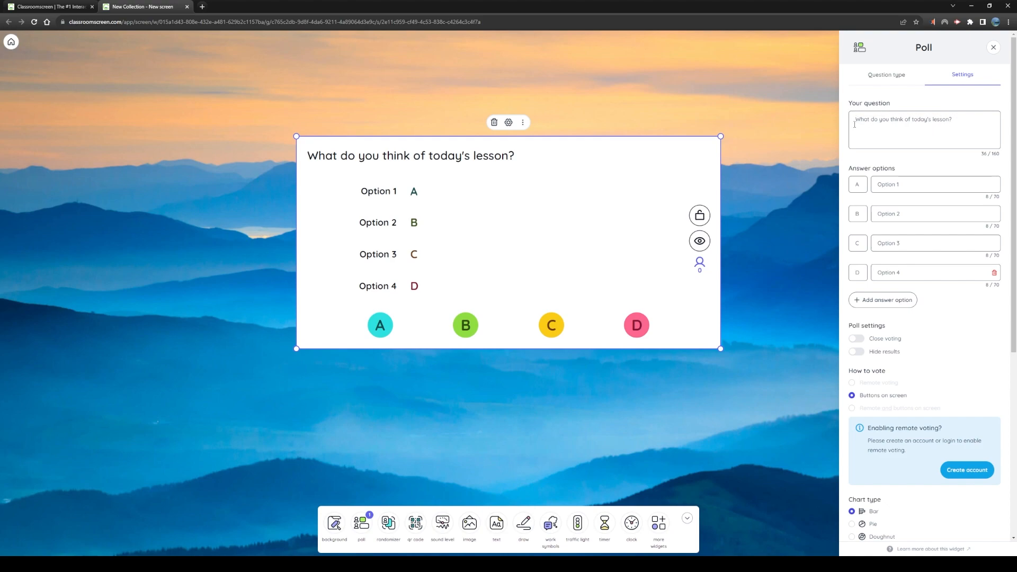
click(956, 120)
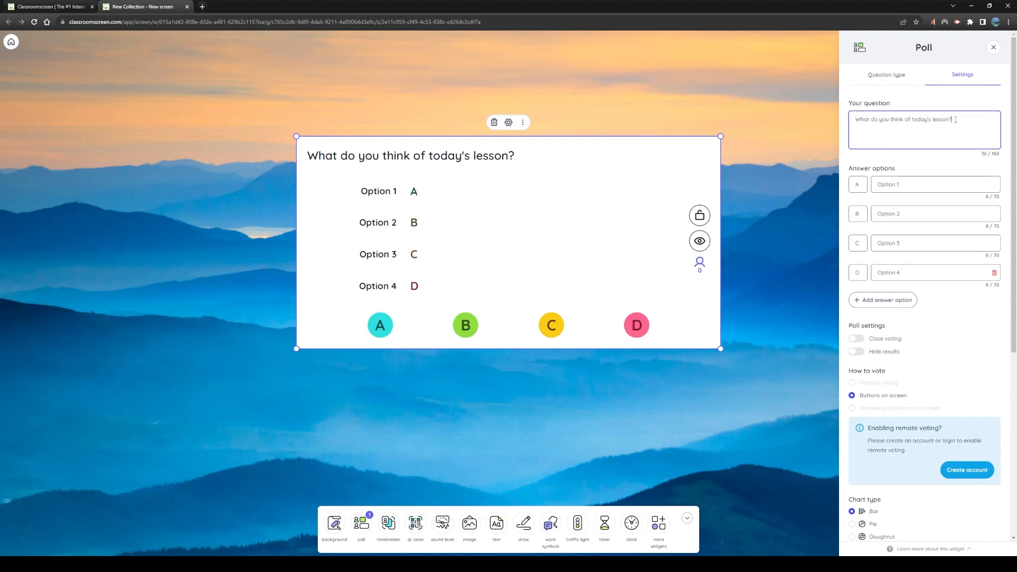
Set the poll's answer option A to "It's great!" and option B to "It's okay!"
click(915, 180)
drag(910, 185, 836, 192)
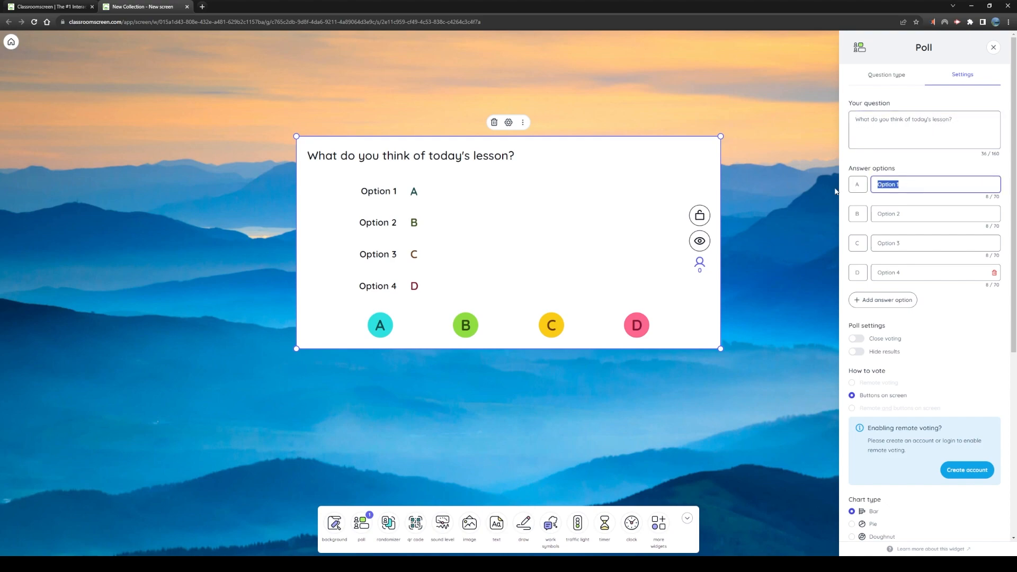
text(It's great!)
key(Tab)
text(It';s)
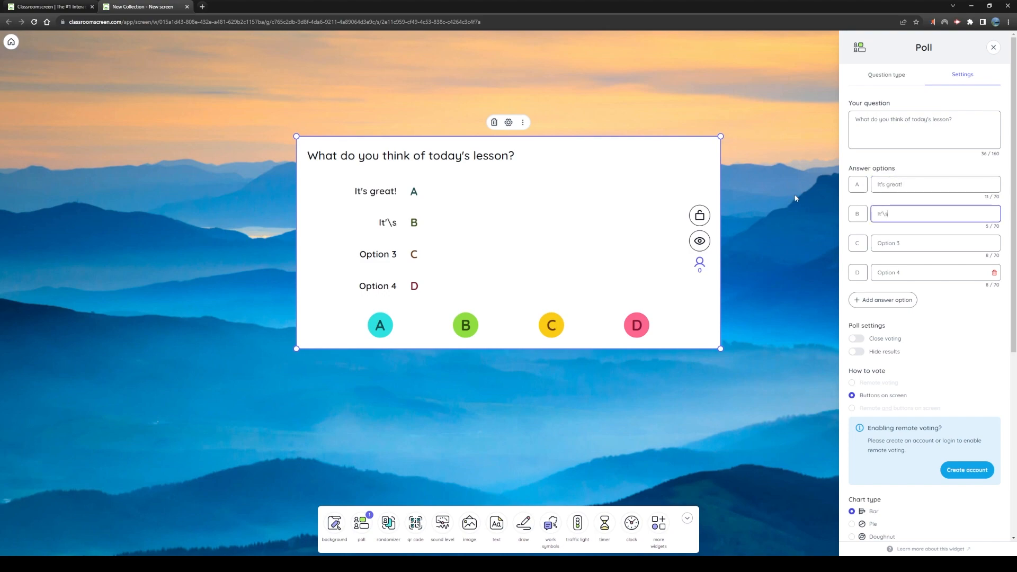
key(BackSpace)
key(BackSpace)
text(s okay!)
Set the poll's answer option C to "It's bad!" and option D to "I was snoring!"
key(Tab)
key(Tab)
text(It)
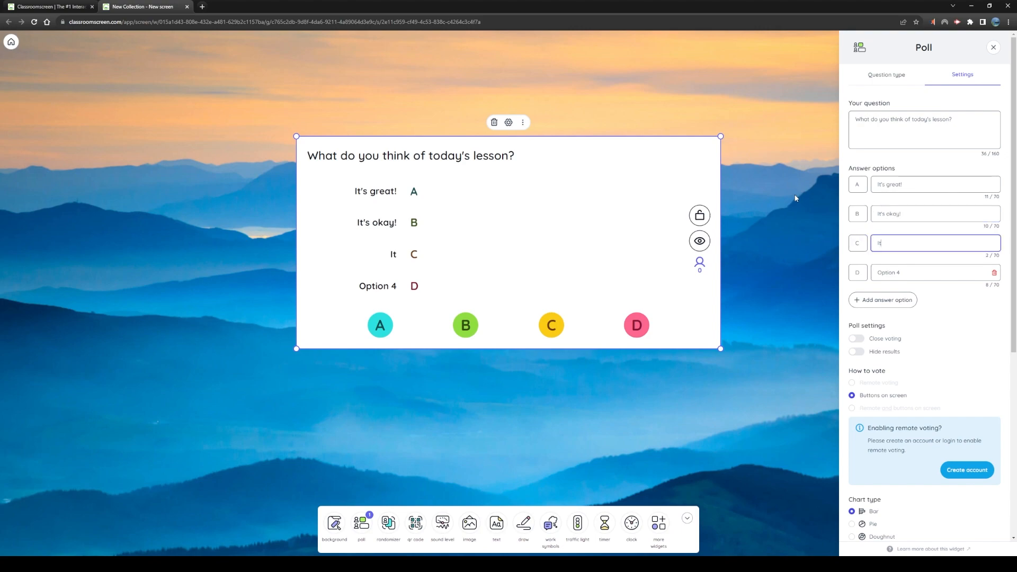
text('s bad!)
key(Tab)
key(Tab)
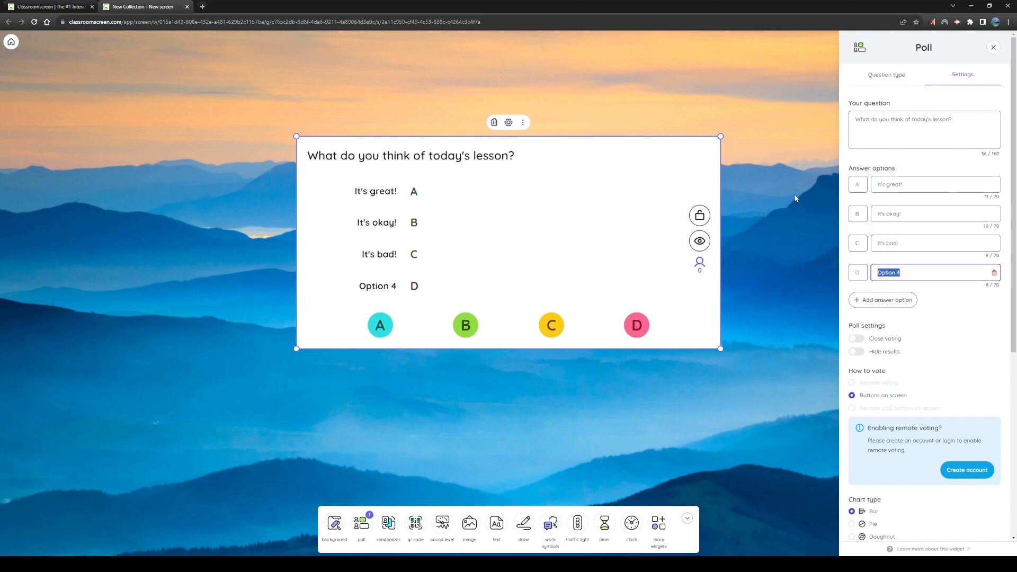
text(I was snoring!)
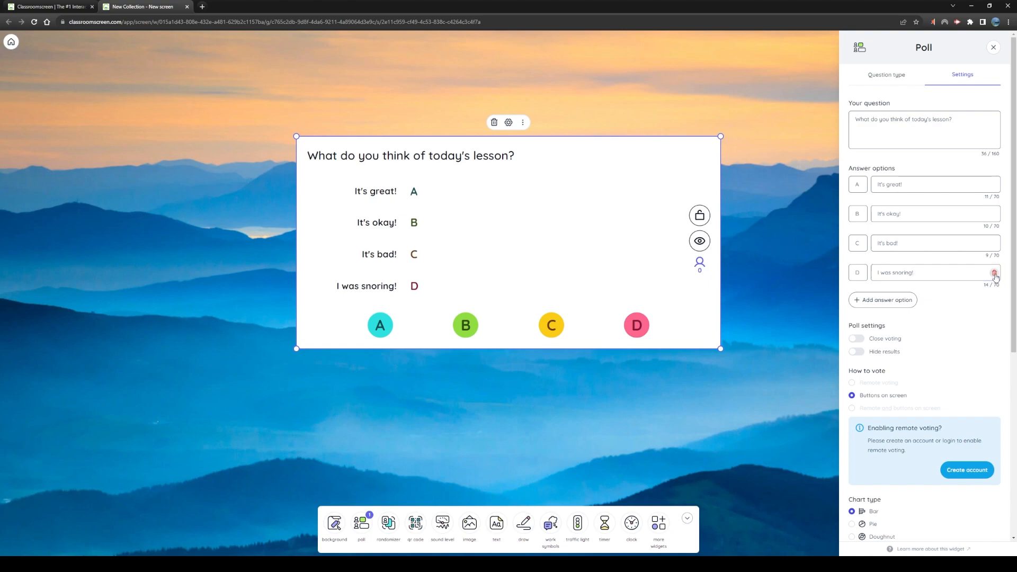
Remove answer option D from the poll and add it back
click(995, 274)
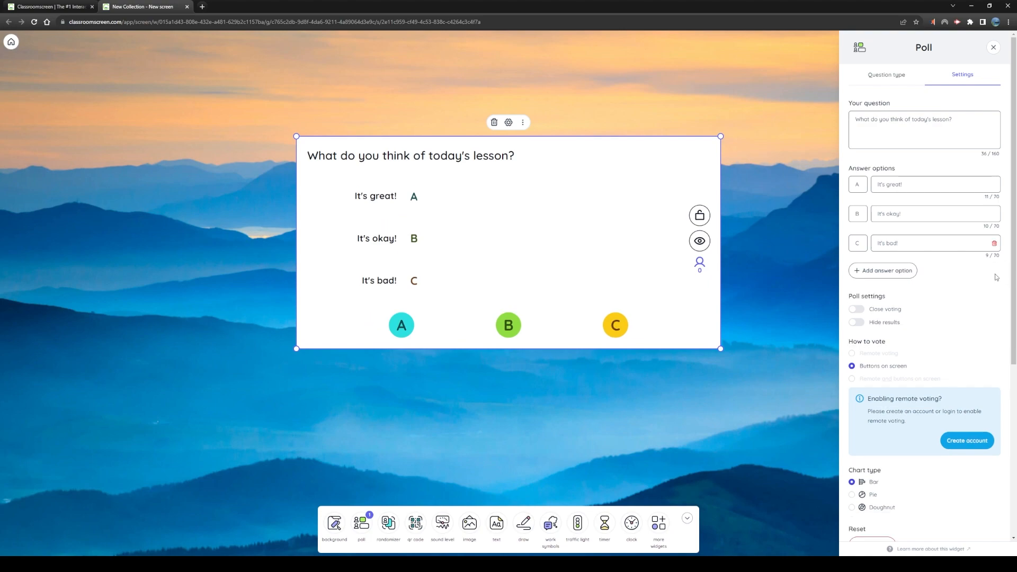
click(888, 270)
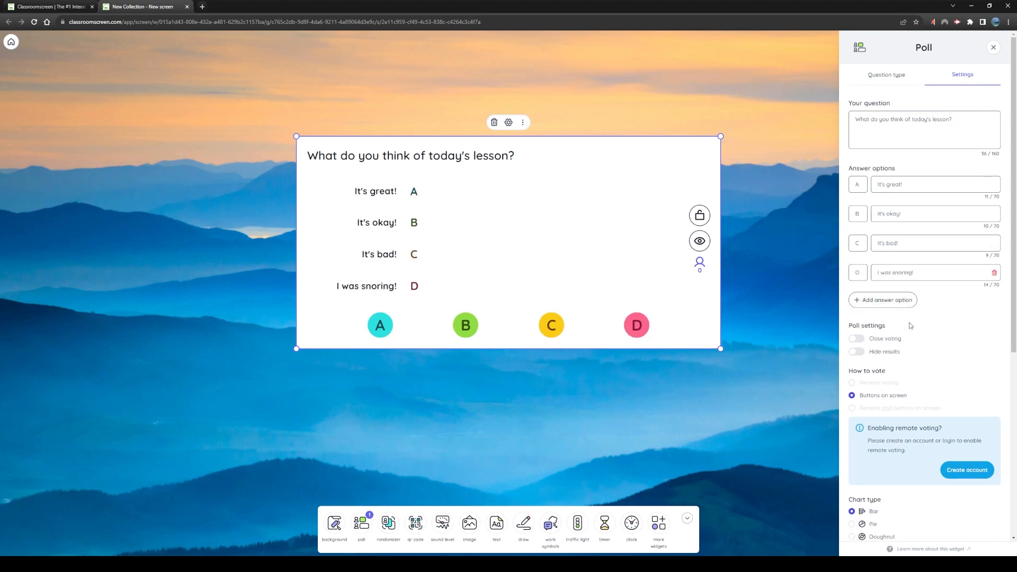
Try out closing the voting and hiding the results of the poll, turning each setting off again
click(856, 340)
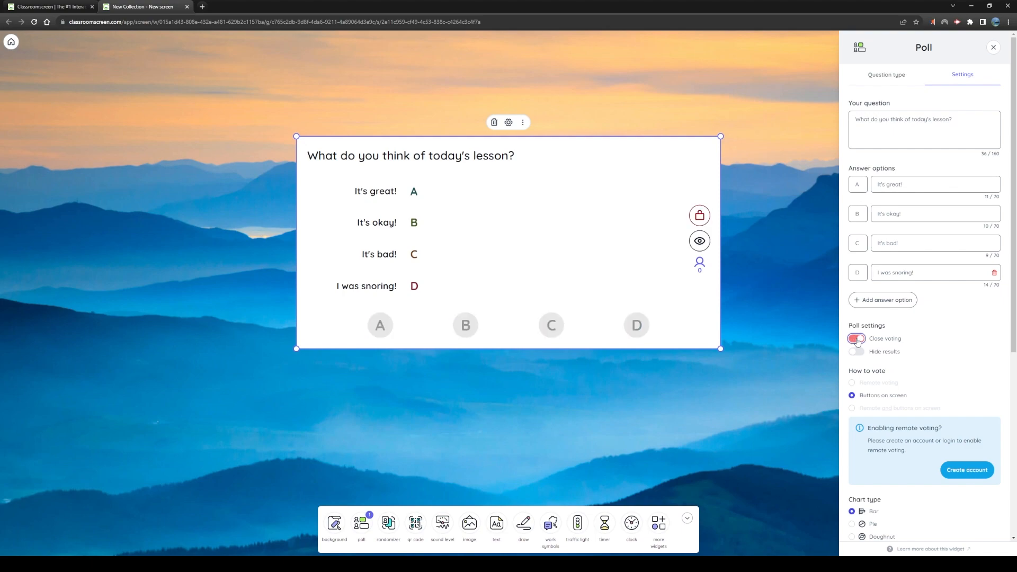
click(856, 339)
click(699, 216)
click(856, 340)
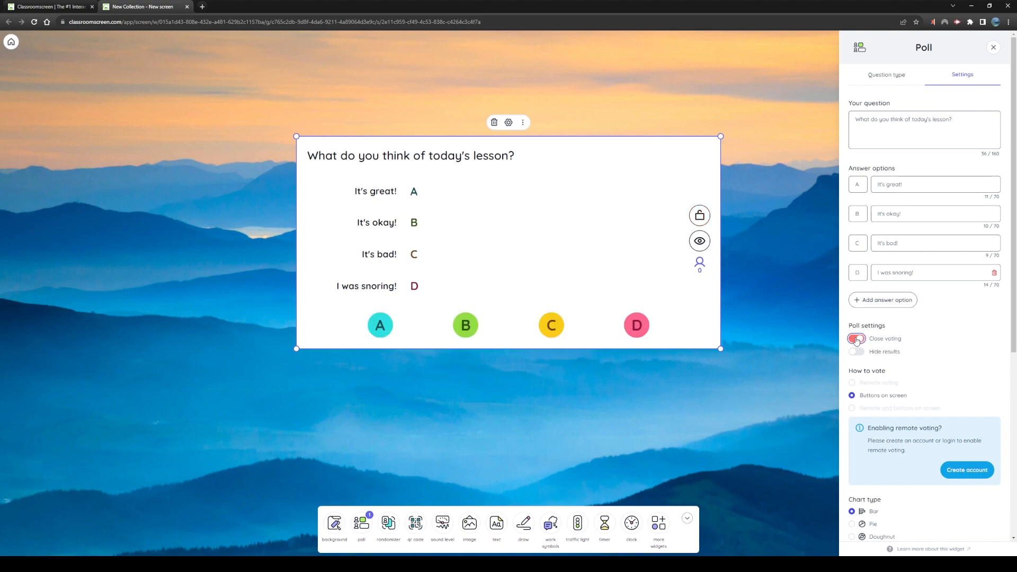
click(698, 242)
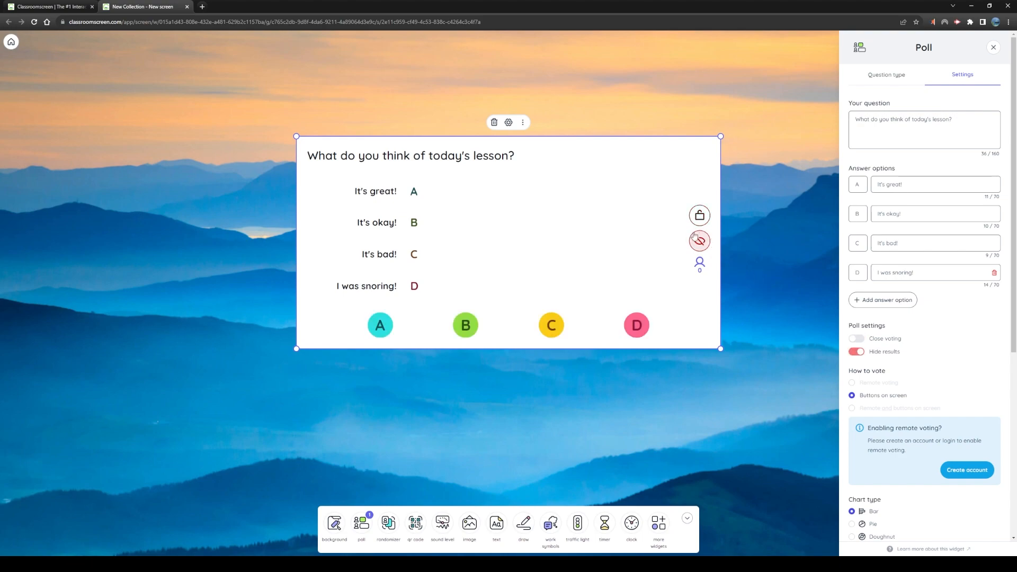
click(857, 352)
Move the poll widget to the upper-left area of the board and cast one vote for option B
drag(577, 164, 294, 89)
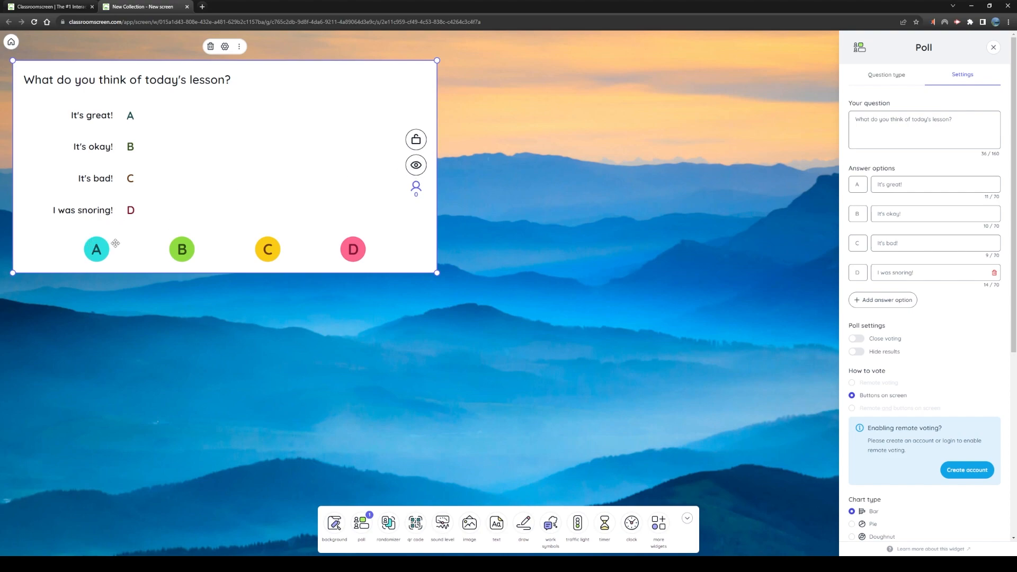
click(183, 253)
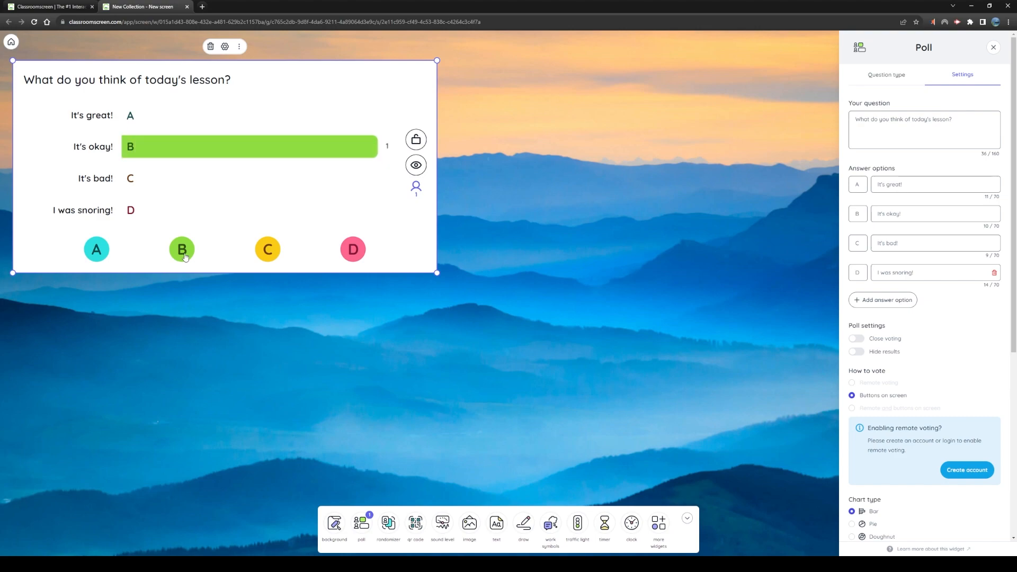
With the poll results hidden, vote once each for C and D and twice for A, and show the results again
click(417, 166)
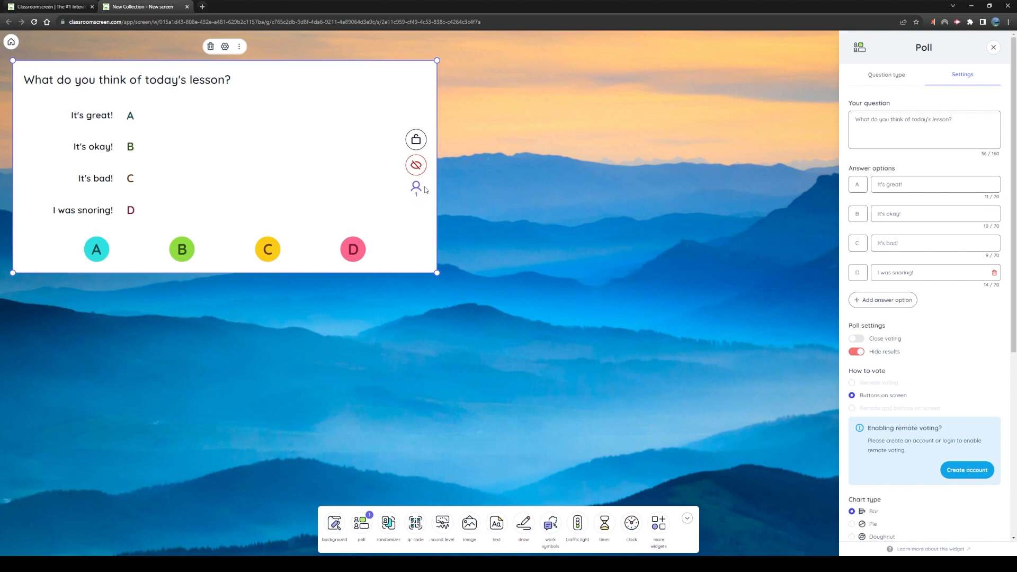
click(269, 257)
click(349, 254)
click(99, 258)
click(99, 258)
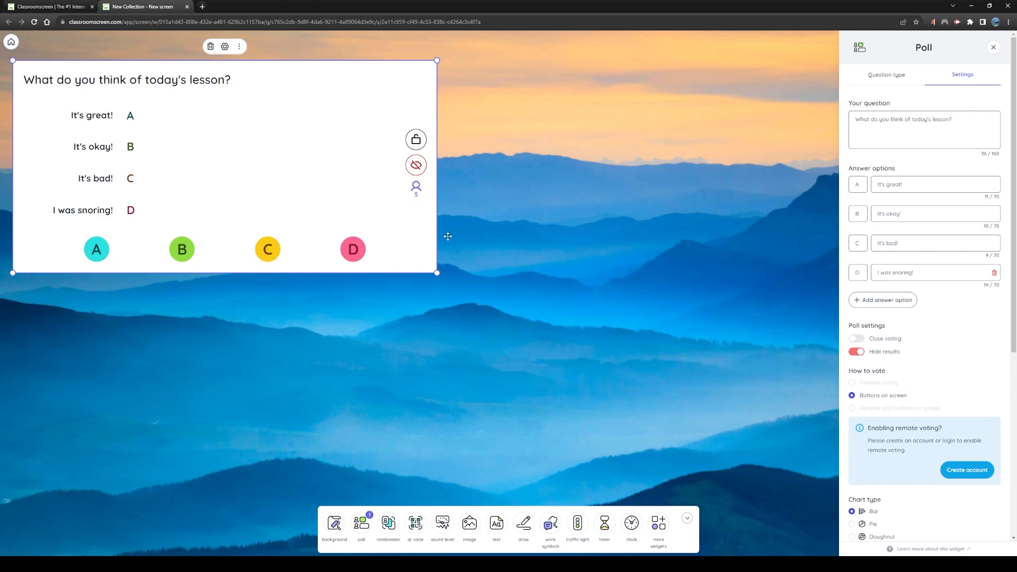
click(417, 166)
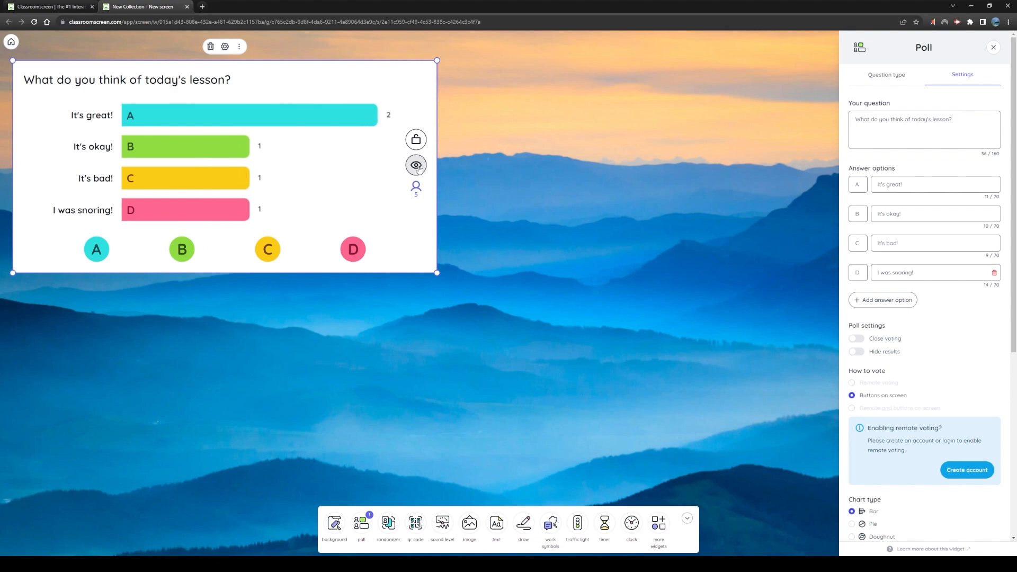
Try the Pie chart type, switch the poll results to Doughnut, and cast another vote for option A
scroll(895, 273, down, 5)
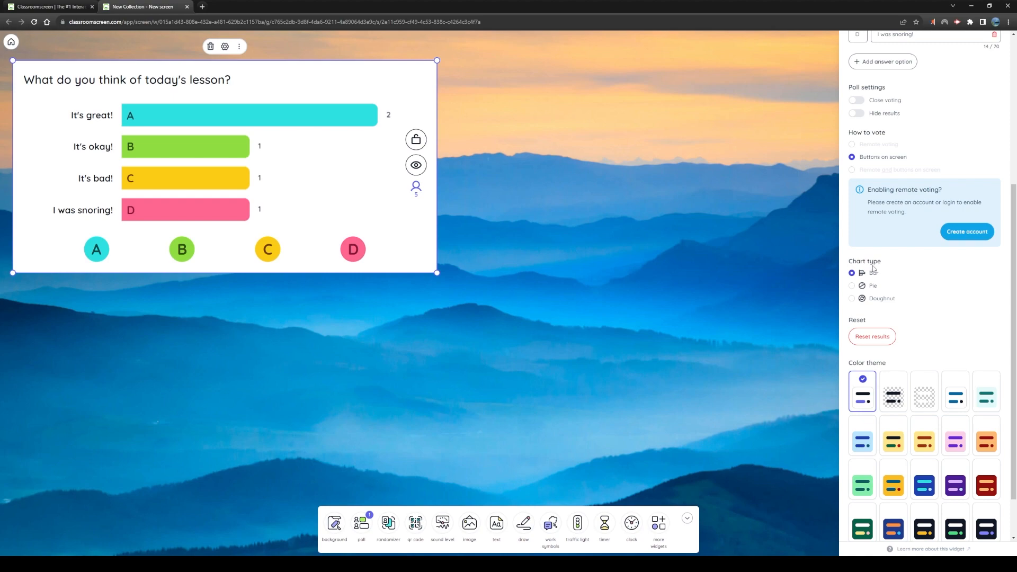
click(853, 286)
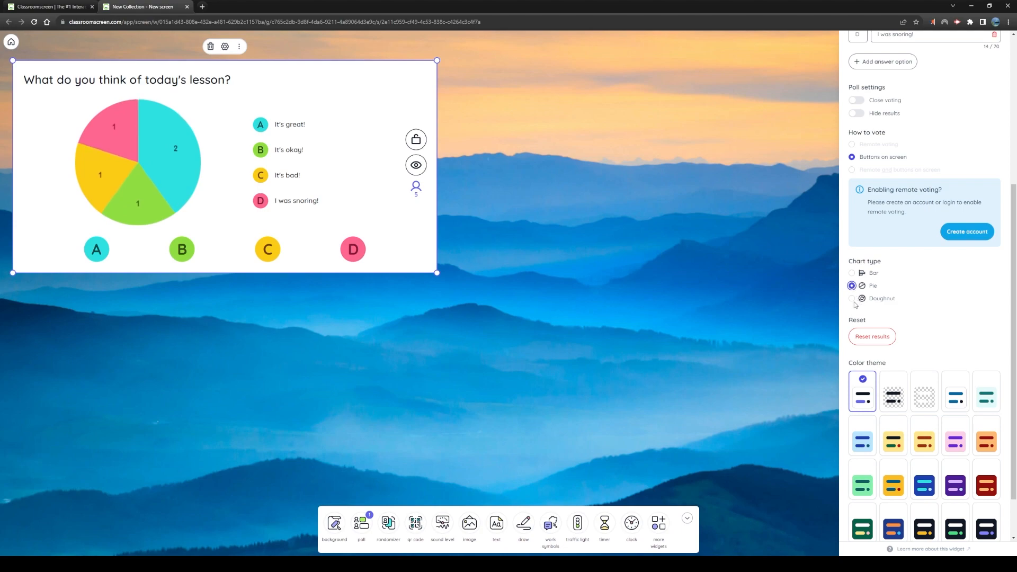
click(852, 299)
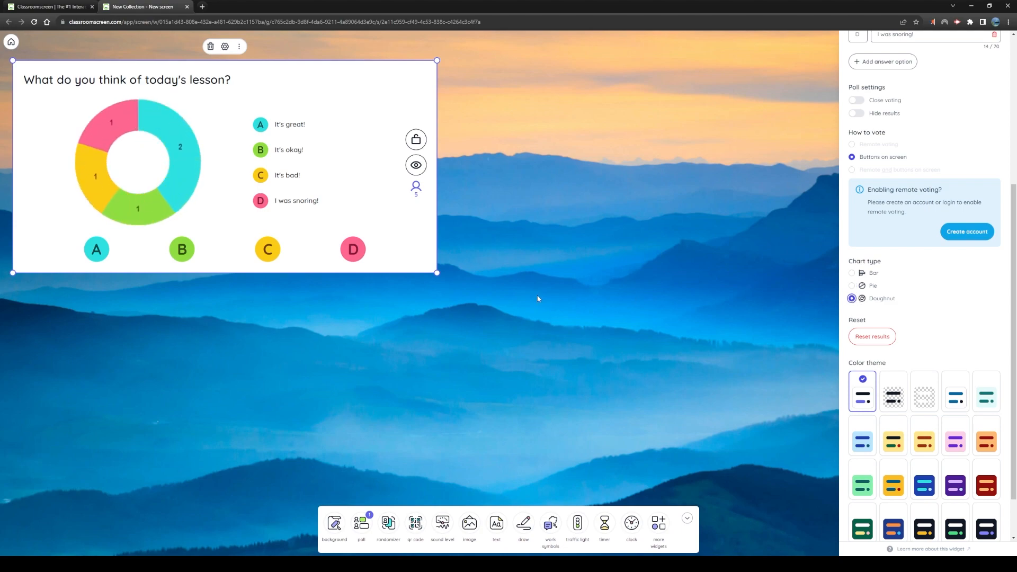
click(104, 256)
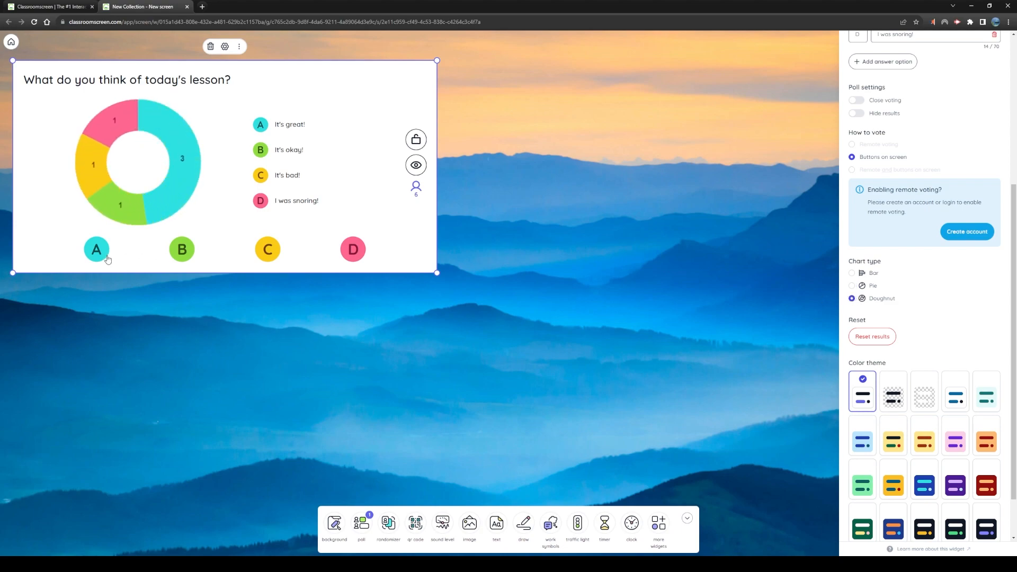
Try the transparent color themes, apply the black theme with white text and yellow accents, and shrink the poll widget
scroll(899, 312, down, 2)
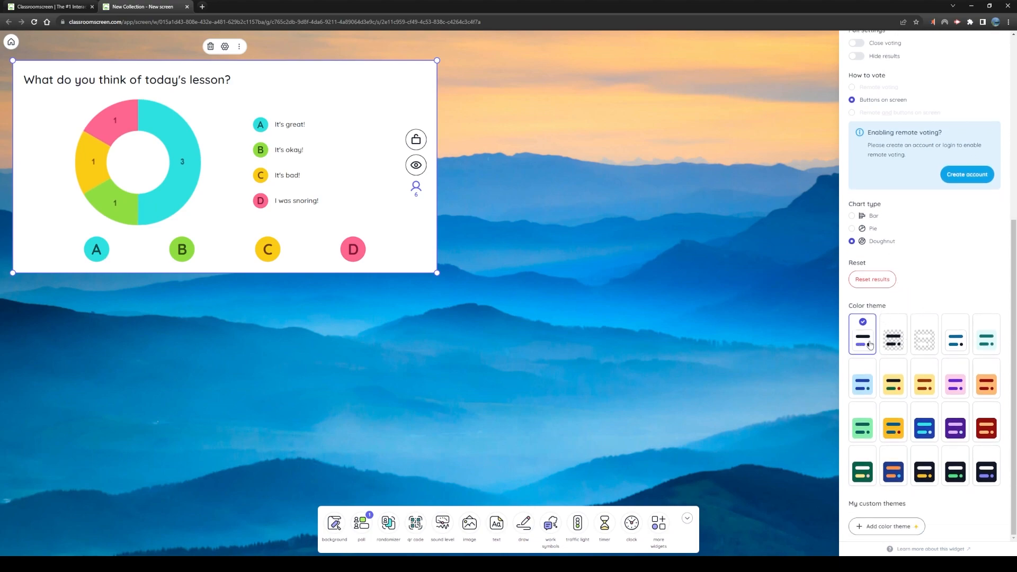
mouse_move(284, 92)
mouse_down()
mouse_move(282, 110)
mouse_move(280, 100)
mouse_up()
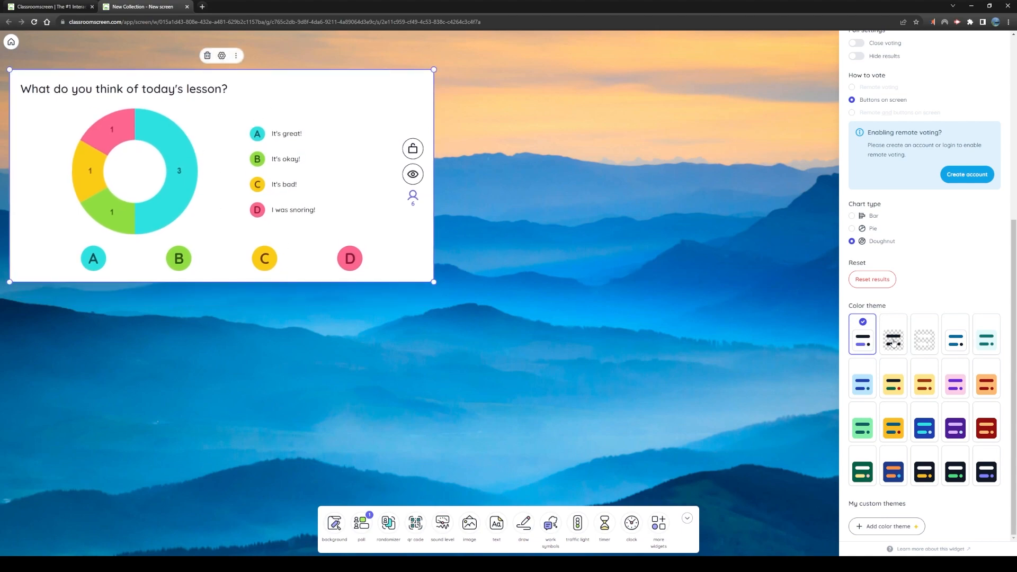
click(929, 340)
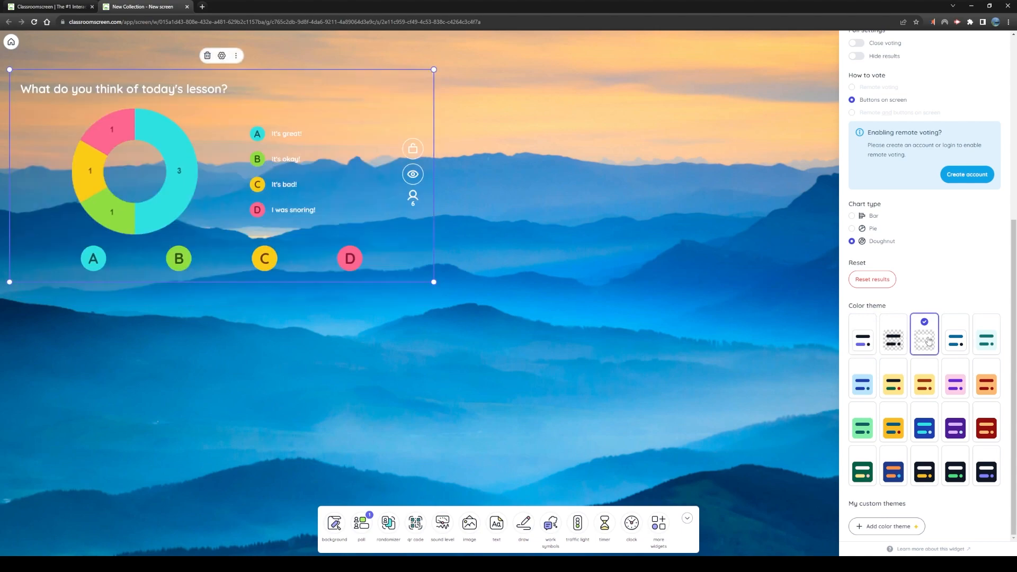
click(895, 340)
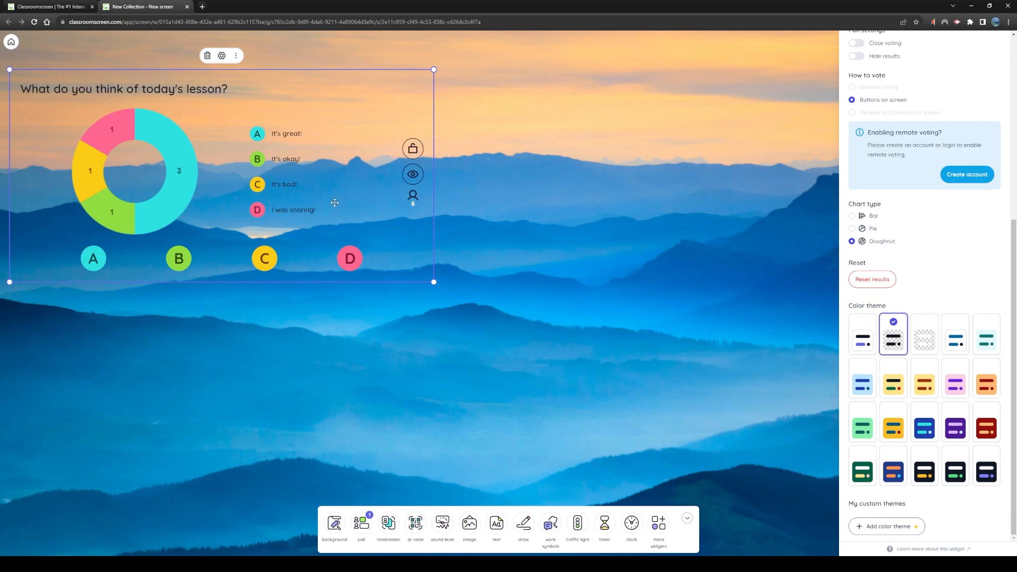
click(930, 483)
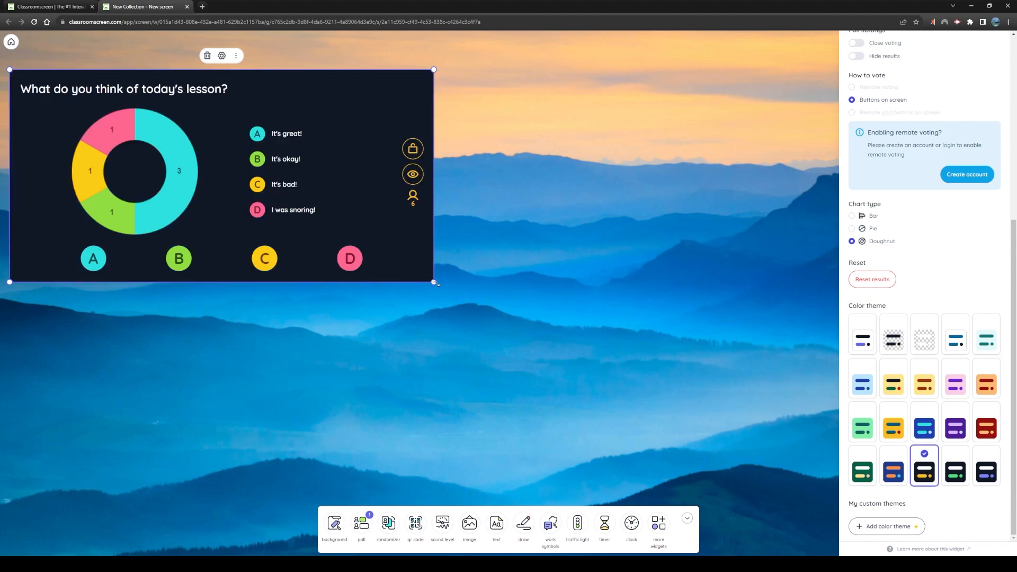
drag(434, 282, 346, 218)
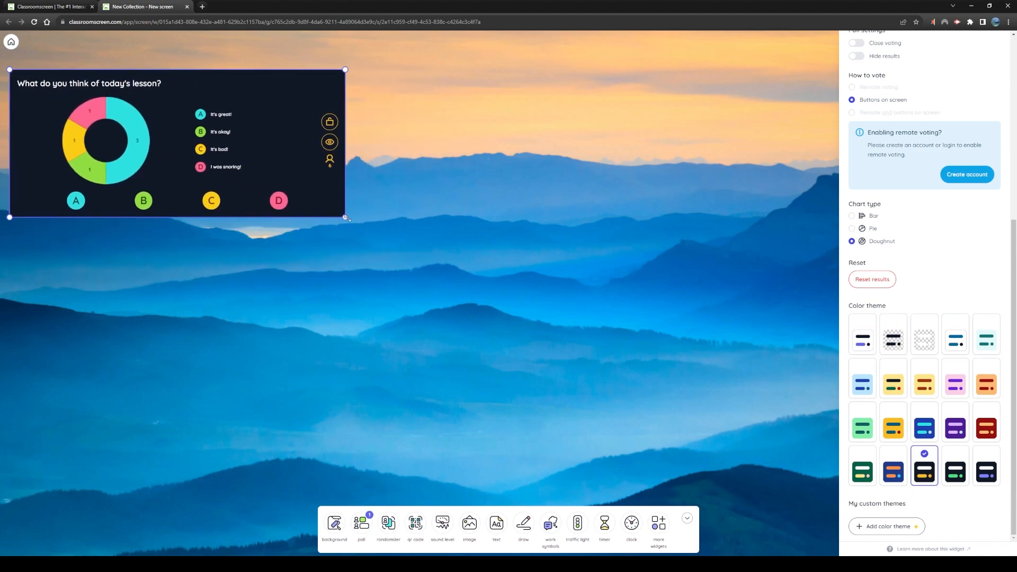
Move the poll widget to the centre of the board, close its settings, and enlarge it slightly
drag(300, 152, 599, 274)
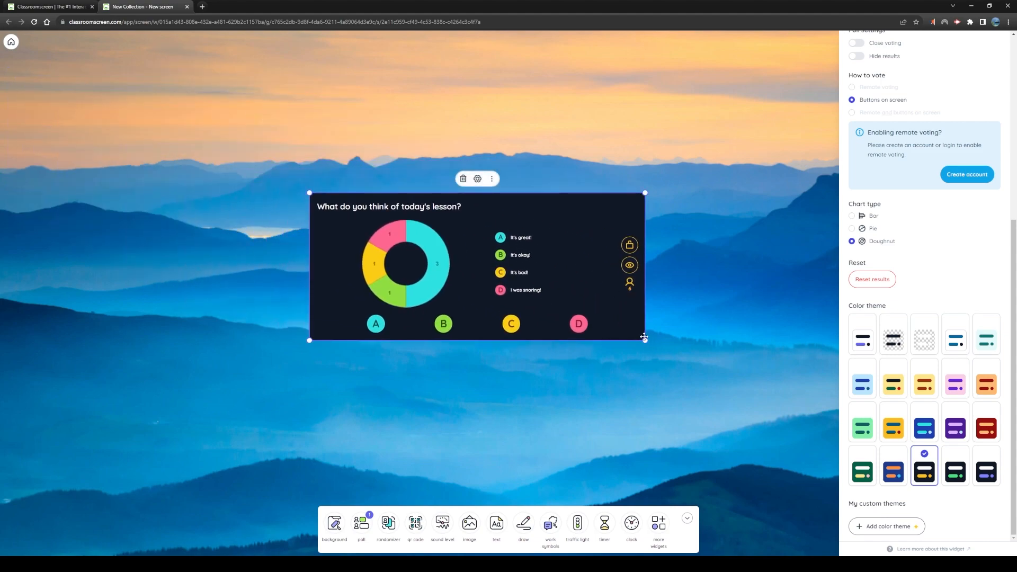
scroll(944, 86, up, 5)
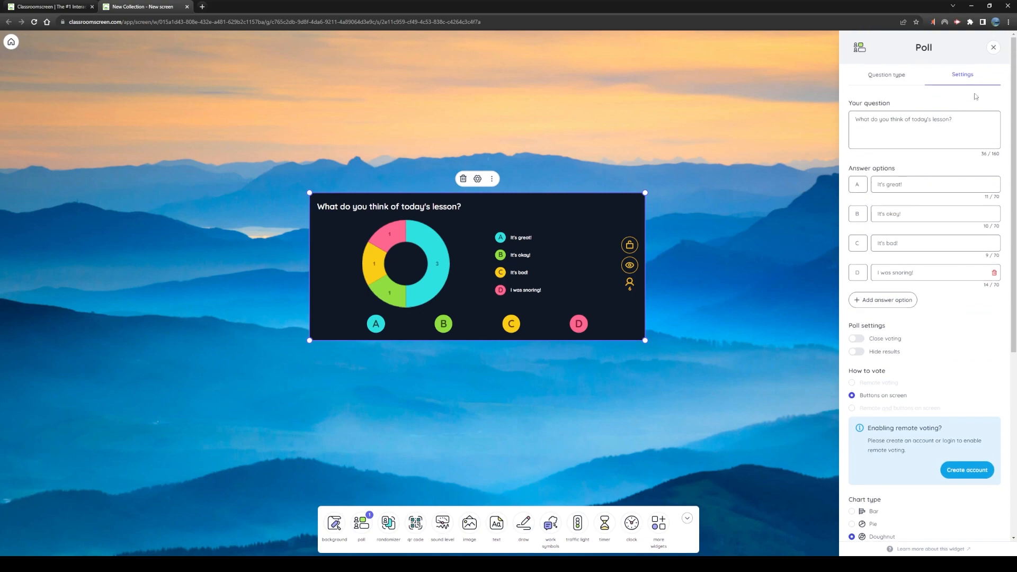
click(993, 49)
drag(547, 248, 576, 251)
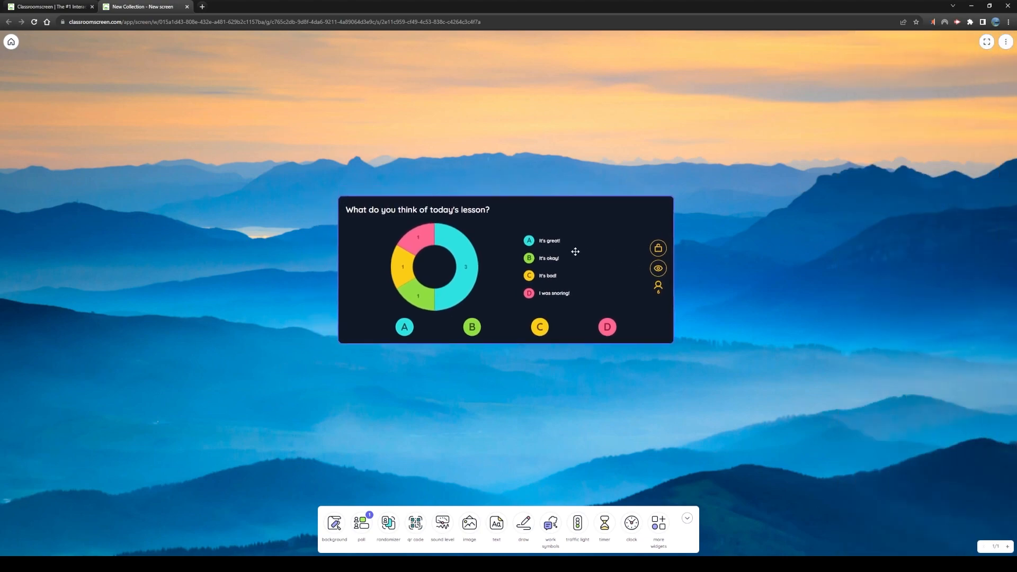
drag(672, 344, 702, 365)
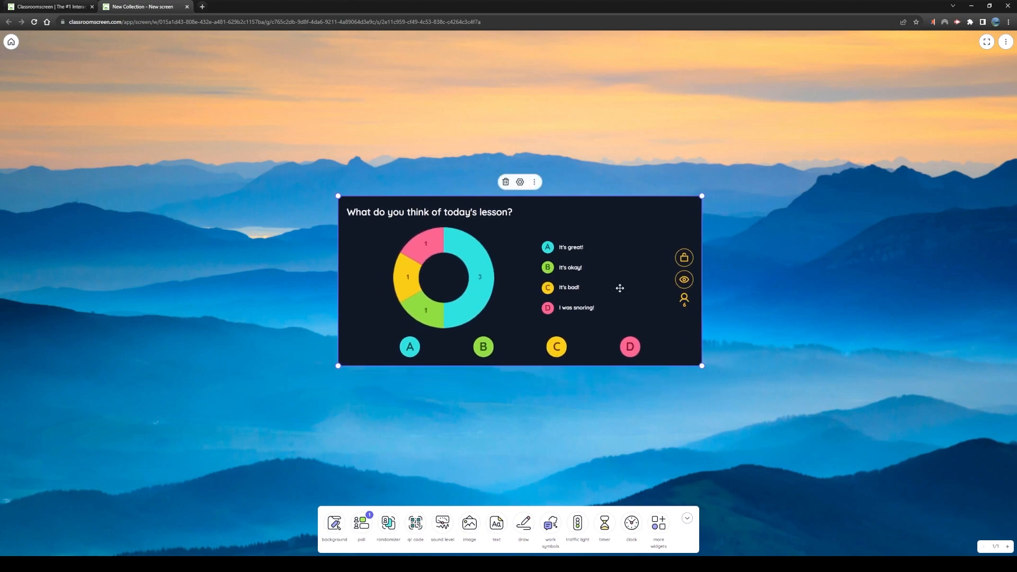
Shift the poll widget around the middle of the board and delete it
drag(619, 289, 633, 284)
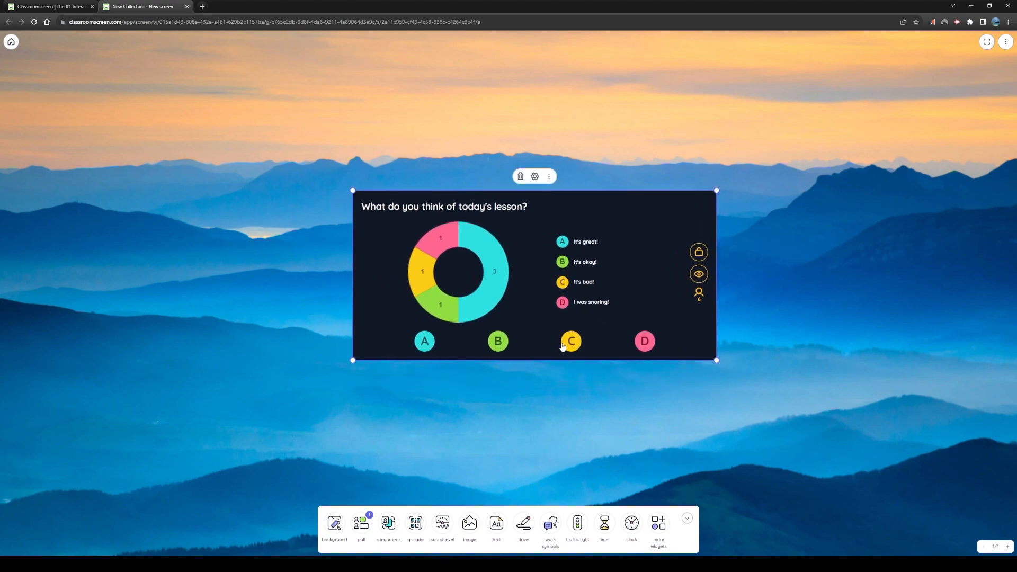
drag(645, 264, 628, 277)
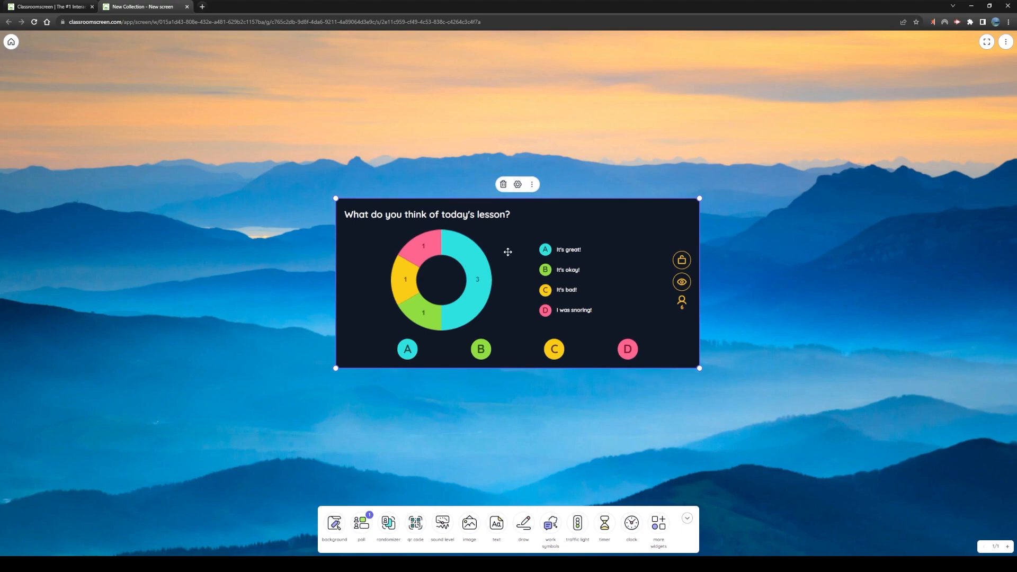
drag(507, 254, 506, 221)
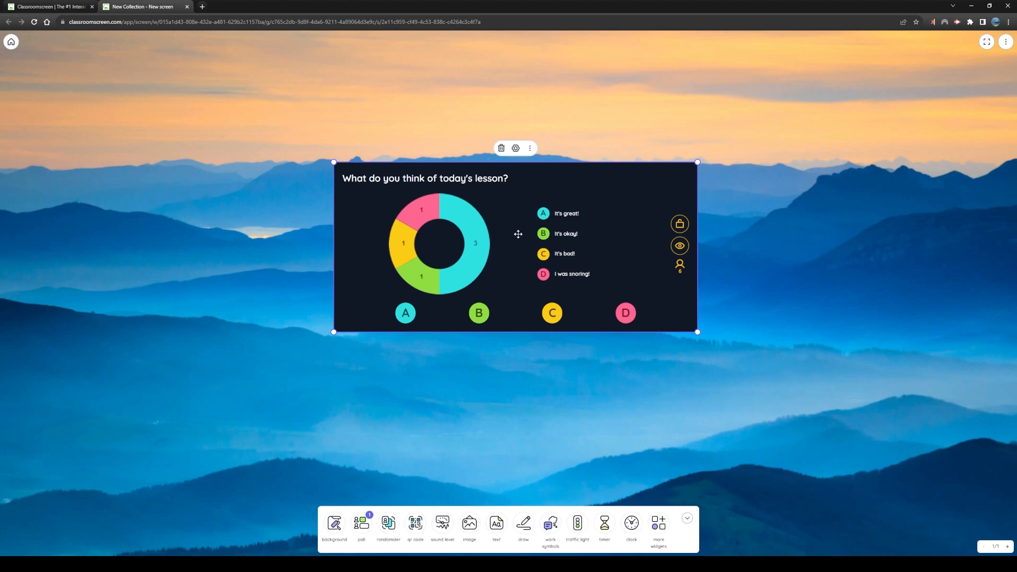
drag(517, 234, 518, 260)
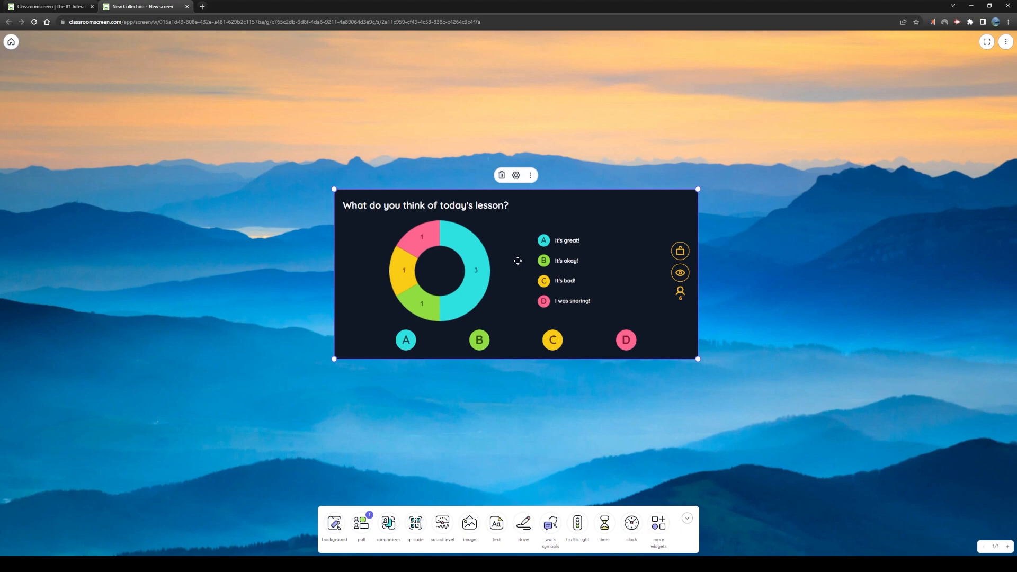
click(502, 177)
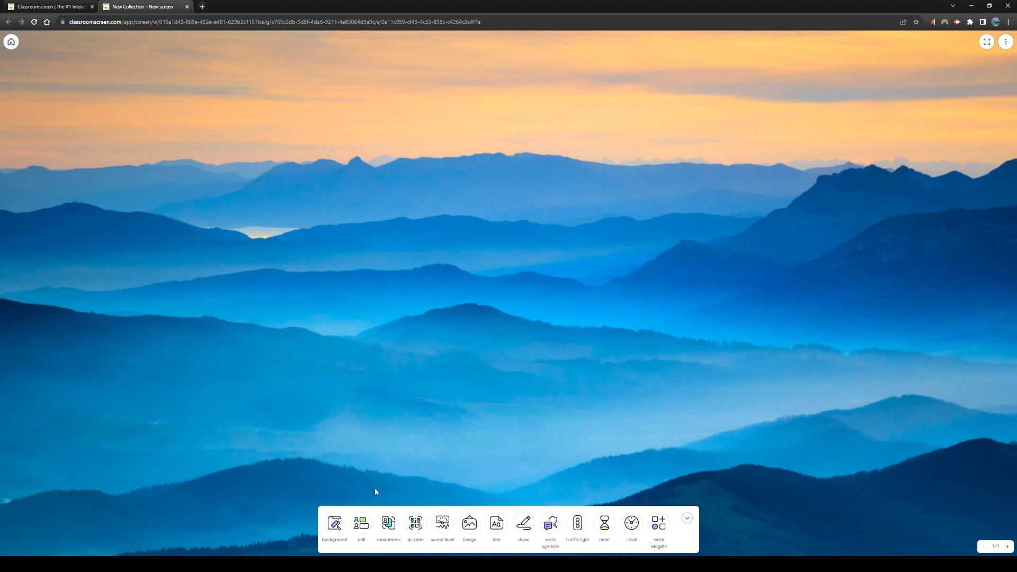
Add a randomizer widget in the middle of the board and open its settings
click(389, 526)
drag(234, 198, 597, 218)
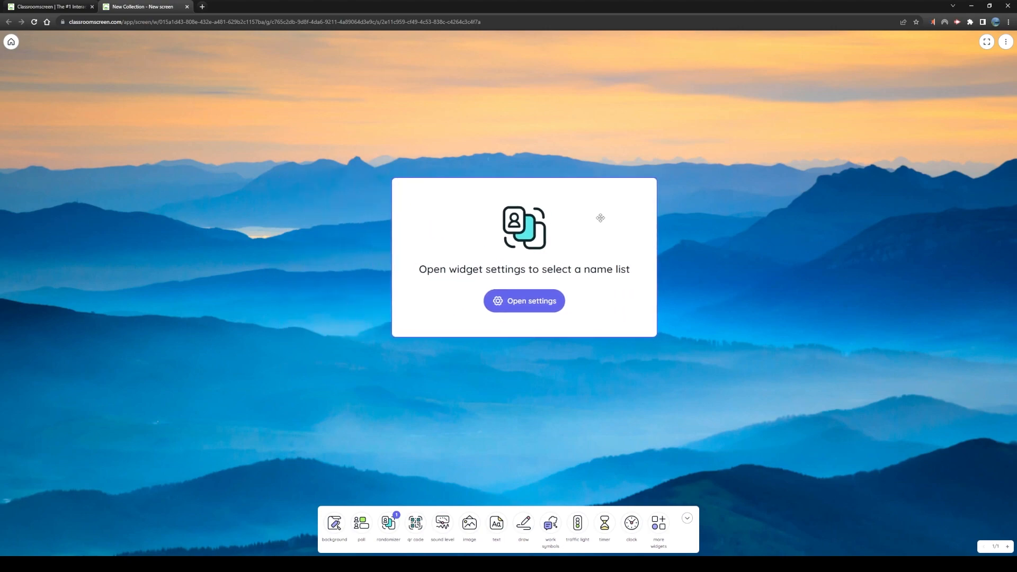
click(531, 308)
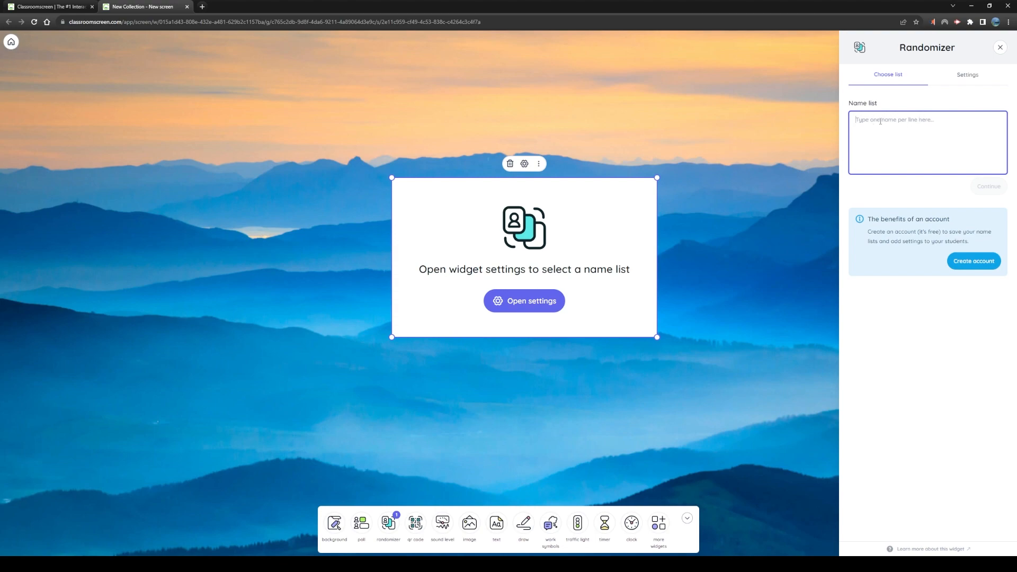
drag(632, 223, 619, 234)
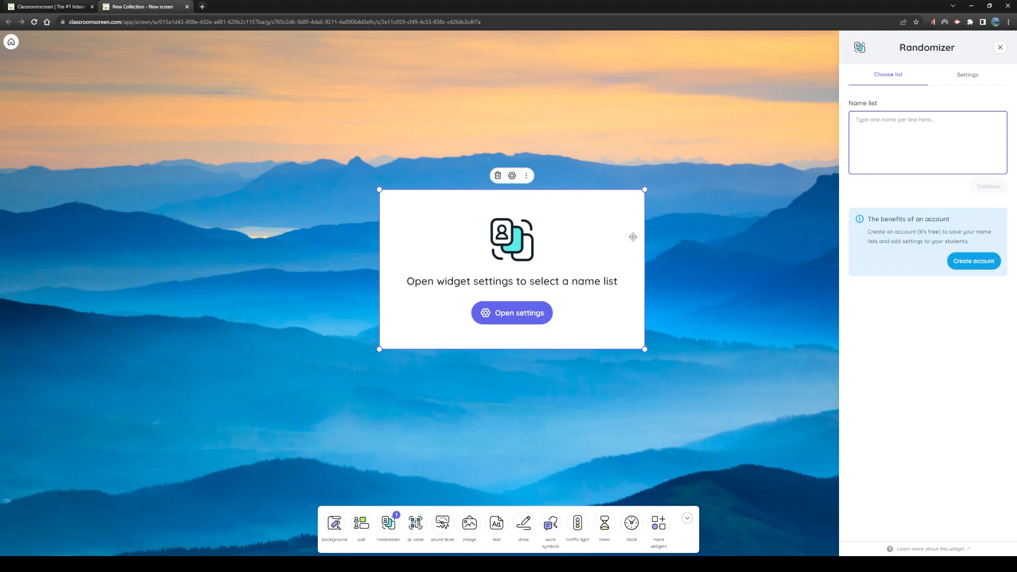
Enter five student names with last initials, one per line, in the randomizer's name list and continue to its settings
click(891, 136)
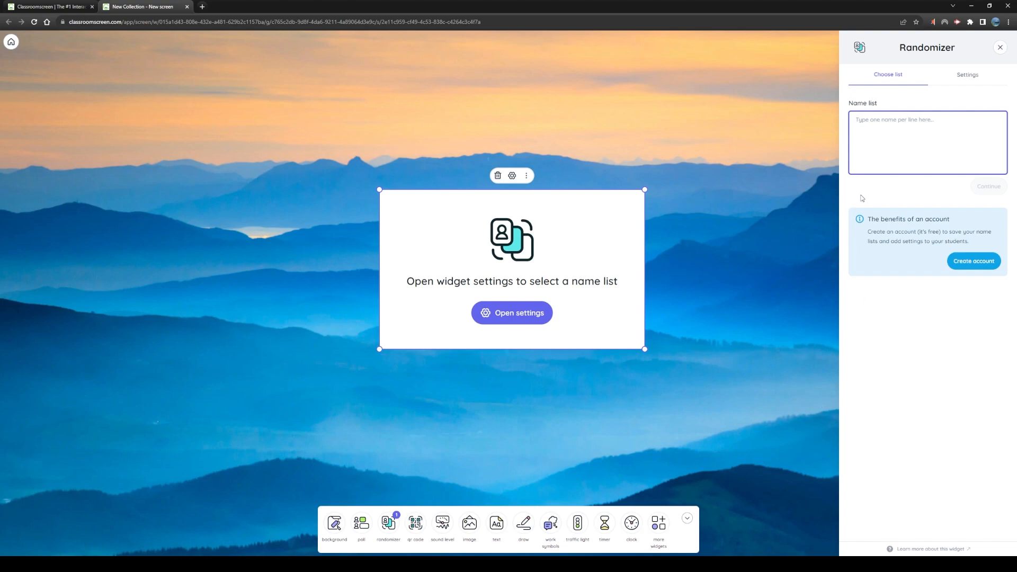
text(Kyle)
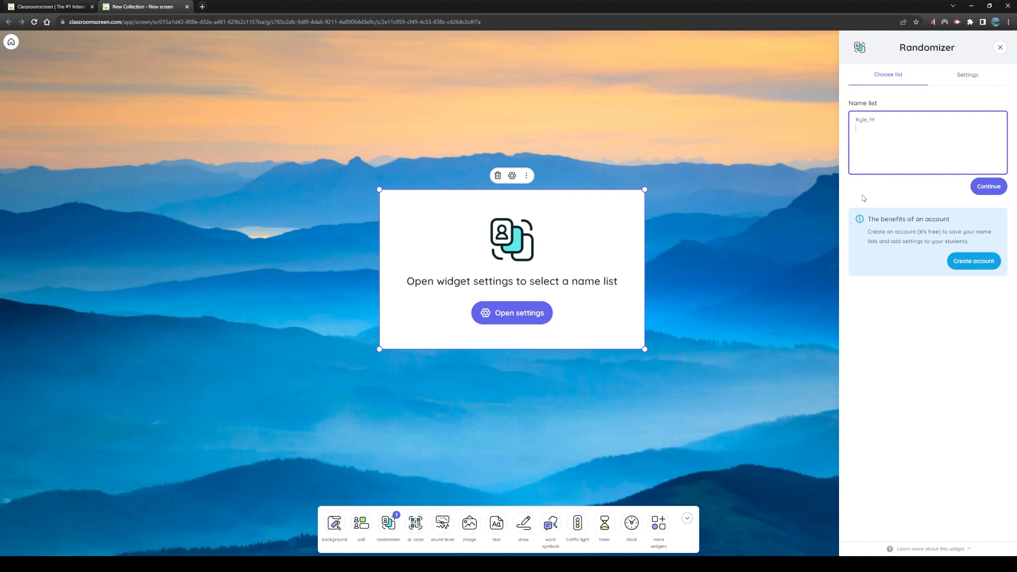
text(, M)
key(Return)
text(Bryan, T)
key(Return)
text(Devon, J TH)
key(BackSpace)
key(BackSpace)
key(BackSpace)
text(heeban, G Vasili)
click(989, 189)
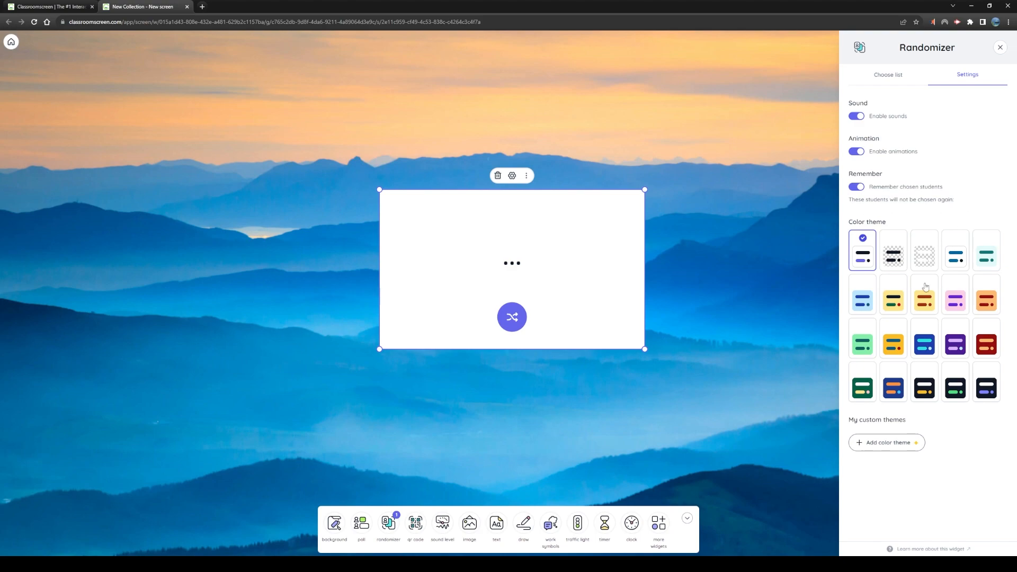
Try the dark blue and black color themes, apply the light yellow theme with dark red accents to the randomizer, and close its settings
click(898, 392)
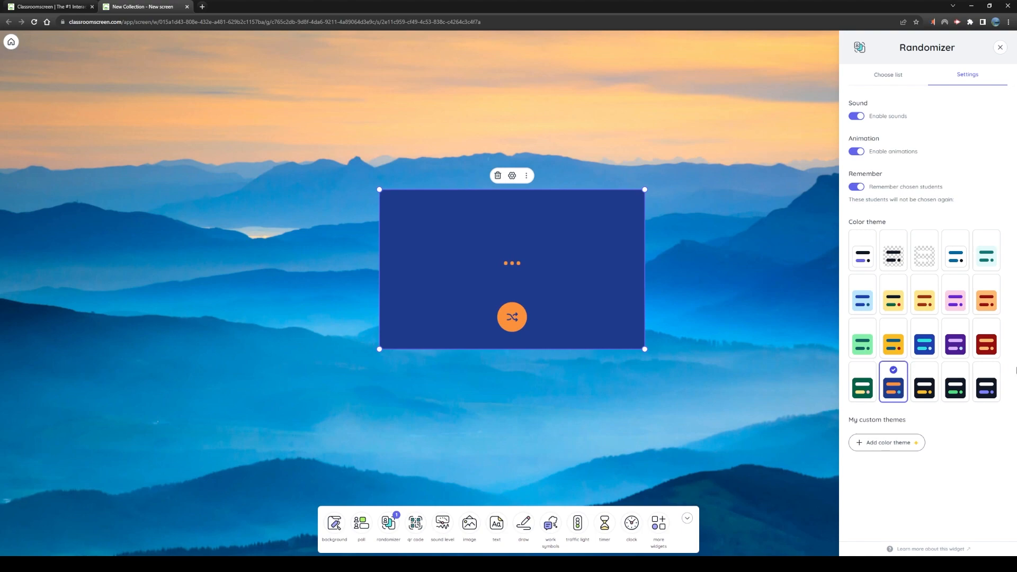
click(980, 387)
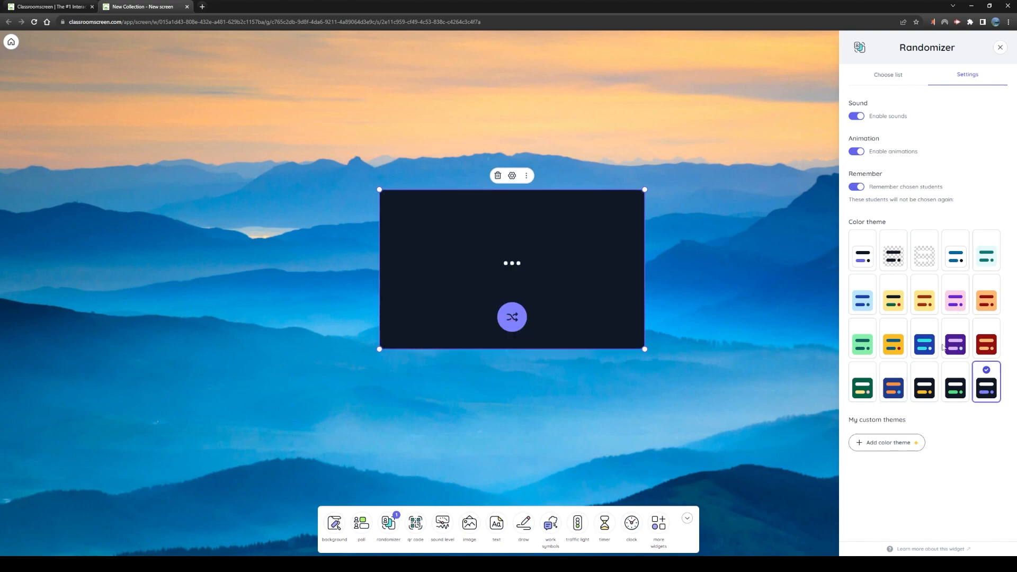
click(925, 305)
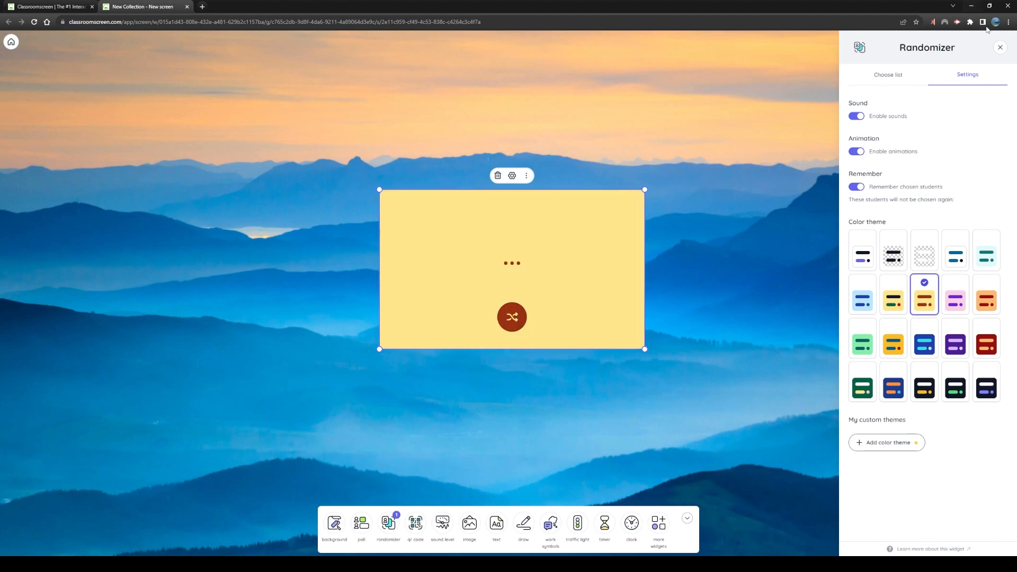
click(1001, 47)
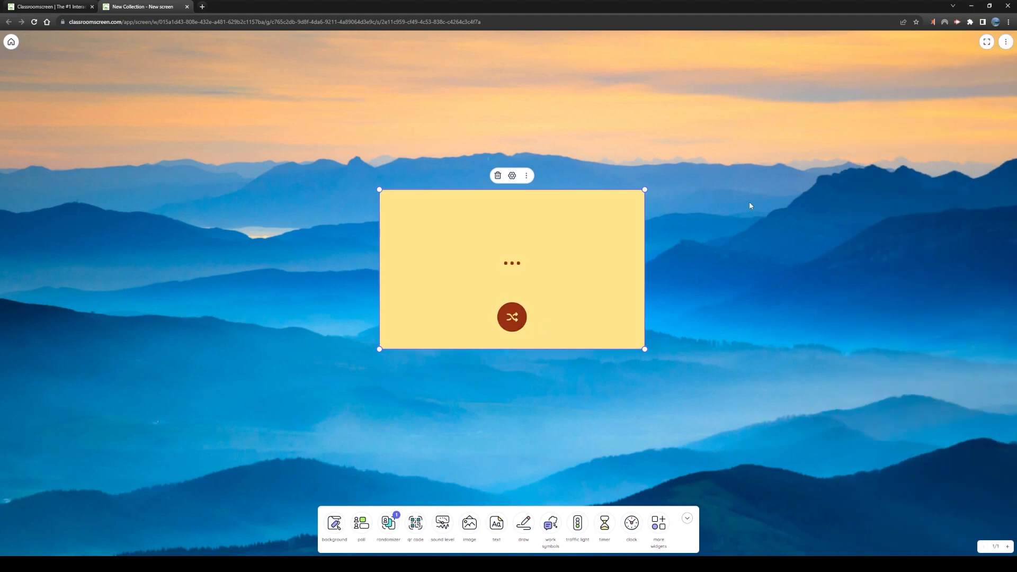
Draw two random students and remove the first one drawn from the list of remembered students
click(512, 319)
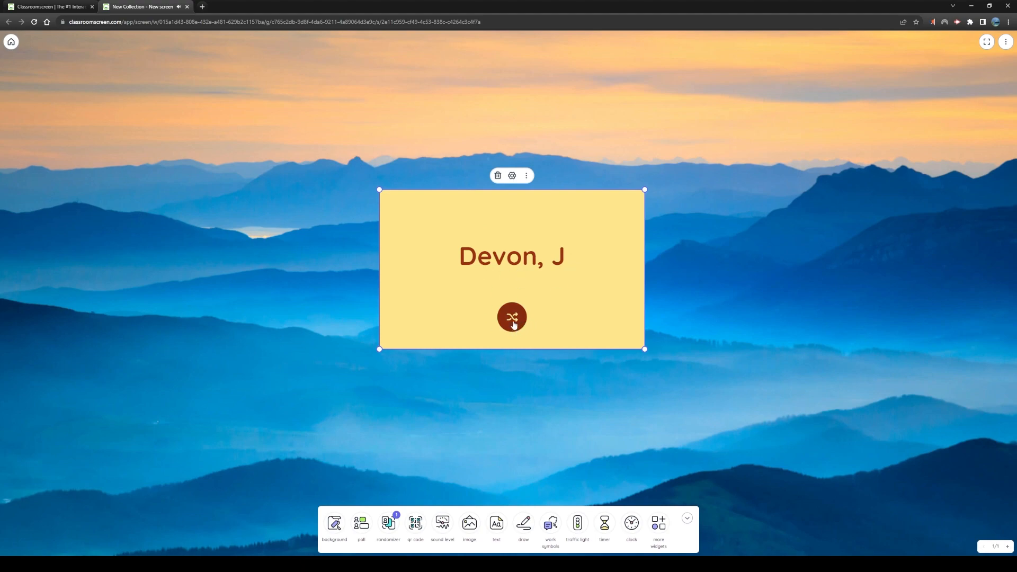
click(513, 321)
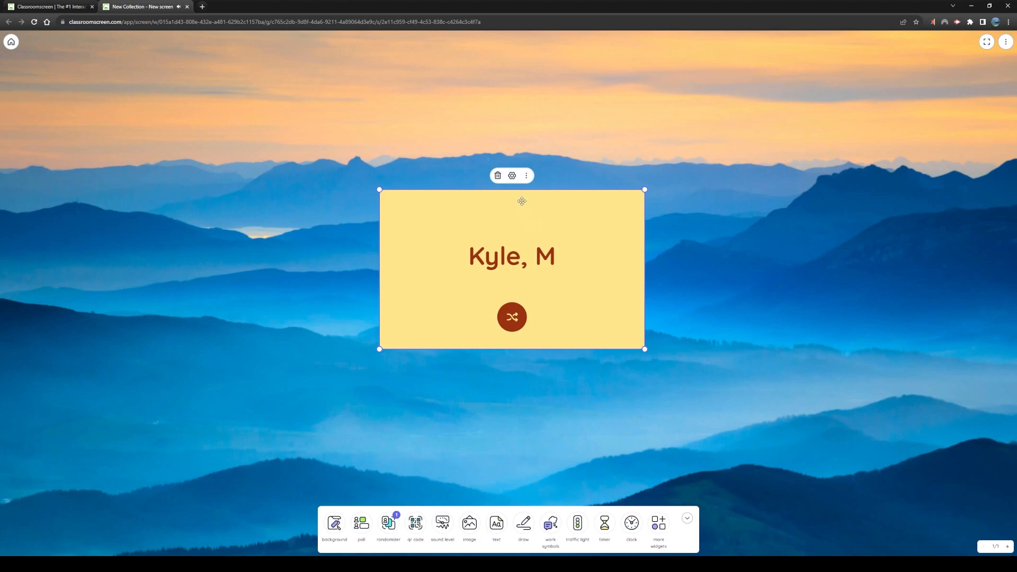
click(512, 176)
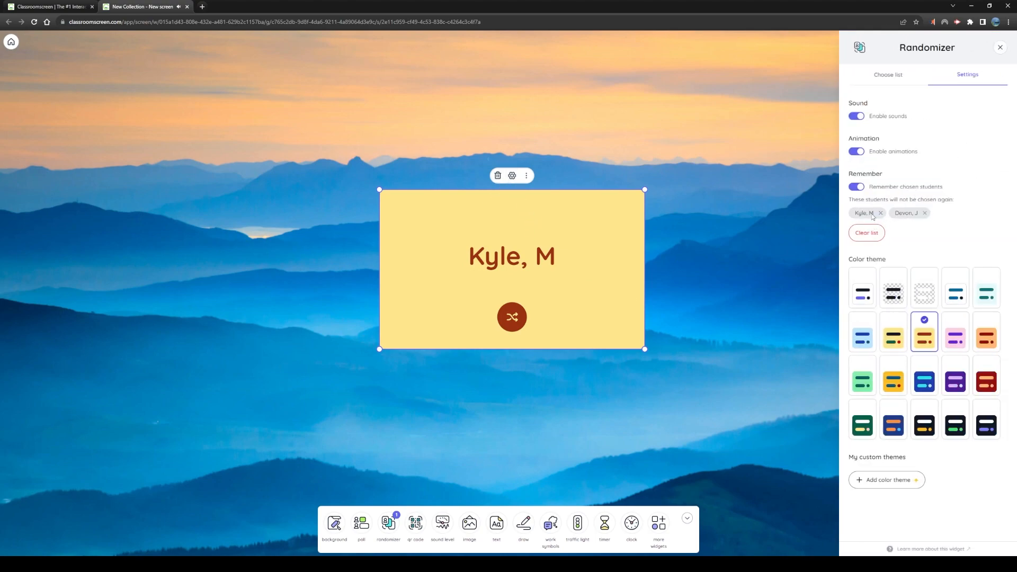
click(926, 217)
Draw four more random students so that every student on the name list has had a turn
click(514, 317)
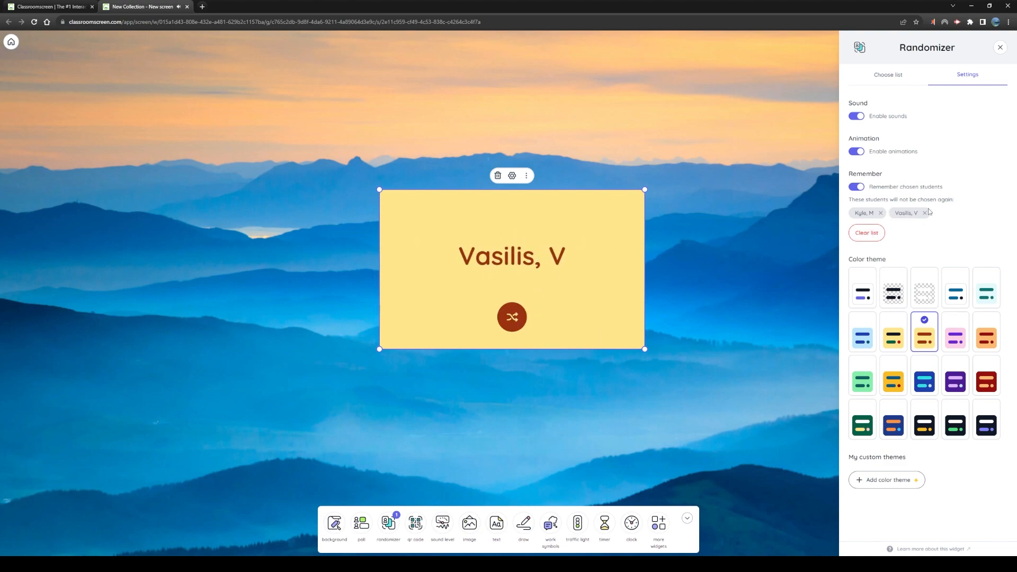
click(510, 318)
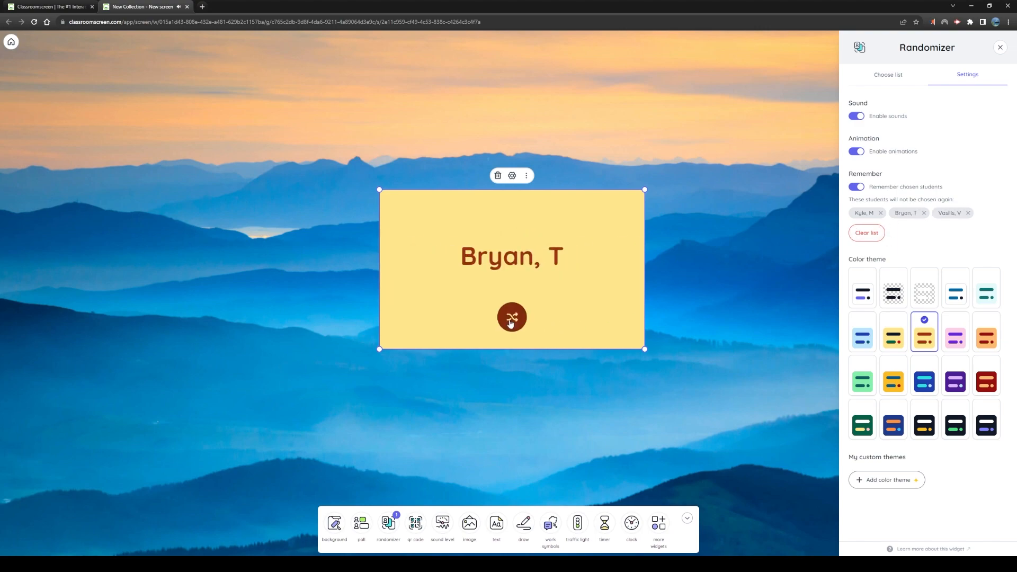
click(510, 320)
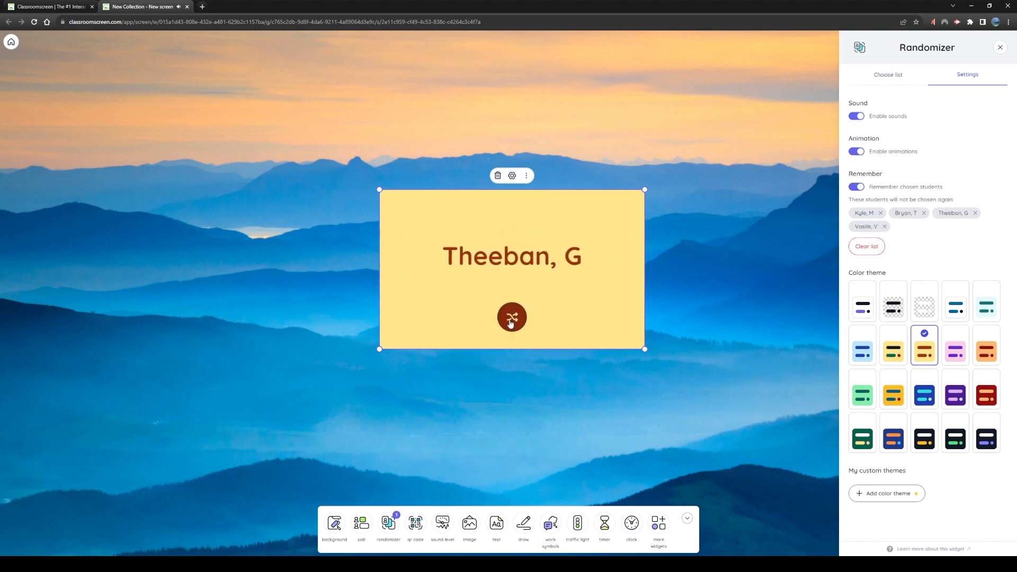
click(511, 321)
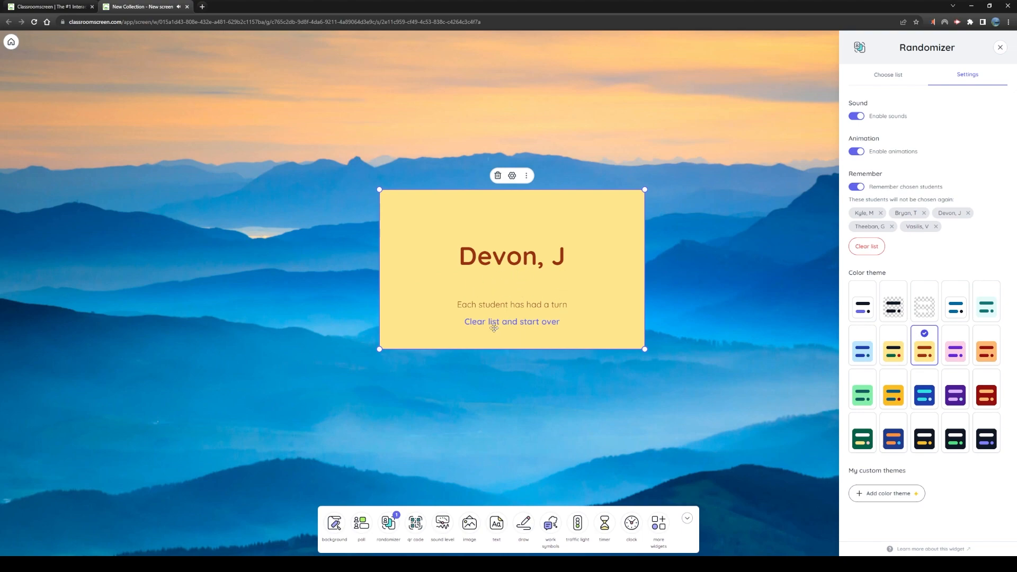
Clear the list of chosen students to start over, and delete the randomizer widget from the board
click(553, 323)
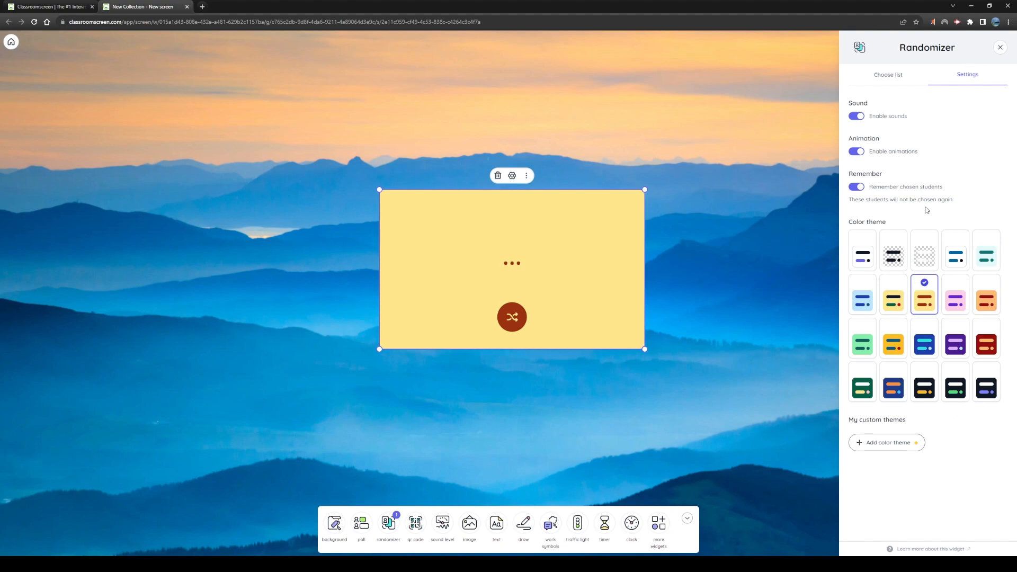
click(1002, 49)
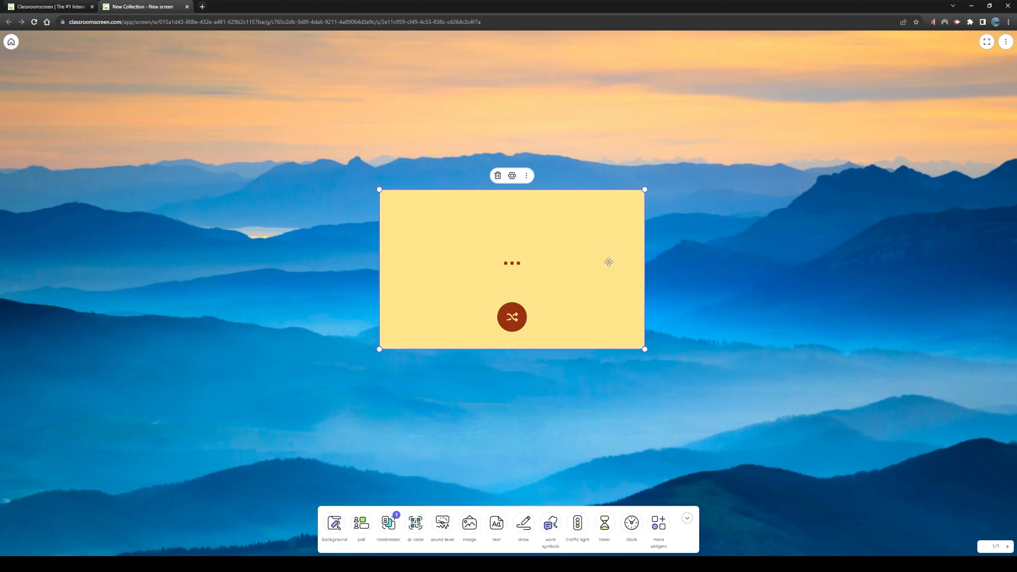
click(497, 176)
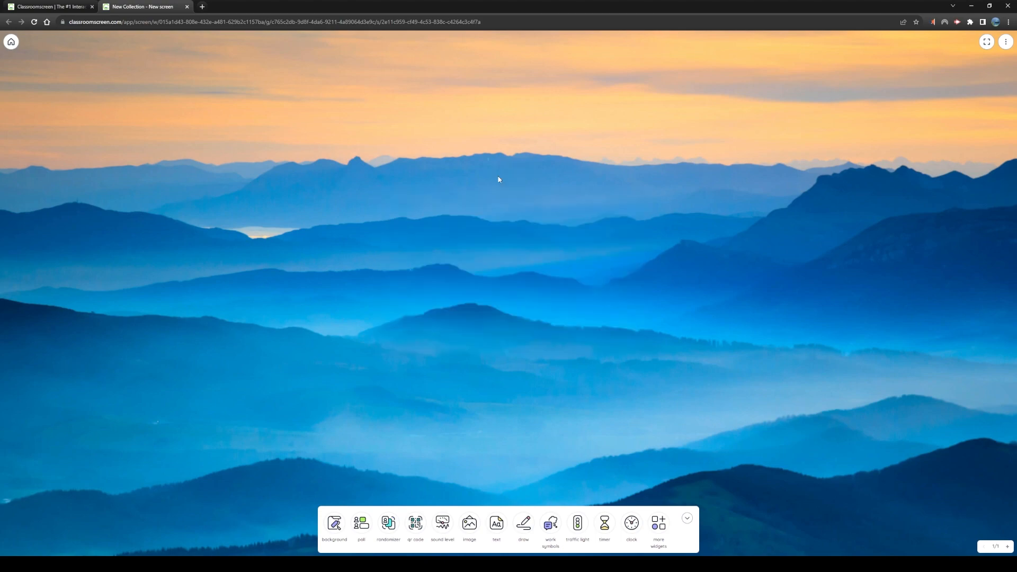
Add a QR code widget and move it to the centre of the board
click(415, 525)
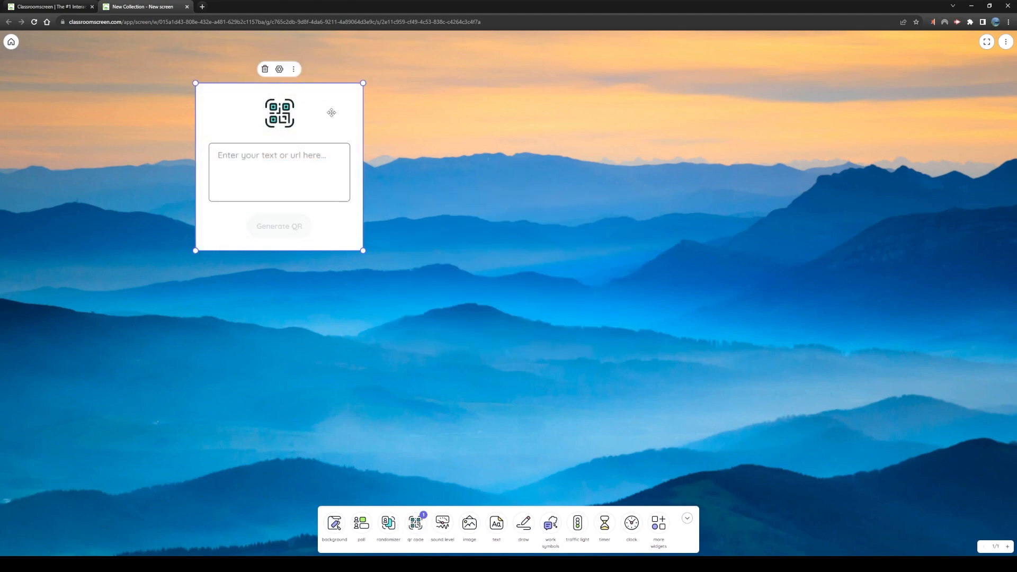
drag(332, 112, 574, 229)
click(544, 292)
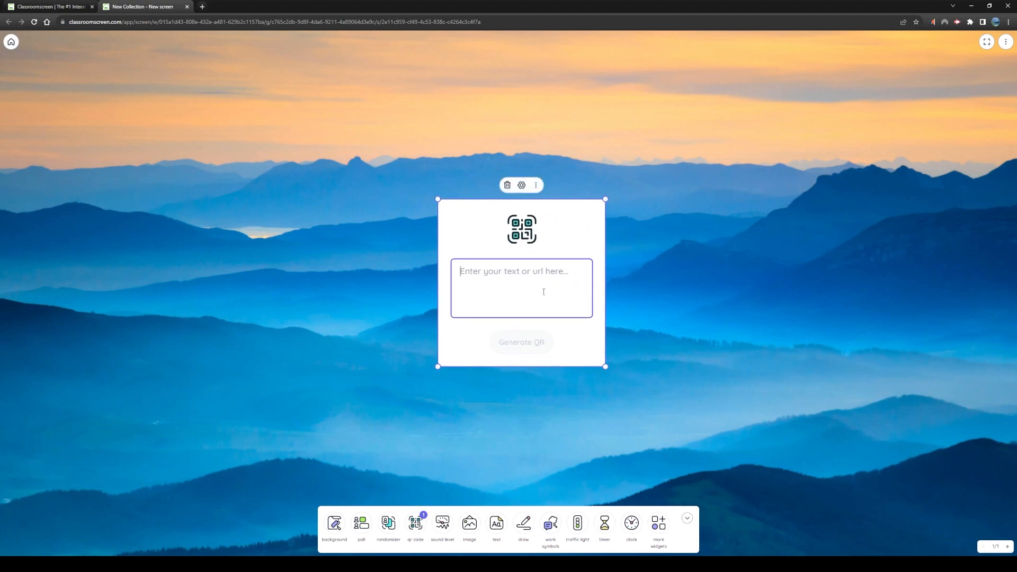
mouse_move(561, 229)
mouse_down()
mouse_move(588, 249)
mouse_move(563, 231)
mouse_up()
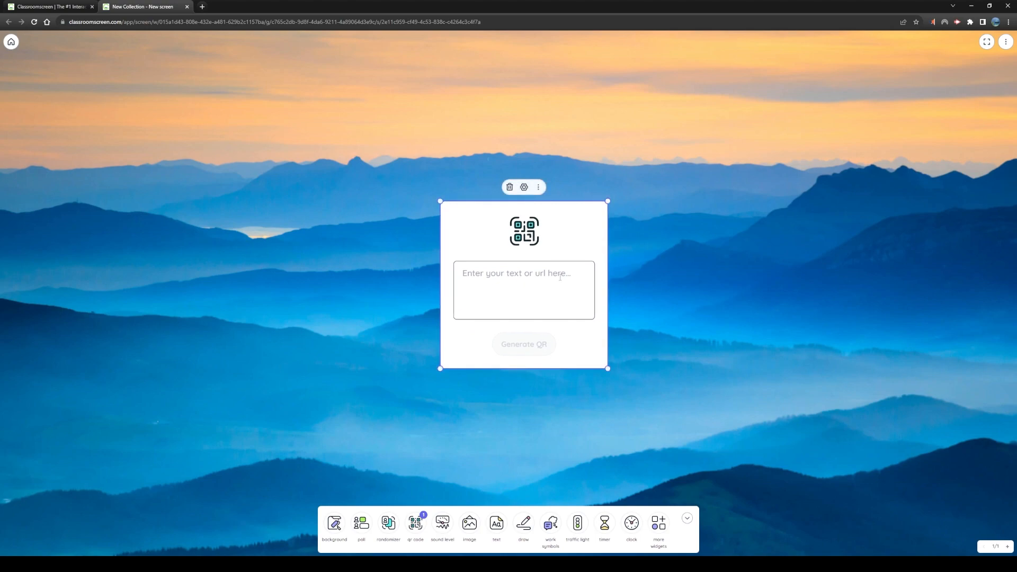
click(545, 288)
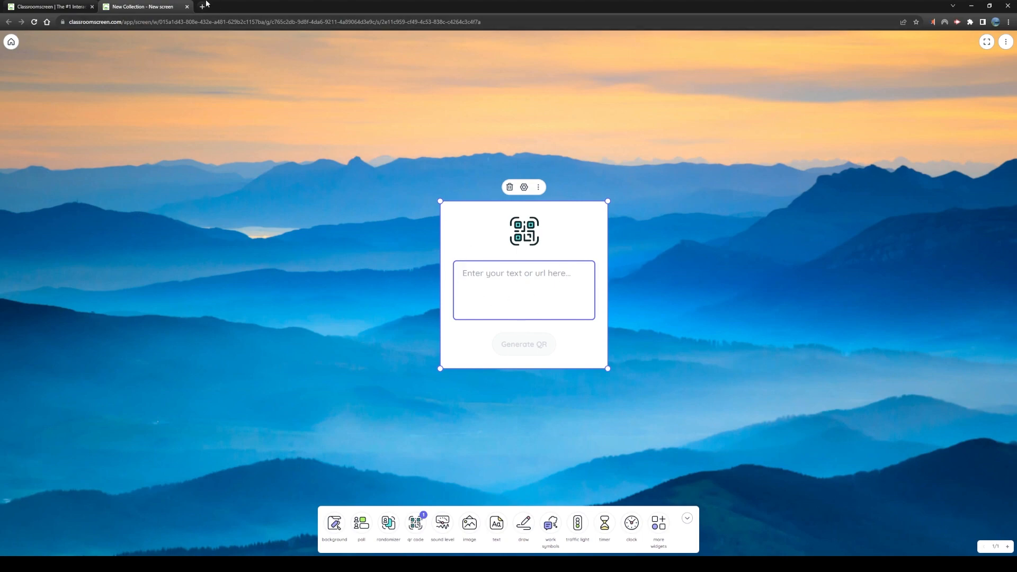
text(www.youtbe)
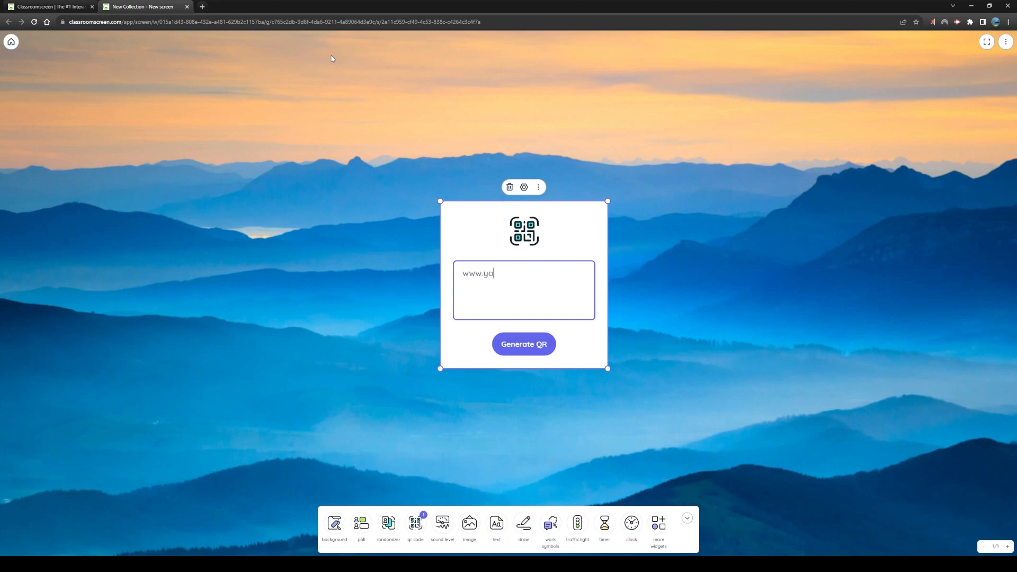
key(BackSpace)
key(BackSpace)
text(ube.com)
click(513, 350)
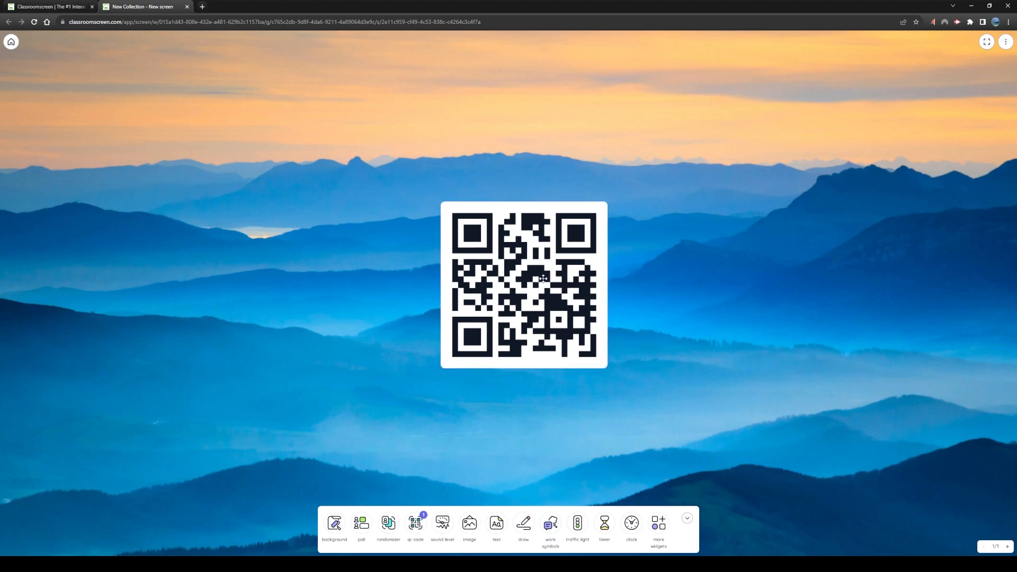
Try moving and shrinking the QR code widget, and delete it from the board
drag(543, 279, 137, 114)
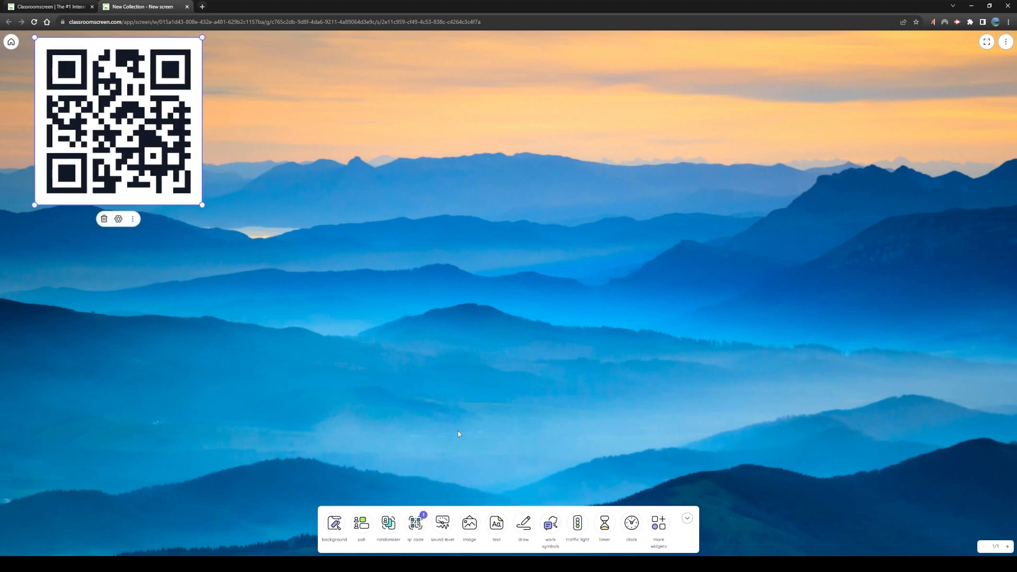
mouse_move(202, 205)
mouse_down()
mouse_move(257, 266)
mouse_move(185, 202)
mouse_up()
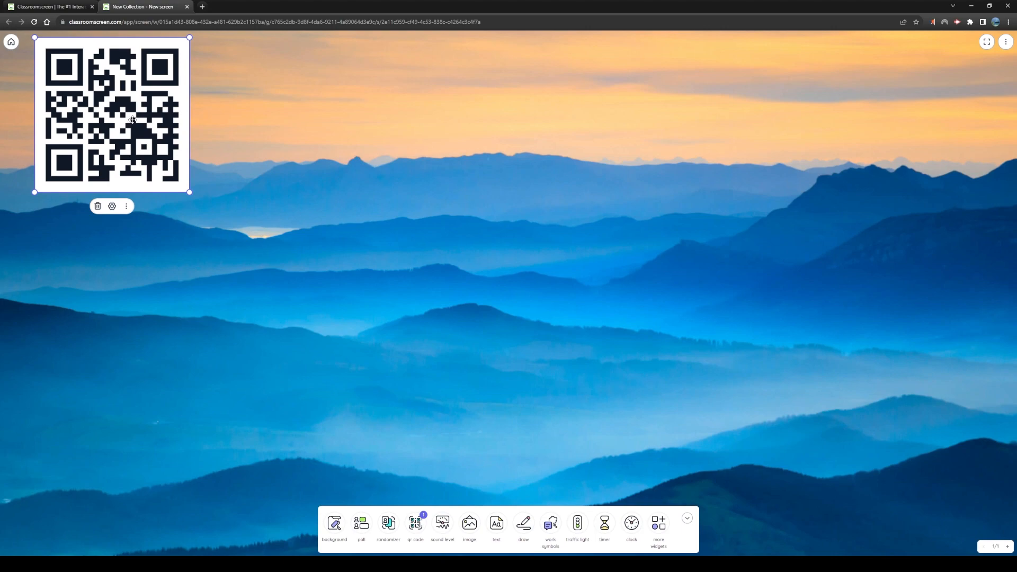
drag(132, 120, 536, 295)
key(Delete)
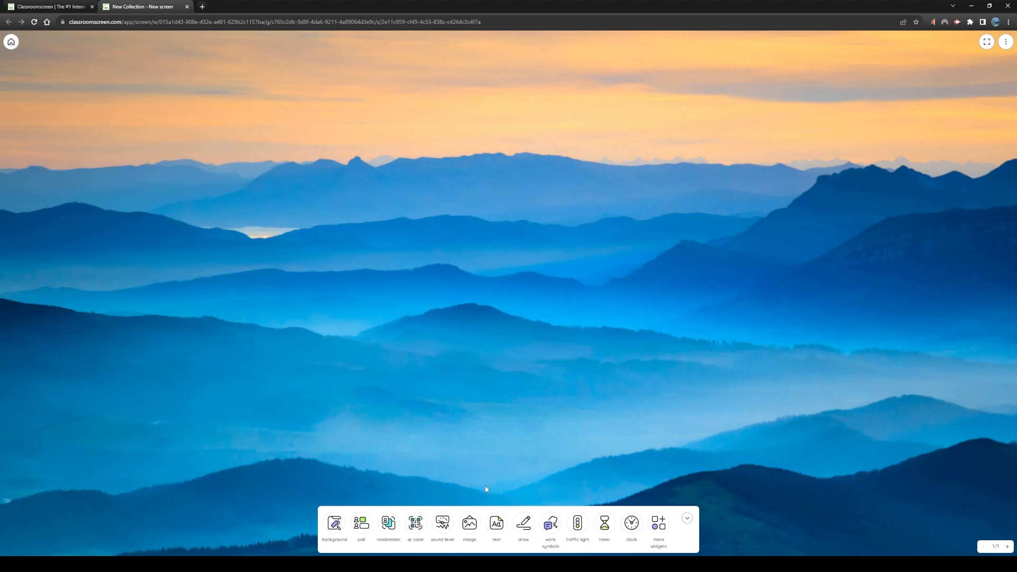
Add a sound level widget, raise its maximum noise limit to the highest setting, and move it to the centre of the board
click(443, 523)
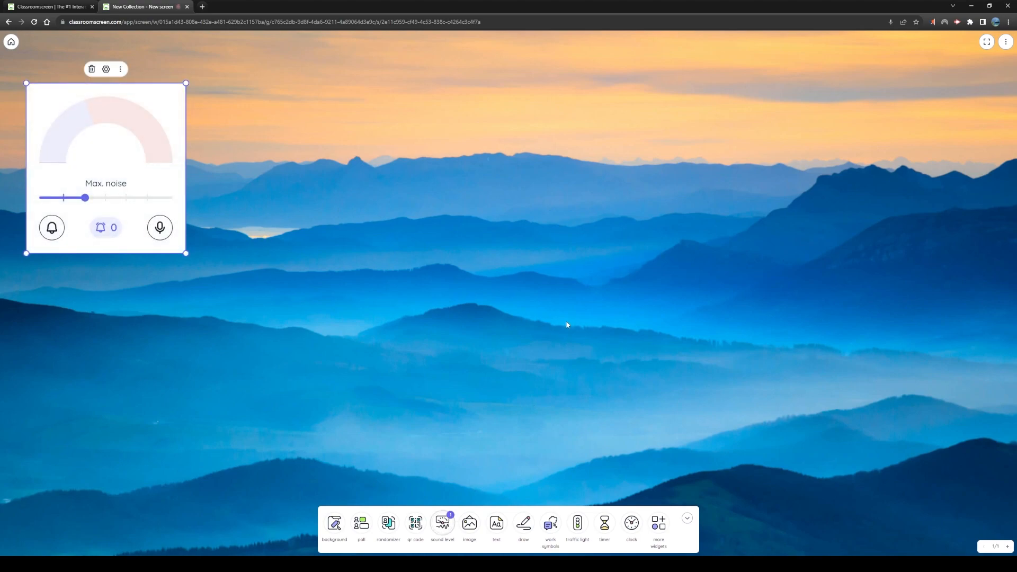
drag(85, 198, 169, 198)
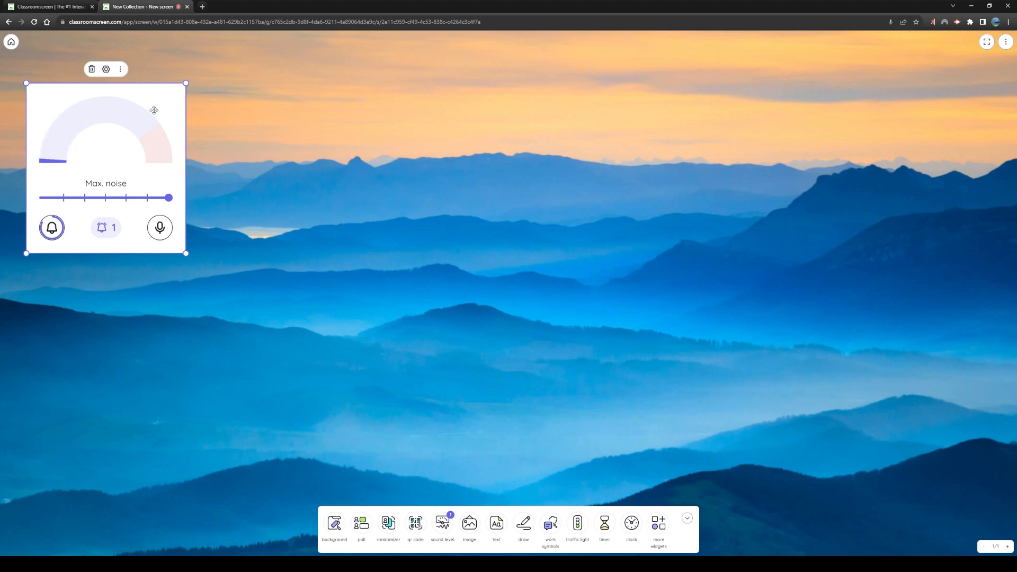
drag(159, 111, 548, 189)
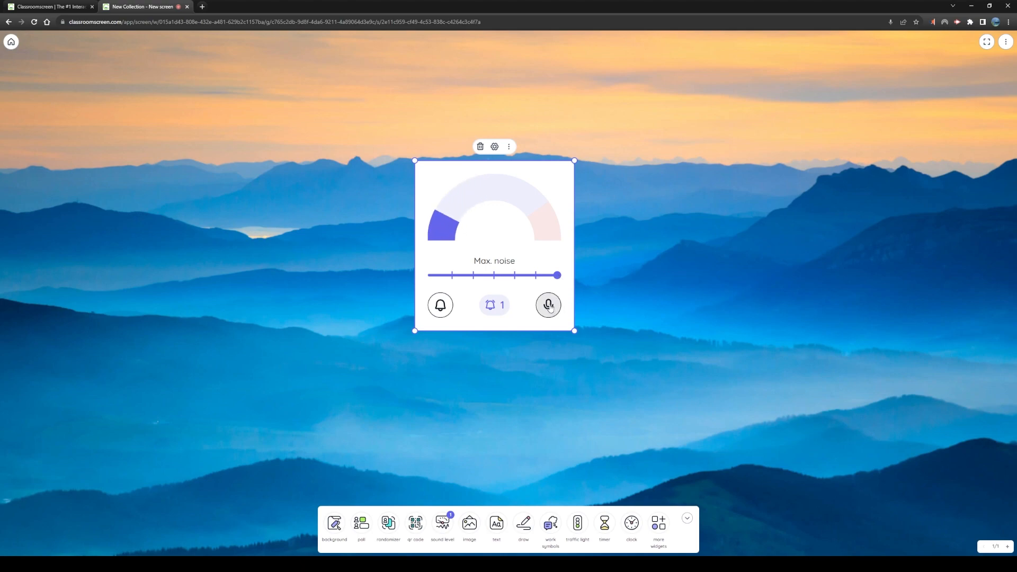
Try the sound level widget's alarm bell mute, maximum noise limit and microphone switch, and restore them
click(443, 309)
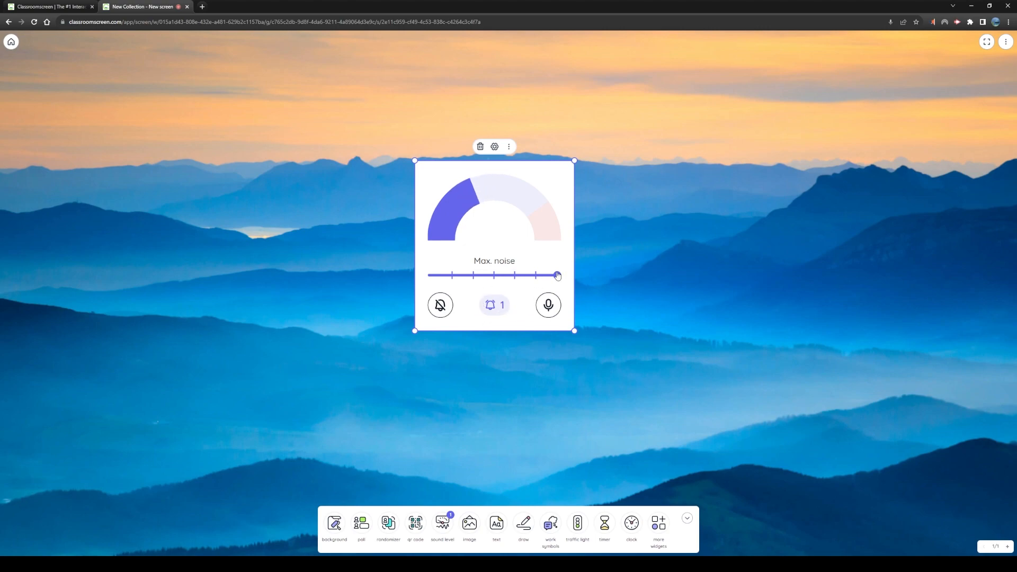
mouse_move(557, 275)
mouse_down()
mouse_move(473, 277)
mouse_move(551, 280)
mouse_up()
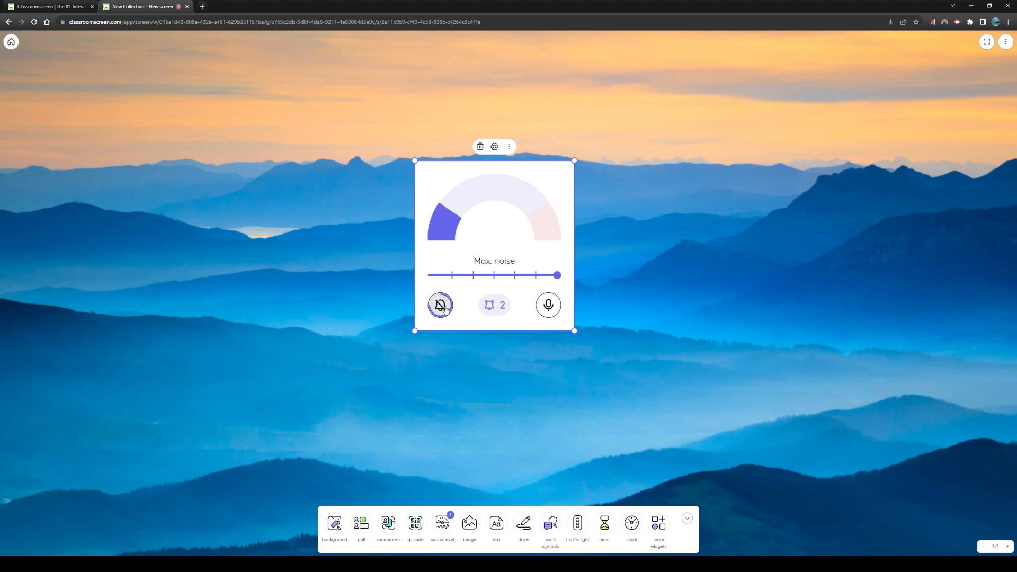
click(549, 306)
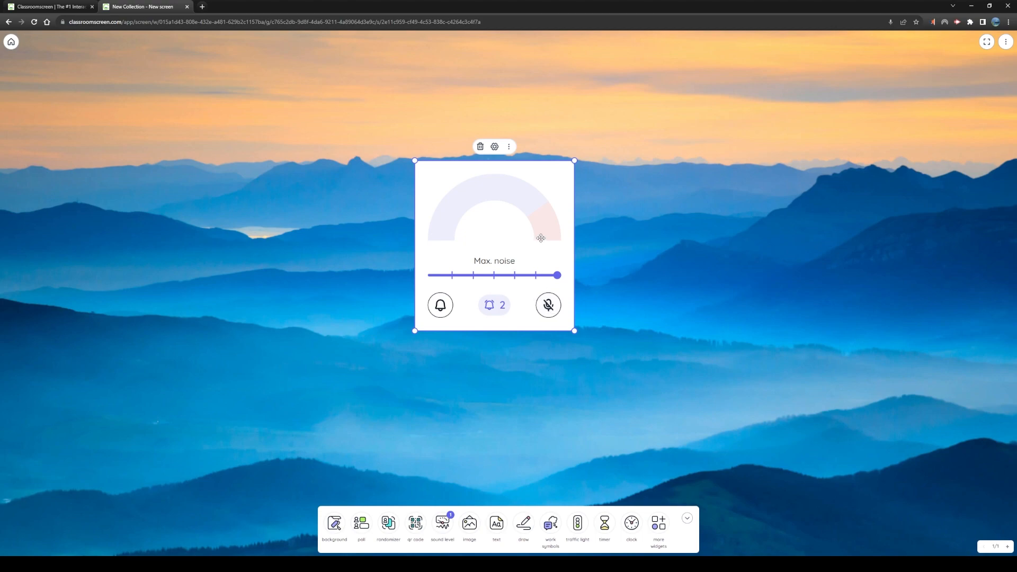
click(549, 308)
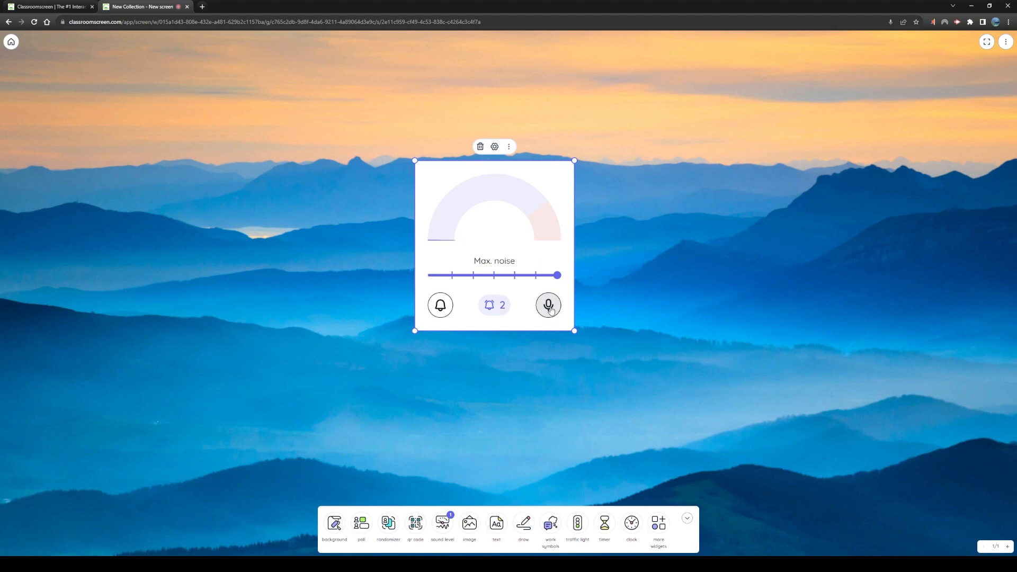
Try Ping high as the sound level widget's alarm sound, and set it to Ping low with a preview
click(495, 147)
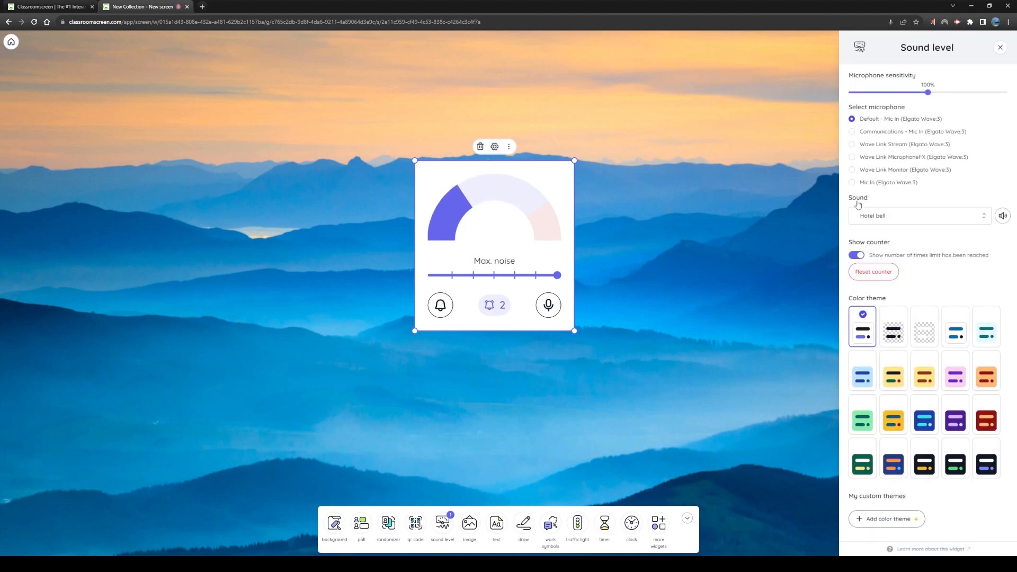
click(901, 218)
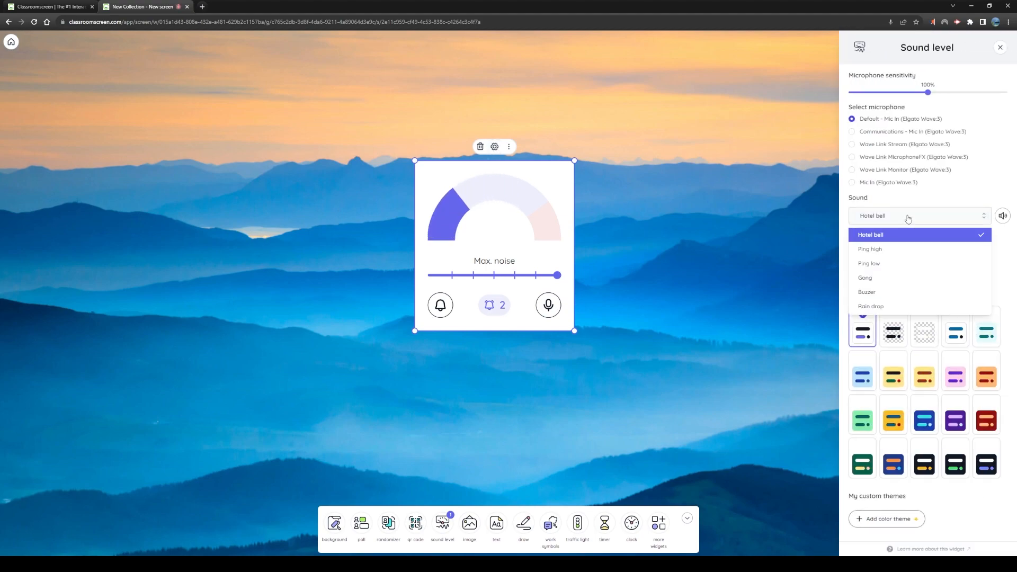
click(897, 249)
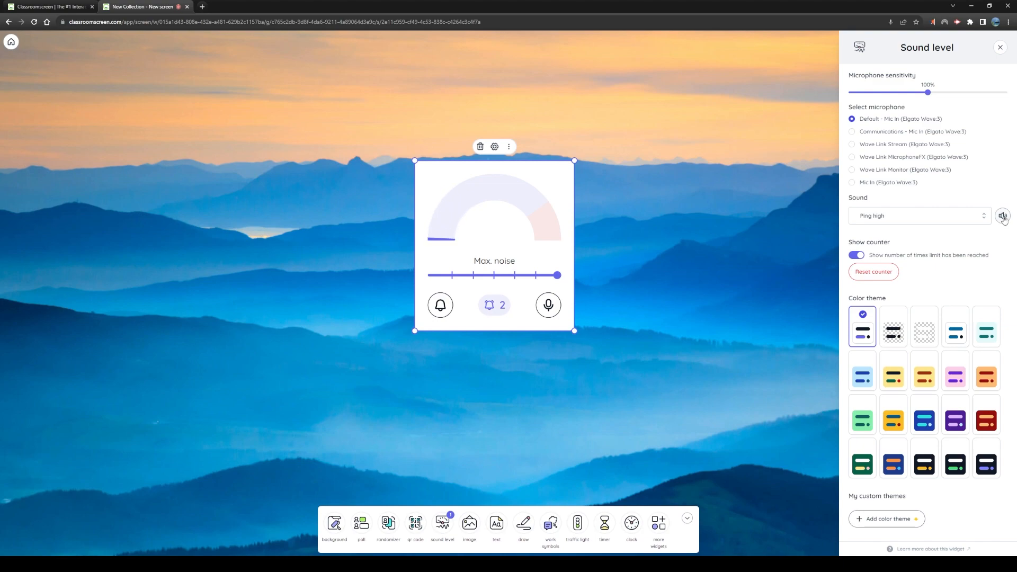
click(917, 222)
click(896, 261)
click(1002, 216)
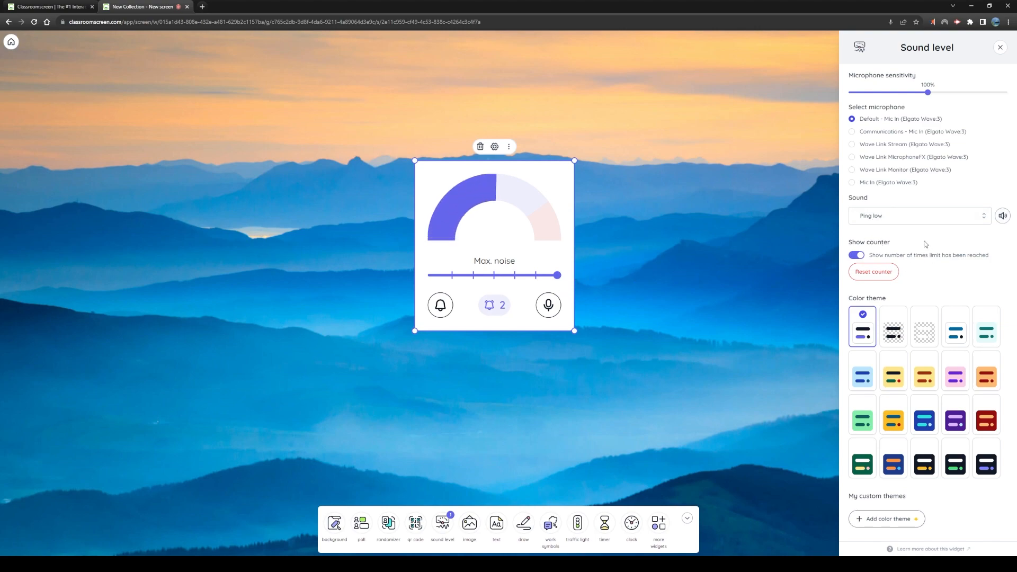
Reset the sound level widget's alarm counter and lower its maximum noise limit to the middle of the scale
click(874, 273)
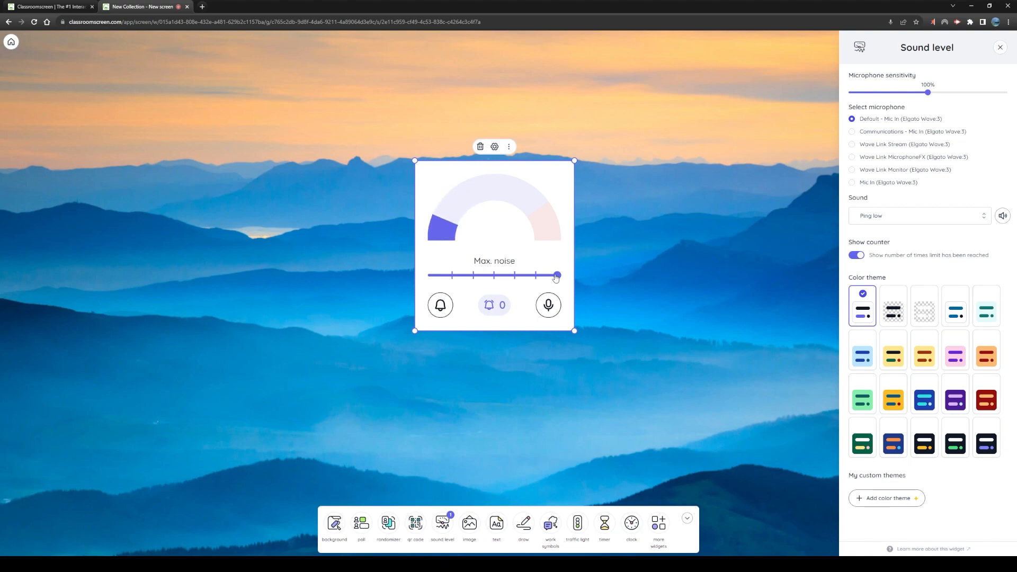
drag(556, 278, 495, 273)
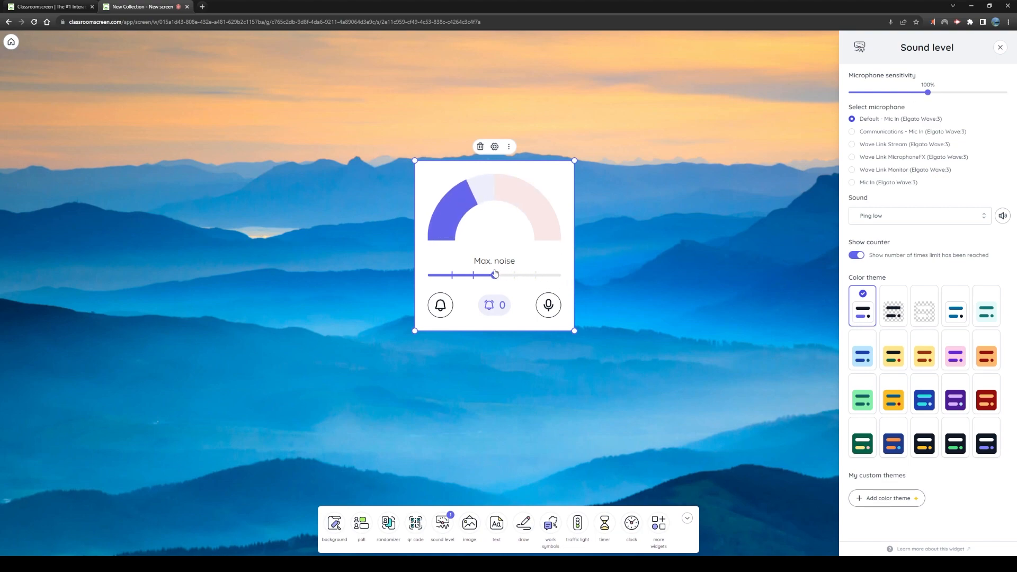
Try a microphone sensitivity of 75% for the sound level widget, and restore it to 100%
drag(928, 93, 909, 94)
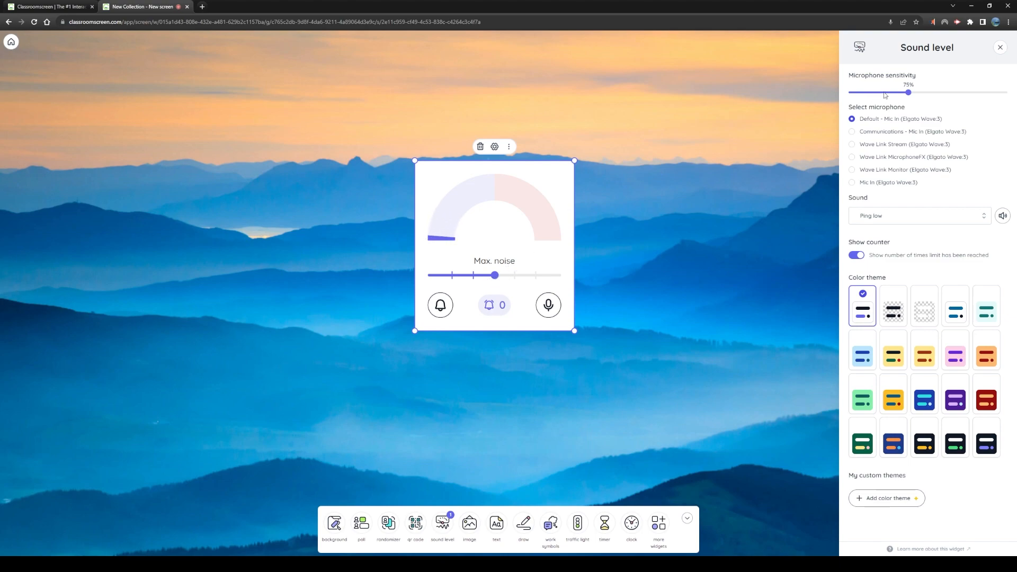
drag(908, 93, 927, 95)
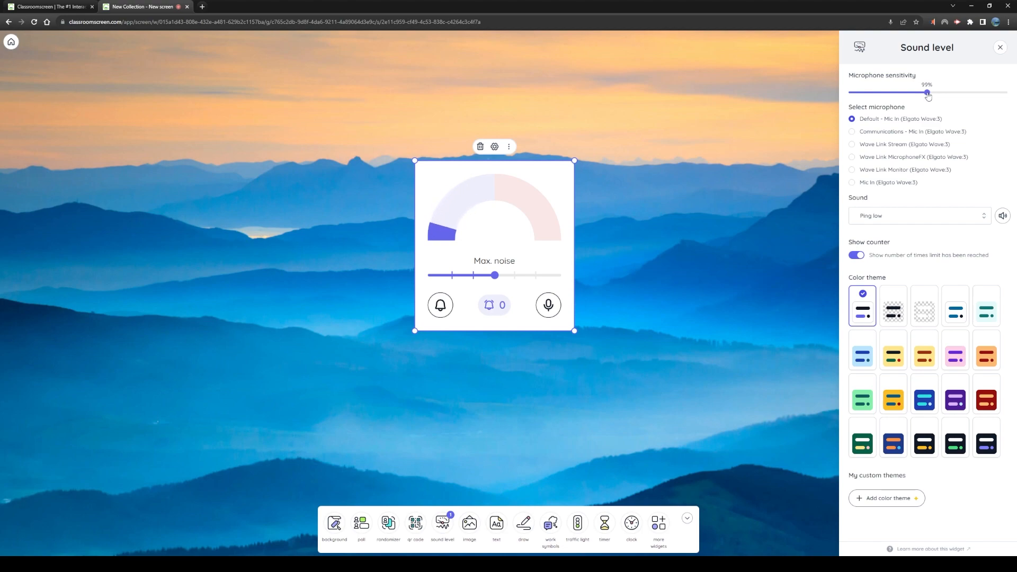
drag(927, 95, 929, 95)
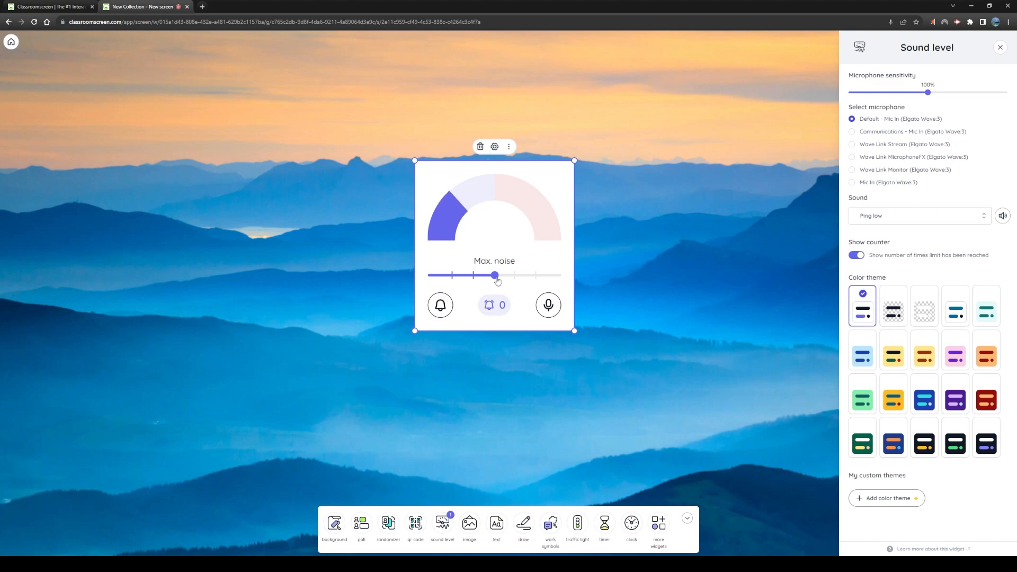
Raise the maximum noise limit to the highest setting and delete the sound level widget
drag(497, 279, 558, 277)
click(481, 148)
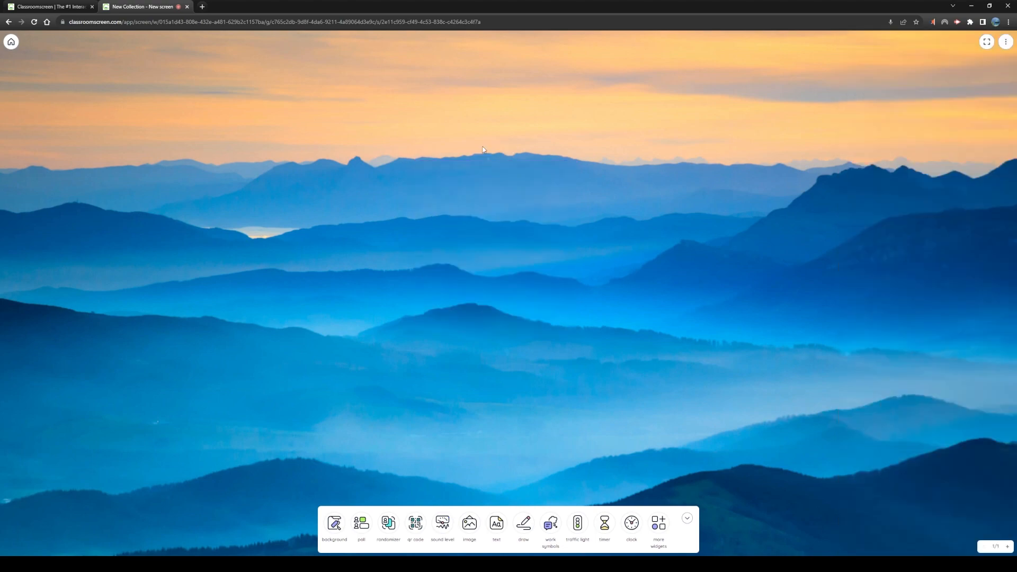
Add an image widget to the board and view its image upload settings
click(469, 524)
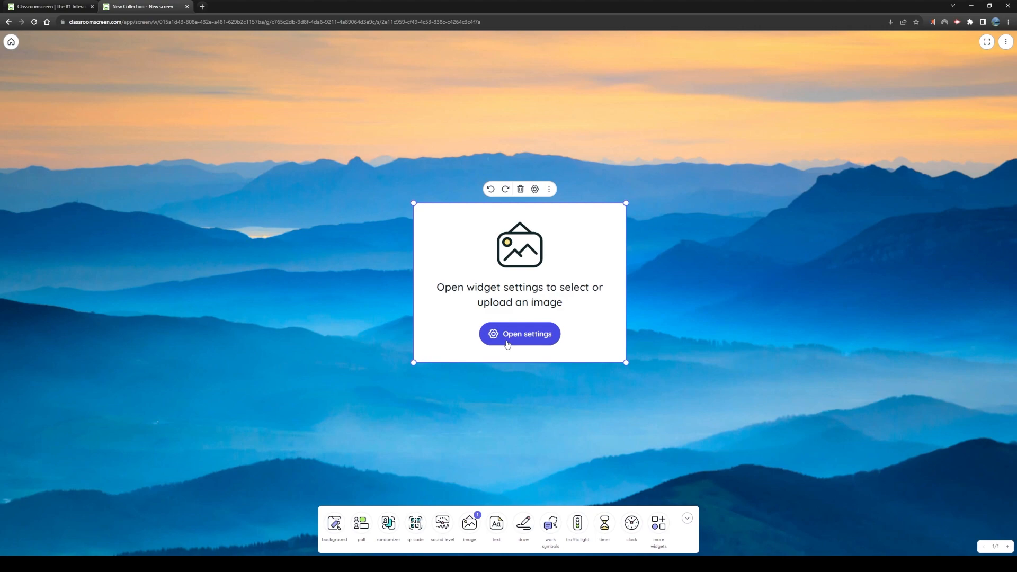
click(507, 344)
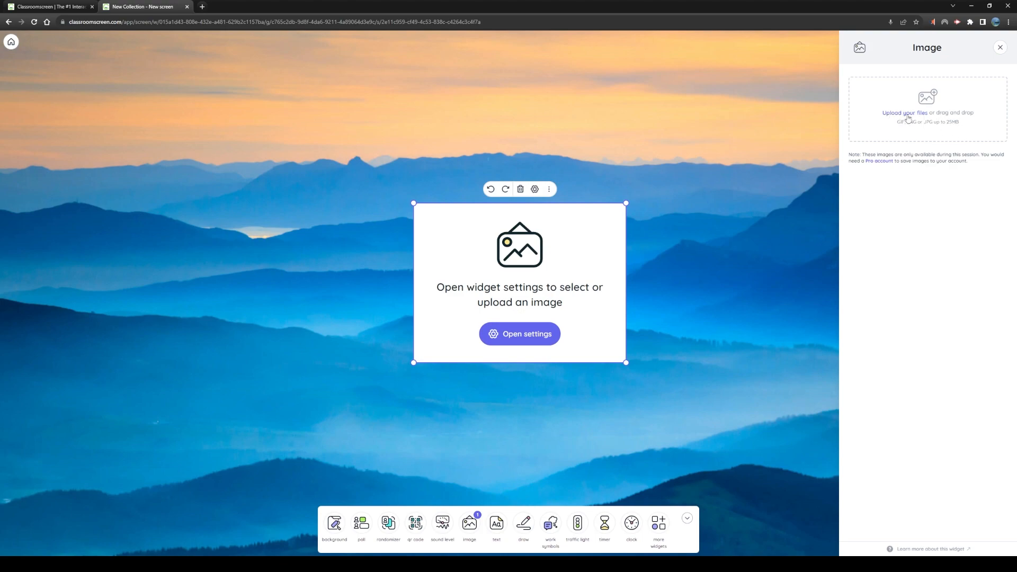
click(1002, 50)
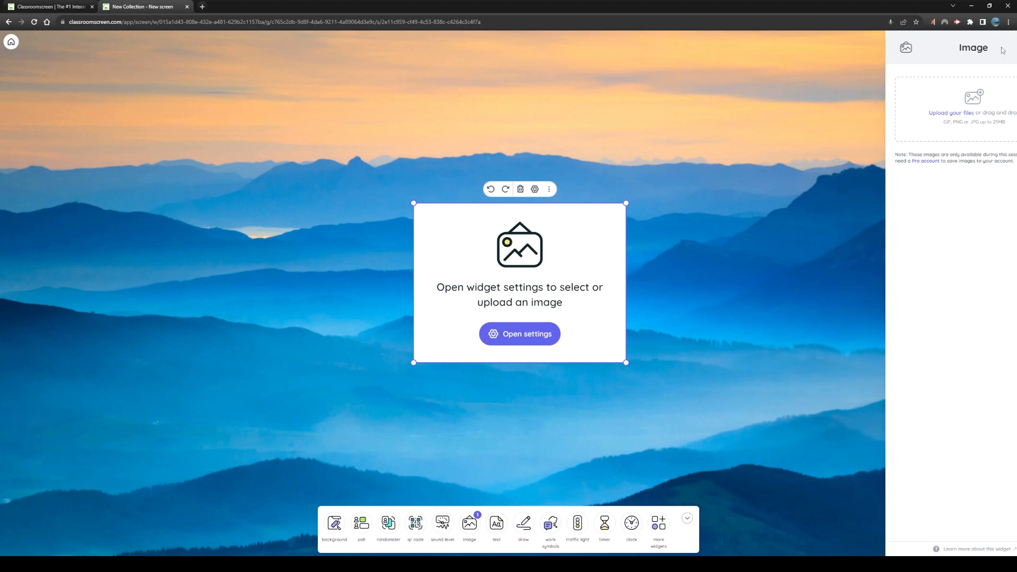
Add a second image widget, move it away from the first, and delete both image widgets
click(470, 529)
drag(419, 165, 803, 138)
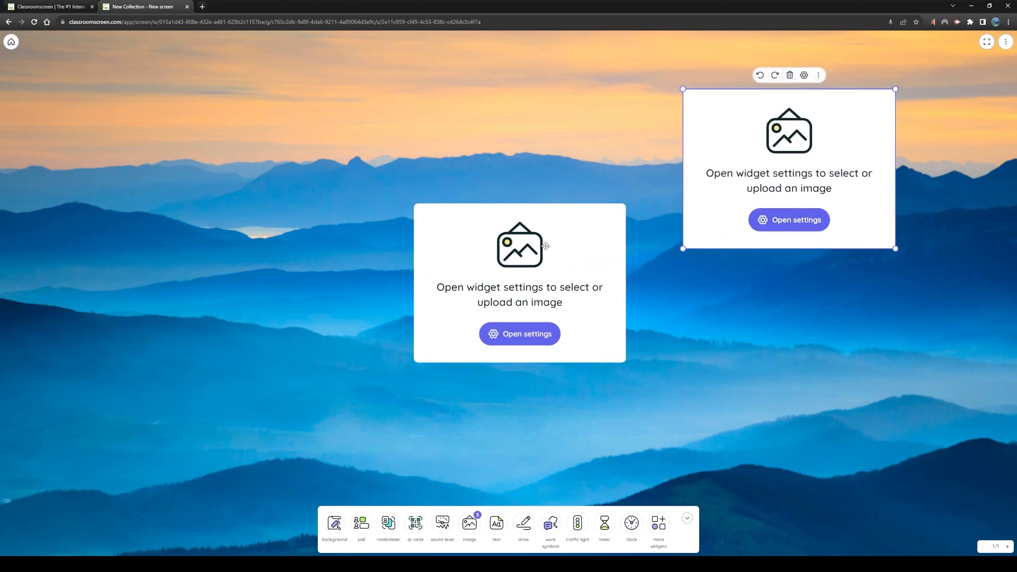
key(Delete)
click(582, 257)
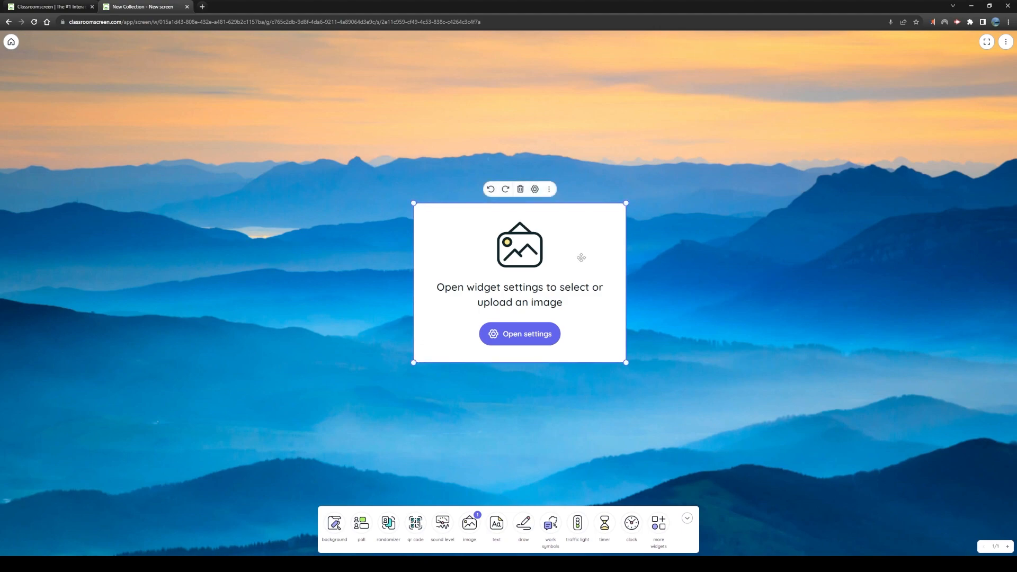
key(Delete)
Add a text widget and enter the heading "Homework Assignment:"
click(496, 525)
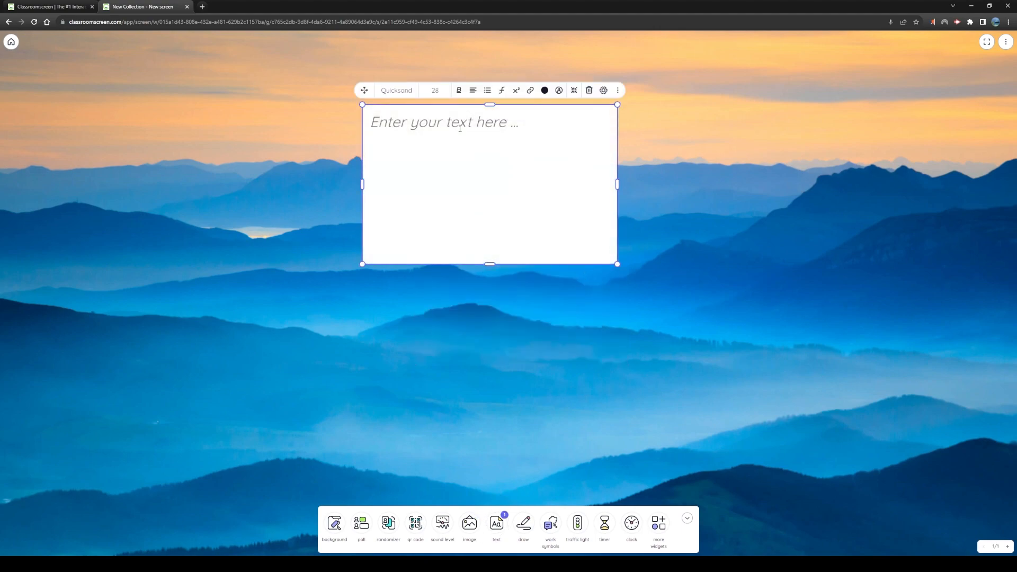
text(Homewor)
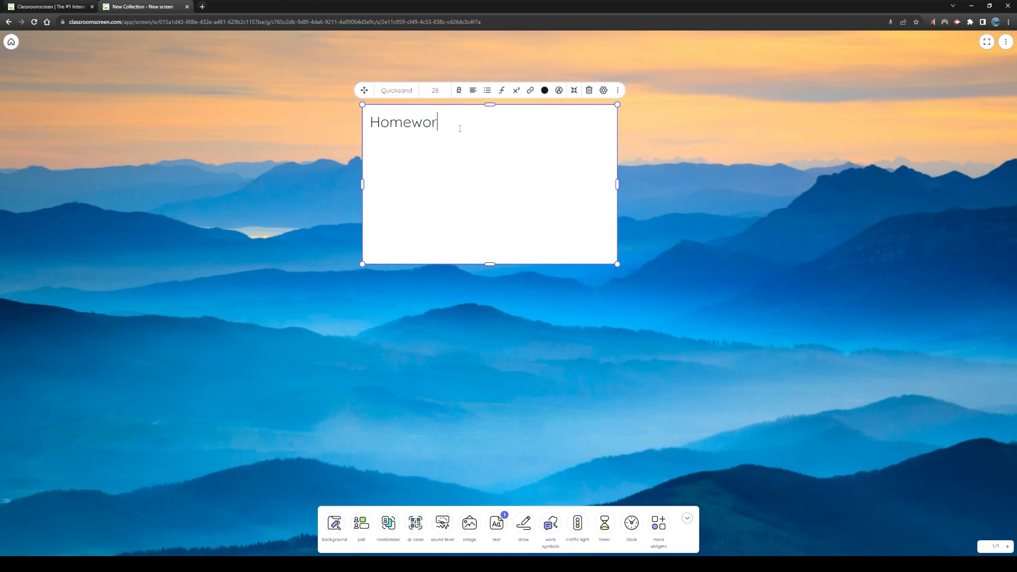
text(k Assignments:)
Start a numbered list under the heading with the first item "Math Exercise 2, page 22."
click(487, 90)
click(501, 109)
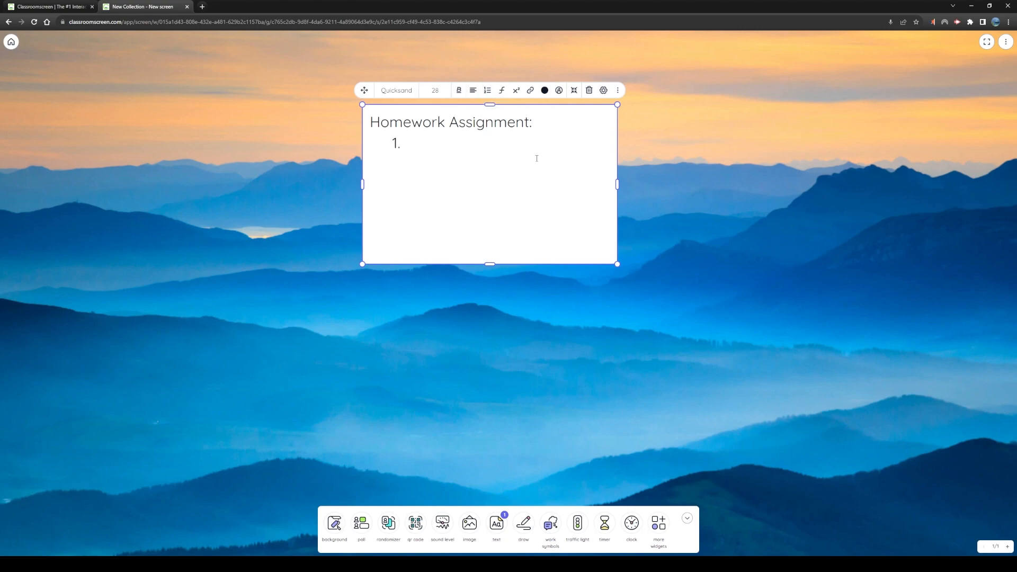
text(Math Exercise)
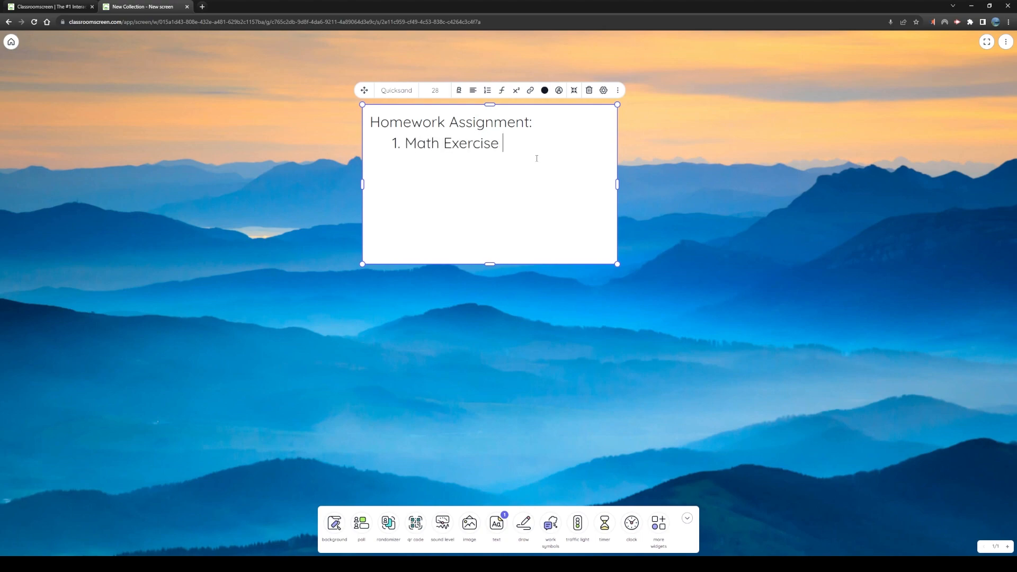
text( 2, page 22.)
Add "Watch Video" as the second item of the numbered list
key(Return)
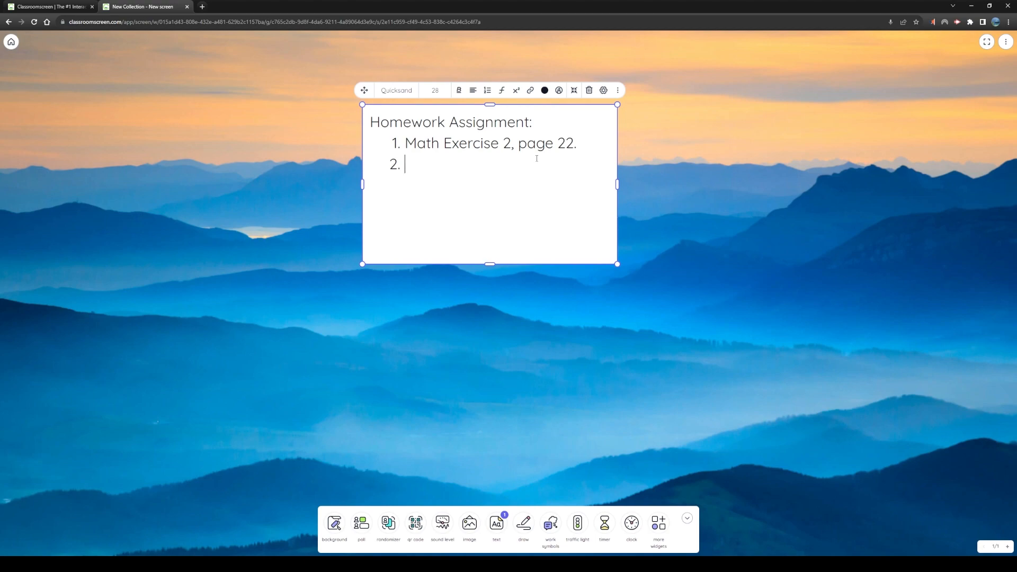
text(wo)
key(BackSpace)
key(BackSpace)
text(Watch Video)
Turn the "Watch Video" list item into a hyperlink and save the link
key(shift+Left)
key(shift+Left)
key(shift+Left)
key(shift+Left)
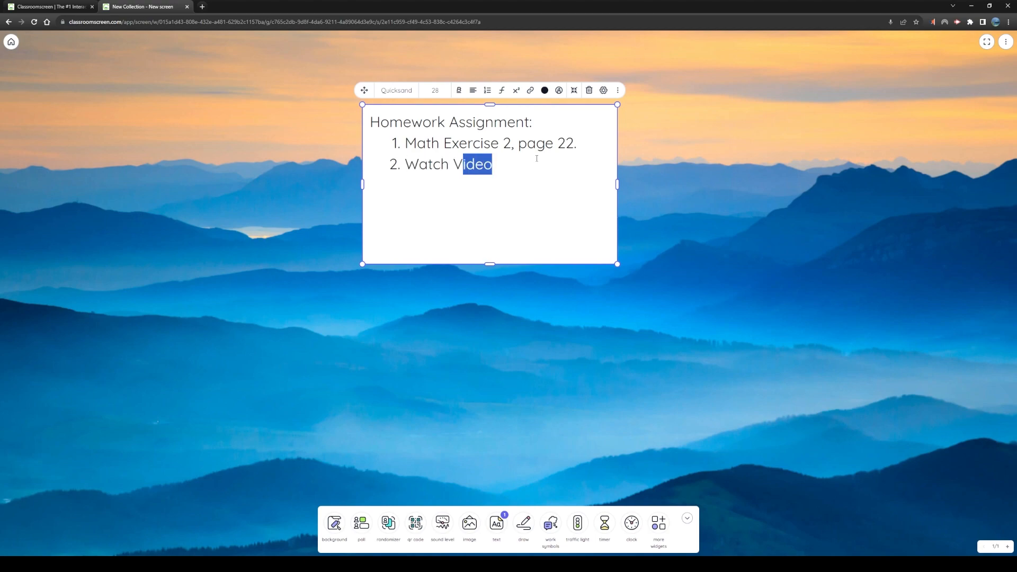
key(shift+Left)
key(shift+Left)
key(shift+Left)
key(shift+Left)
key(shift+Left)
key(shift+Left)
key(shift+Left)
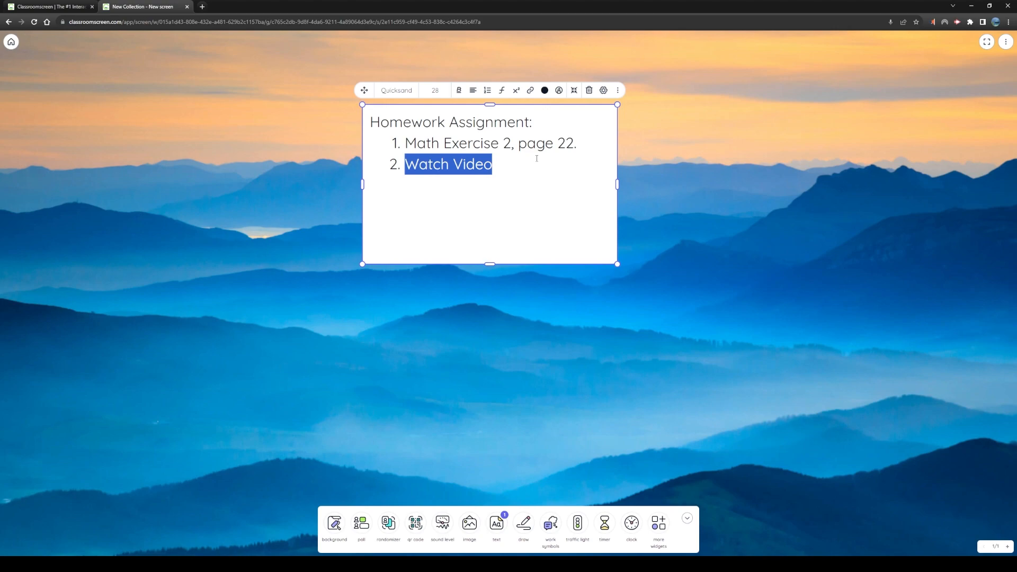
click(530, 95)
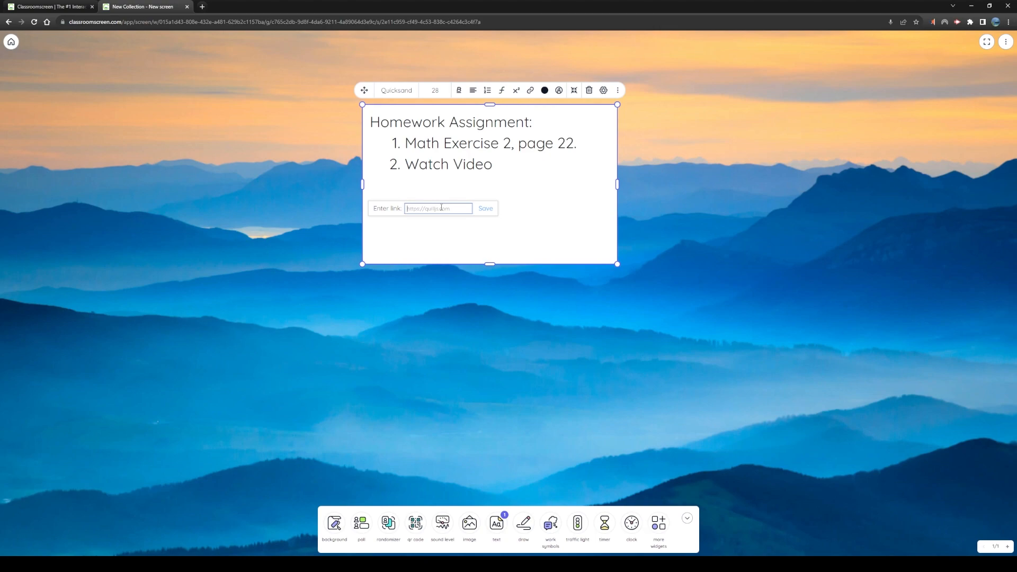
text(youtube)
click(485, 209)
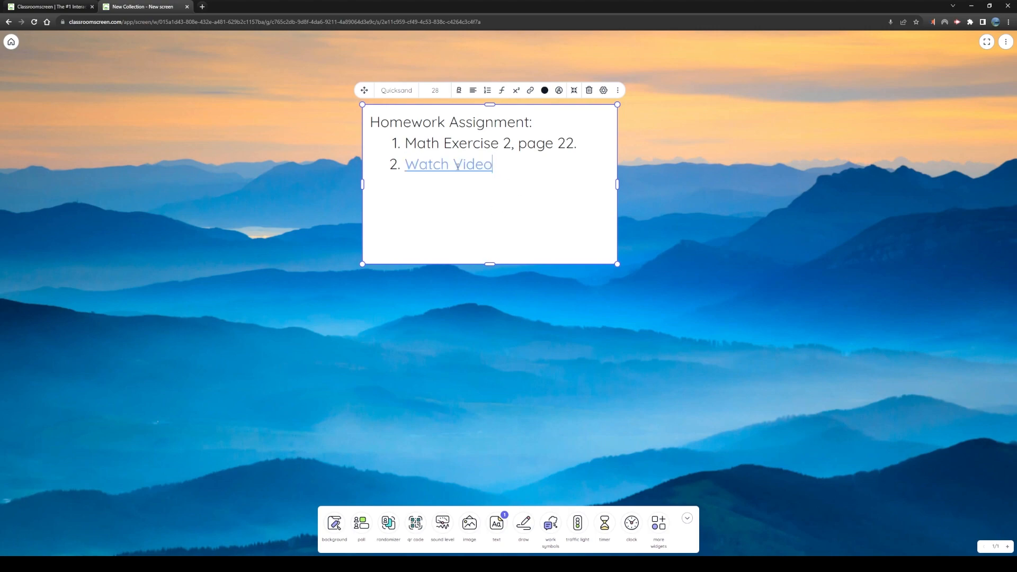
Remove the hyperlink from "Watch Video" and highlight "Math Exercise 2, page 22" in yellow
click(440, 166)
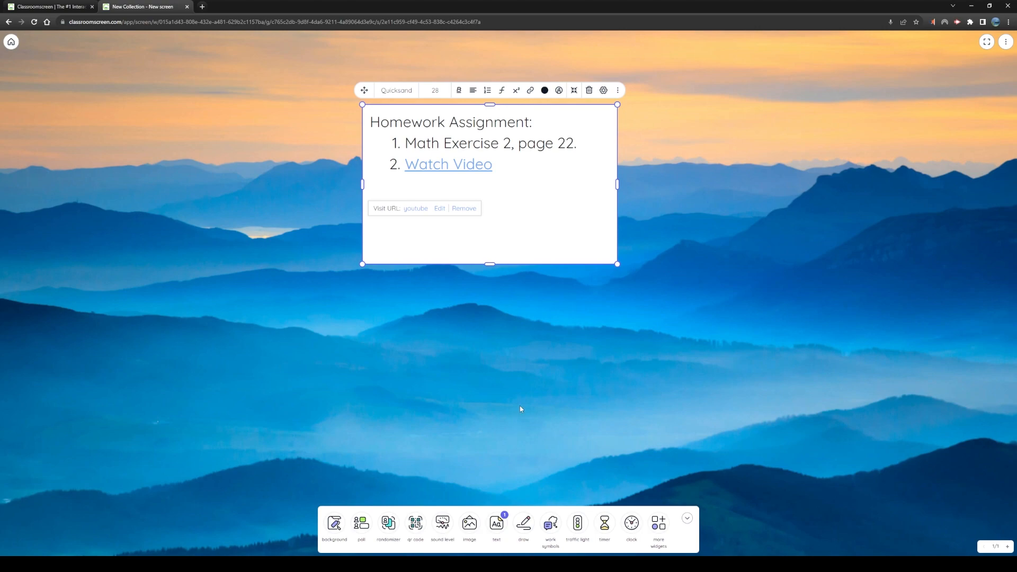
click(465, 210)
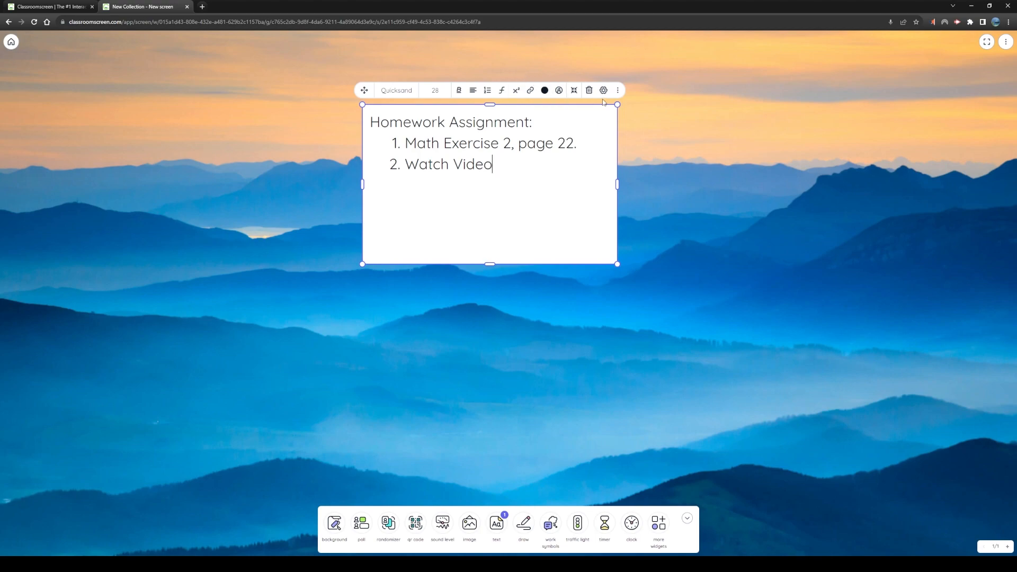
drag(565, 143, 589, 164)
click(525, 144)
drag(413, 146, 576, 144)
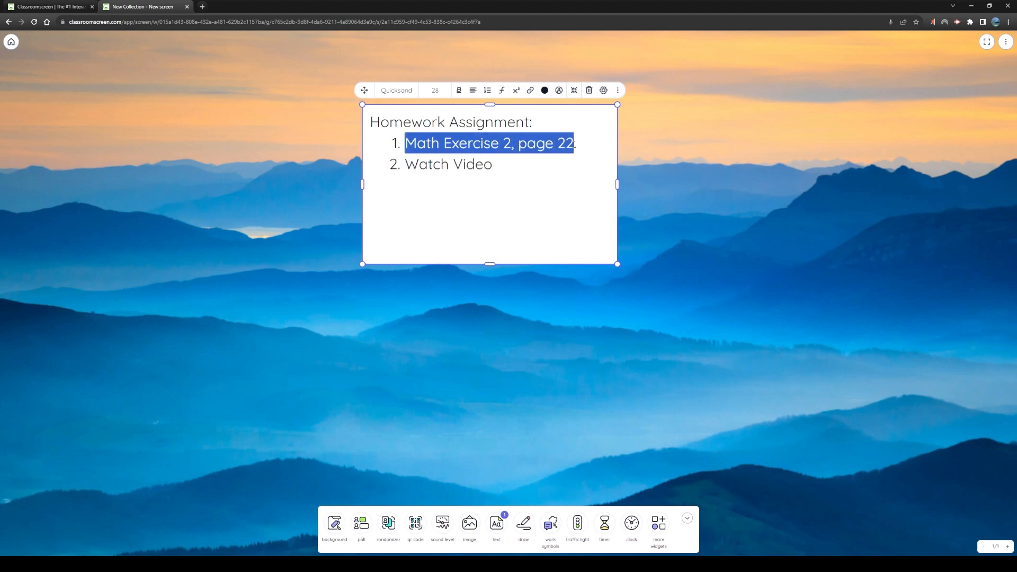
click(545, 90)
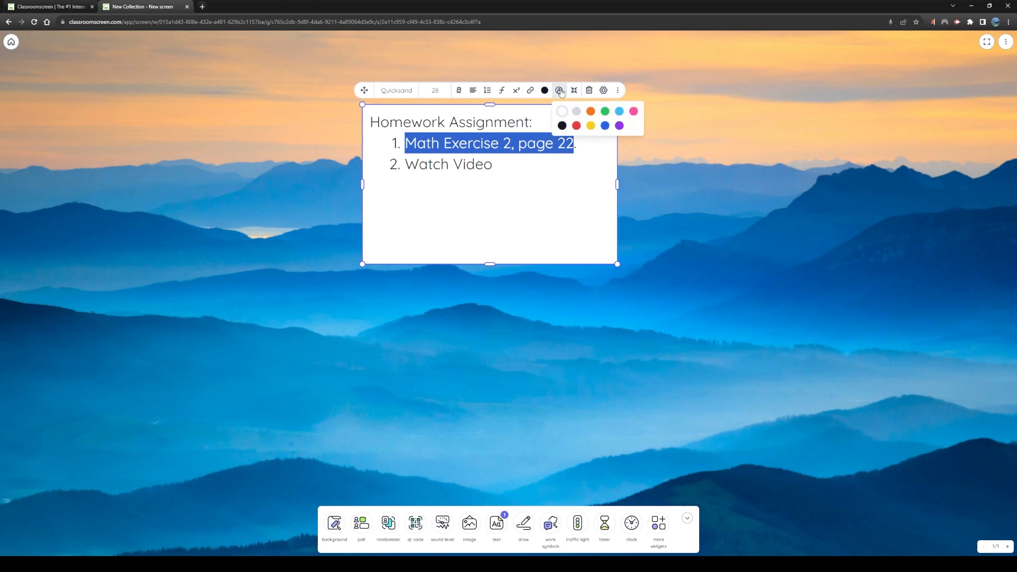
click(592, 125)
click(543, 171)
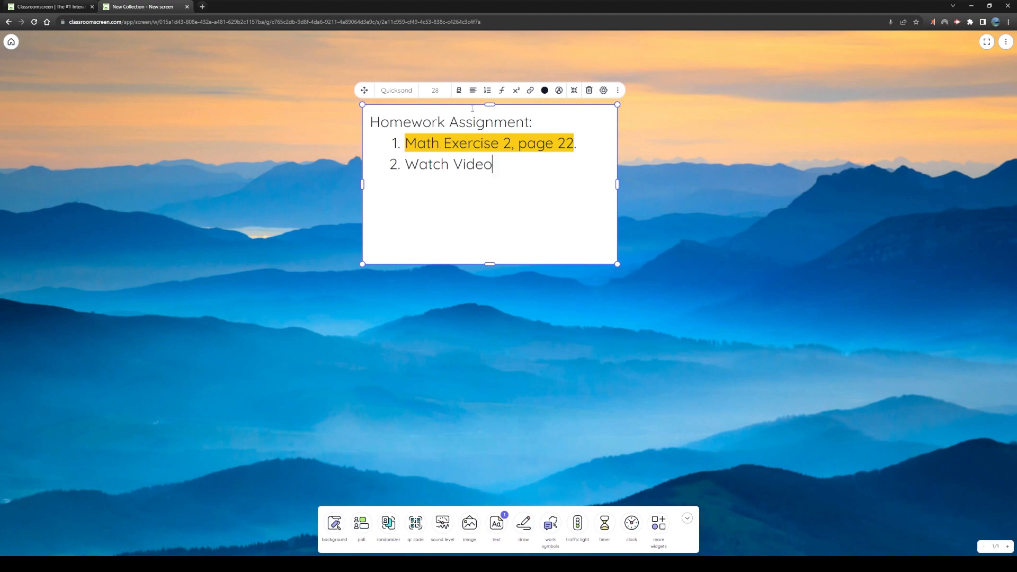
Insert the formula ax^2 + bx + c after "Watch Video" in the second list item
click(516, 93)
click(502, 90)
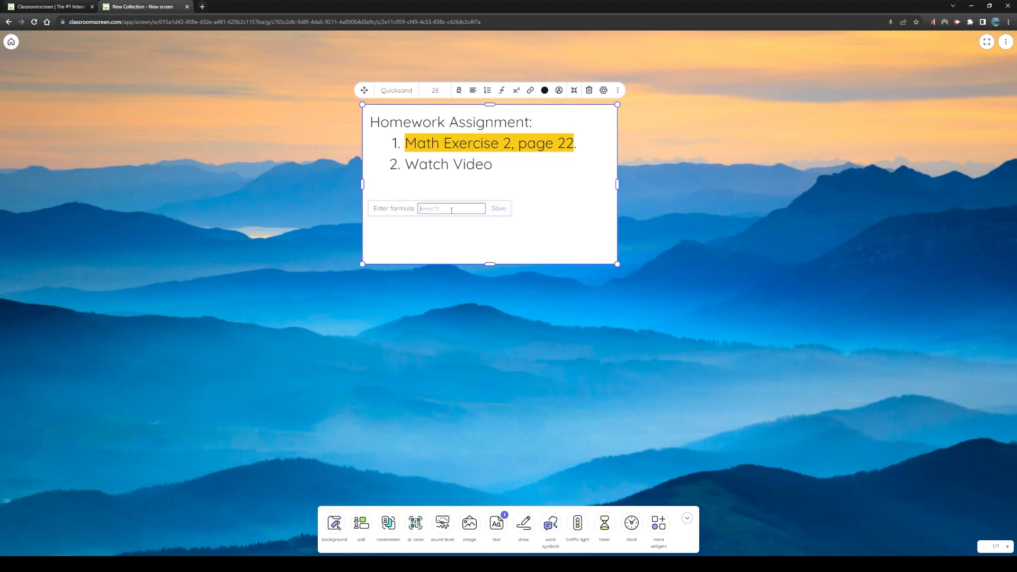
text(ax^2 + bx + c)
click(499, 210)
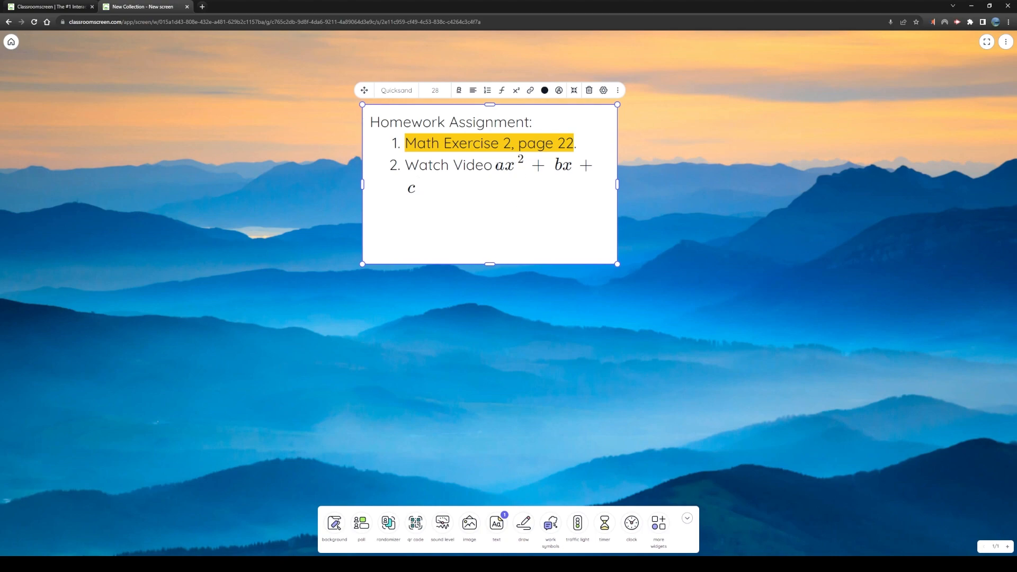
Replace the words "Watch Video" in front of the formula with "Remeber:"
drag(494, 165, 519, 202)
click(477, 191)
drag(498, 169, 491, 188)
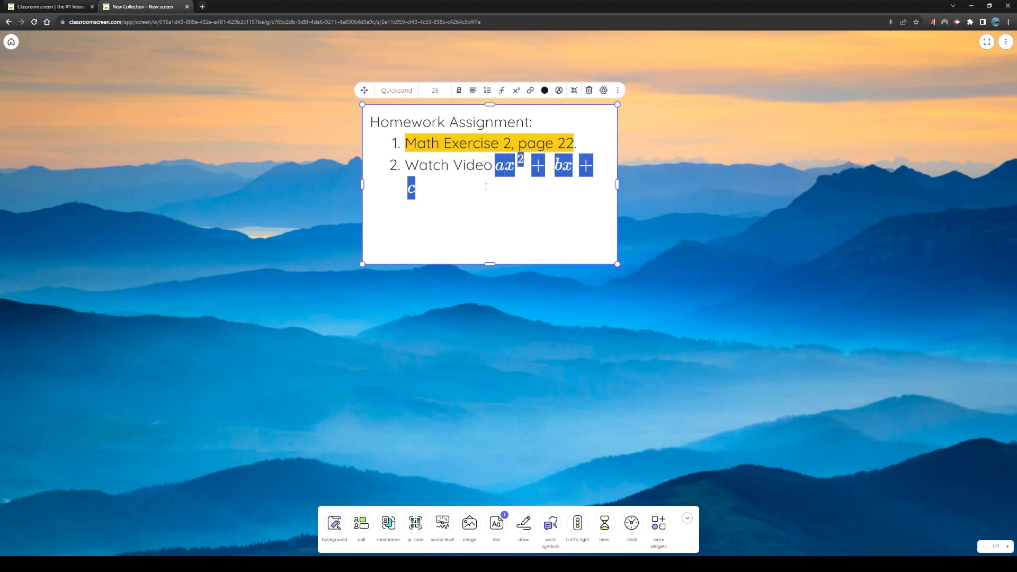
click(486, 187)
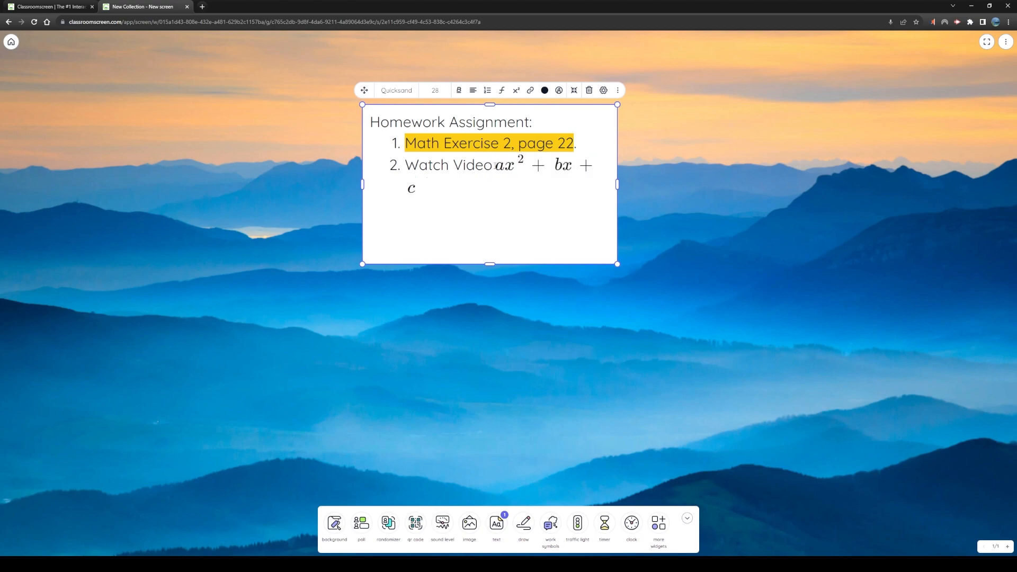
drag(406, 165, 492, 164)
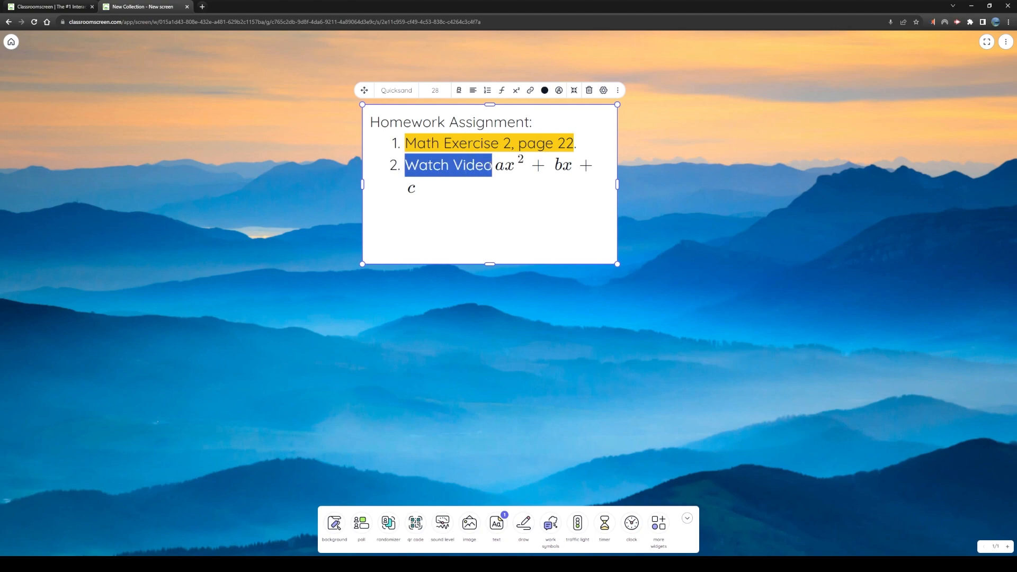
text(Remeber:)
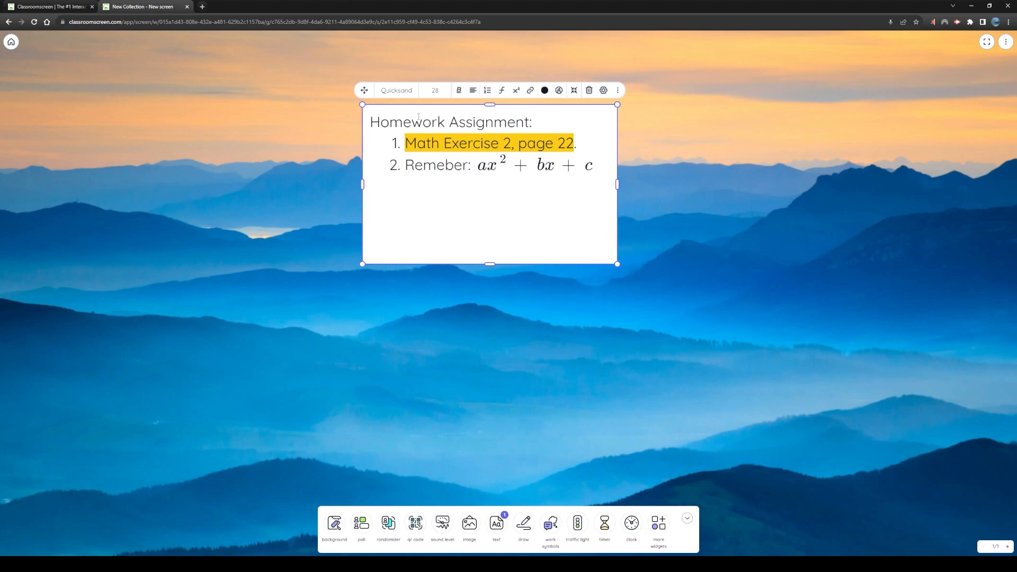
Make the word "Homework" in the heading bold and underlined
double_click(372, 122)
click(459, 109)
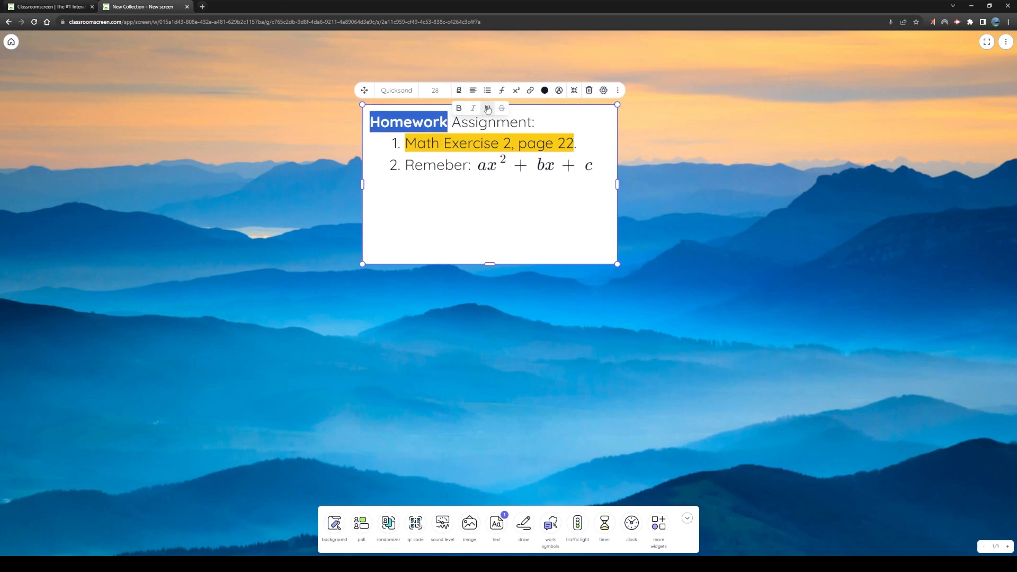
click(488, 108)
click(472, 143)
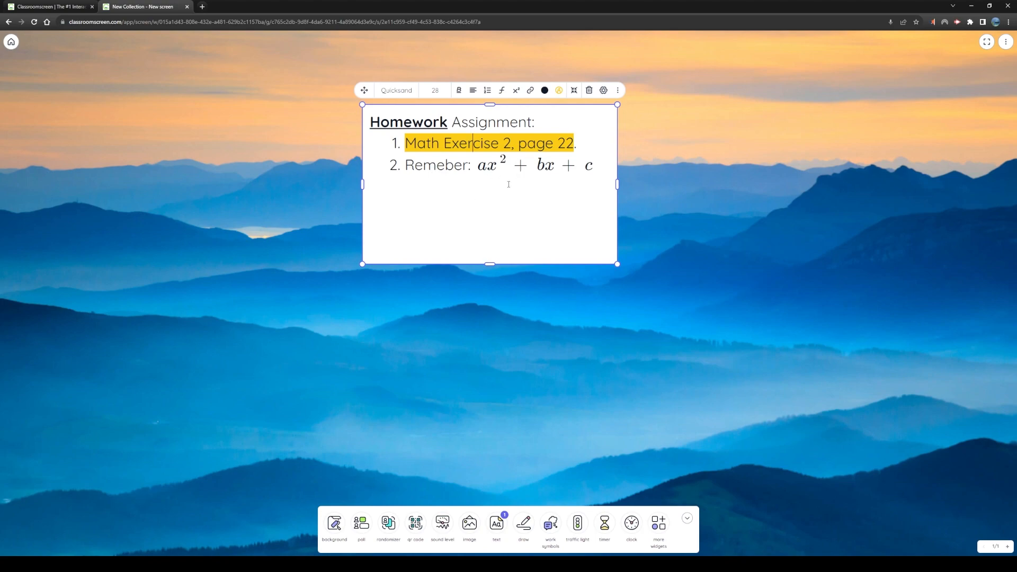
Move the text widget to the board's upper-right corner and delete it
drag(525, 186, 887, 151)
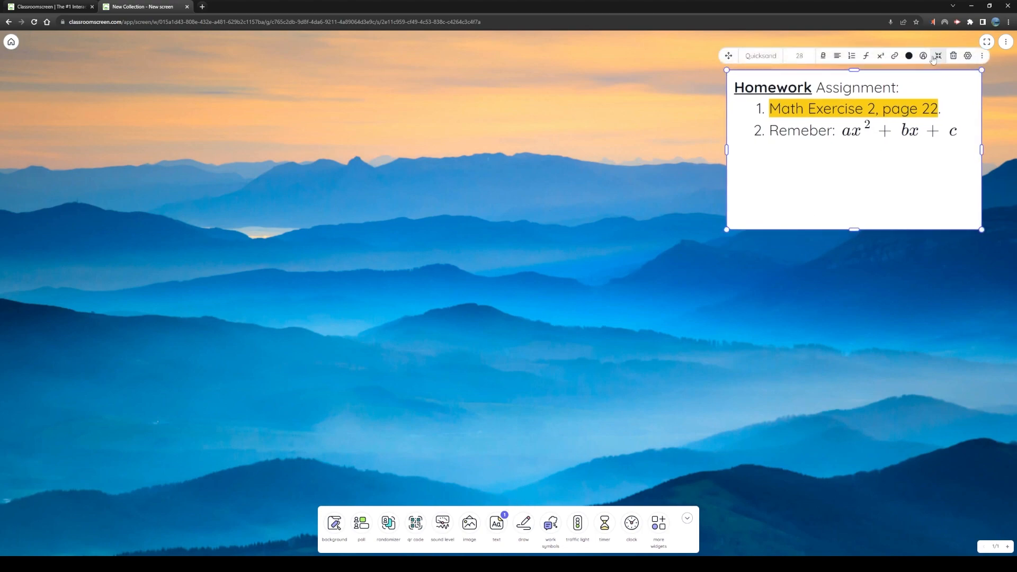
click(953, 56)
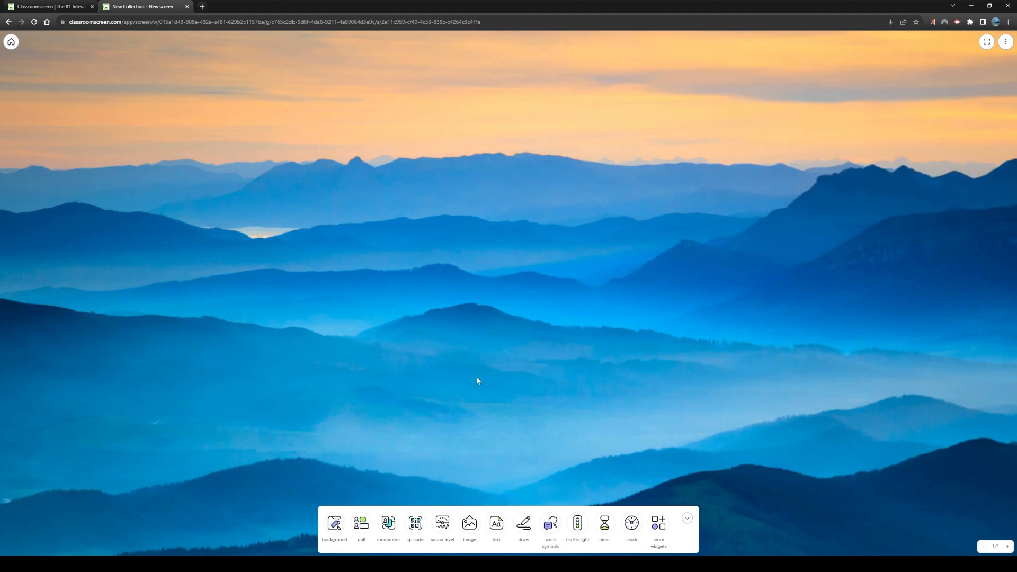
Add a draw widget and handwrite an underlined "Hello" on its canvas with the brush
click(523, 525)
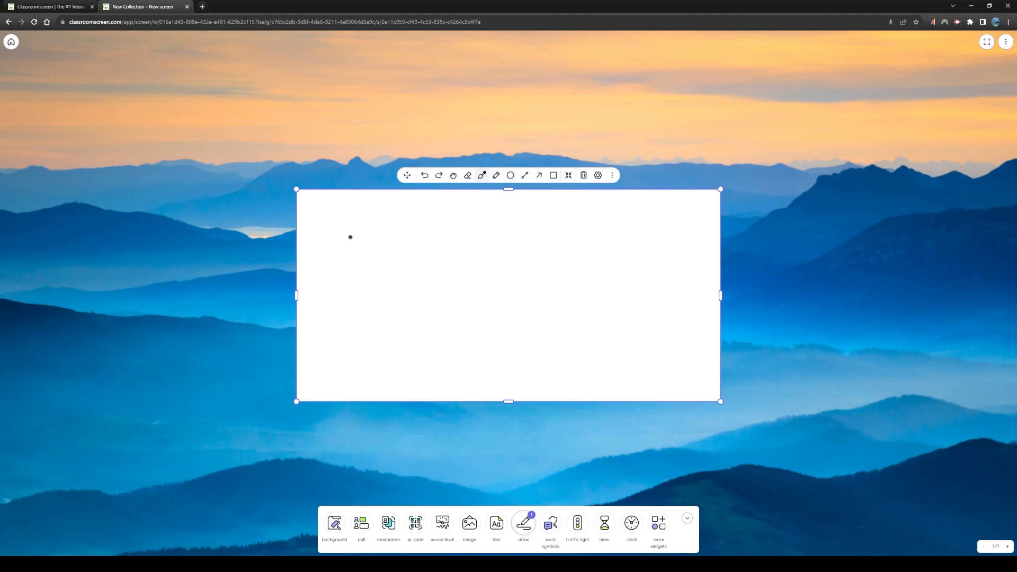
mouse_move(363, 219)
mouse_down()
mouse_move(349, 264)
mouse_move(421, 253)
mouse_up()
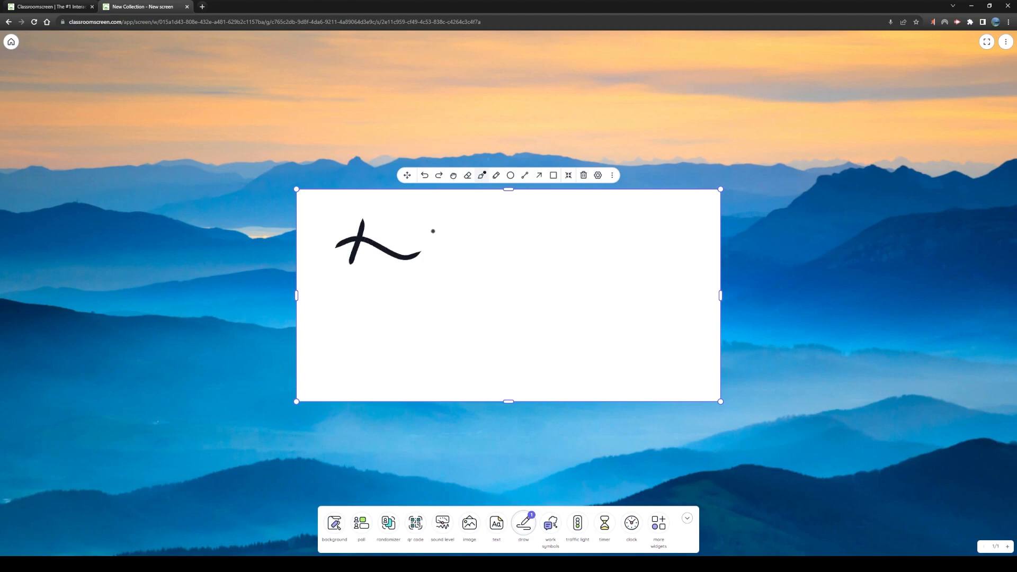
drag(407, 214, 376, 297)
drag(410, 260, 433, 257)
mouse_move(454, 215)
mouse_down()
mouse_move(434, 269)
mouse_move(470, 263)
mouse_move(472, 249)
mouse_up()
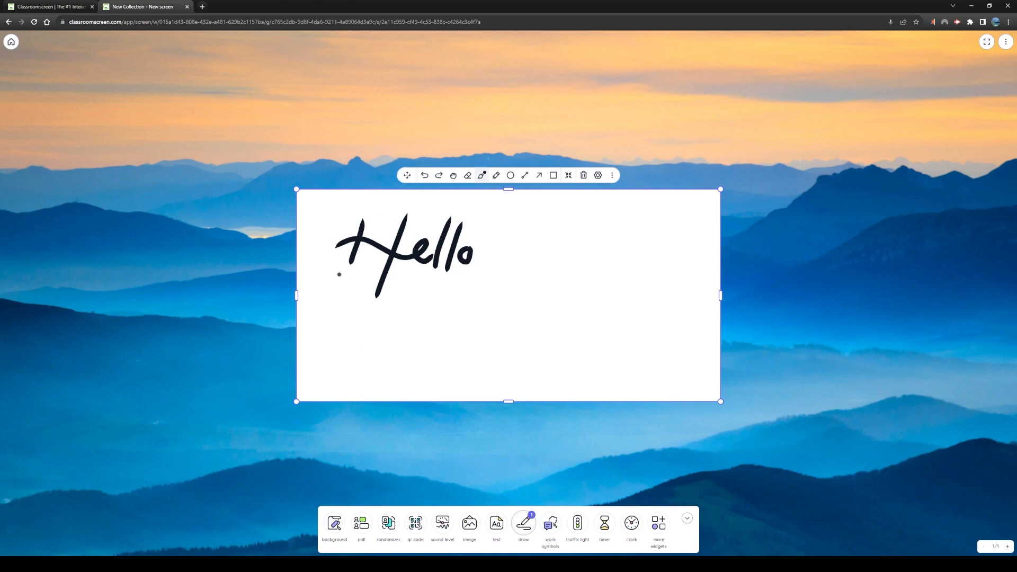
drag(340, 274, 555, 281)
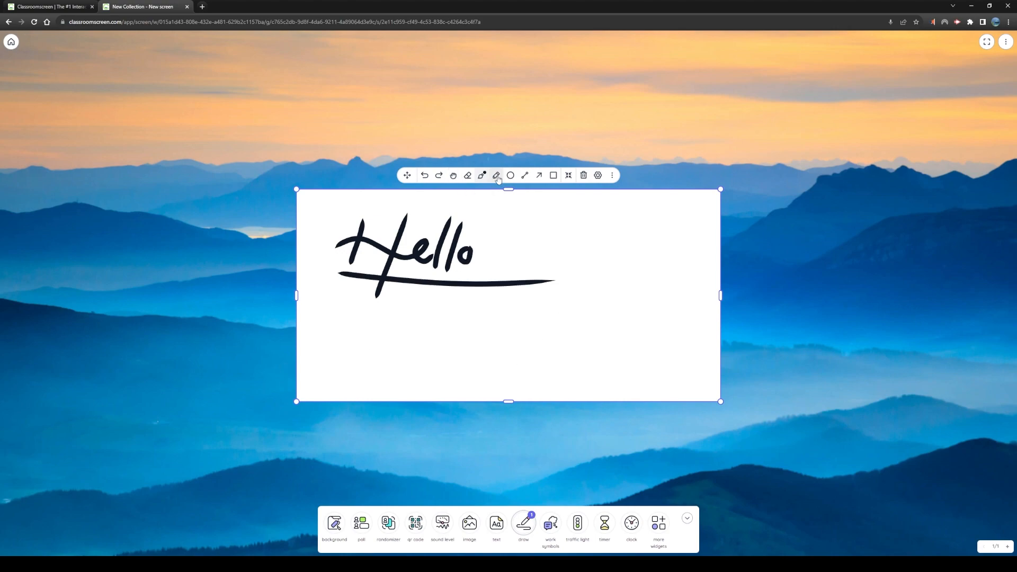
Erase the underline and the handwritten "Hello" from the canvas
click(468, 175)
click(483, 285)
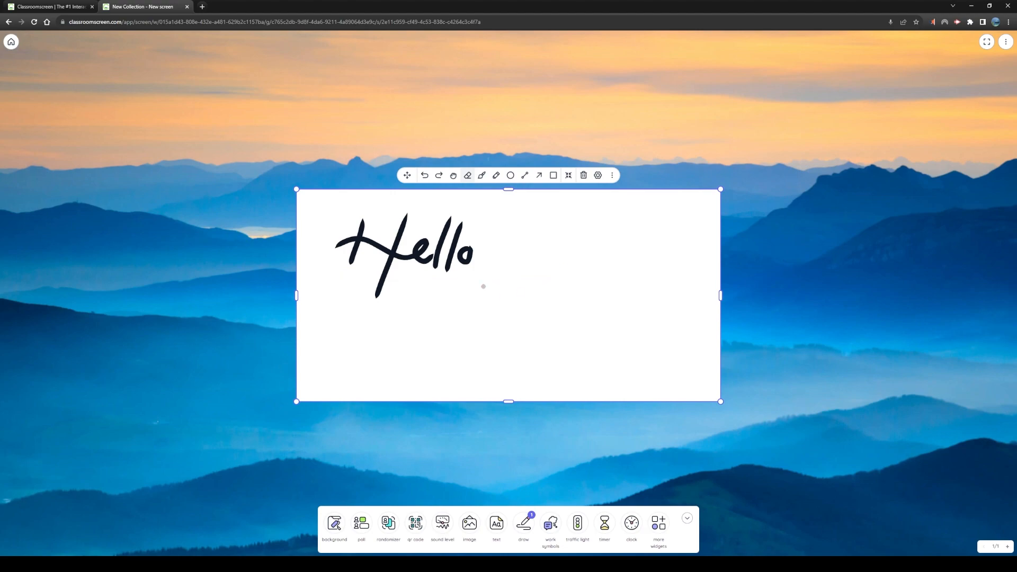
mouse_move(483, 286)
mouse_down()
mouse_move(424, 243)
mouse_move(330, 246)
mouse_up()
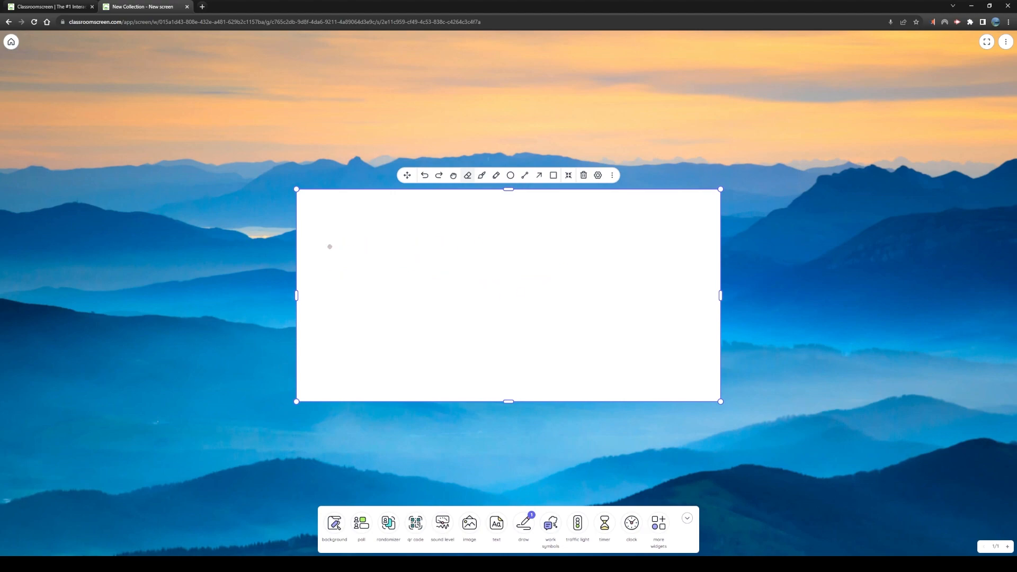
Handwrite "much harder" on the canvas with the pencil and erase it
click(497, 175)
mouse_move(377, 243)
mouse_down()
mouse_move(371, 263)
mouse_move(411, 243)
mouse_move(430, 258)
mouse_up()
mouse_move(438, 219)
mouse_down()
mouse_move(436, 260)
mouse_move(451, 258)
mouse_up()
mouse_move(475, 223)
mouse_down()
mouse_move(486, 257)
mouse_move(530, 239)
mouse_move(529, 217)
mouse_move(547, 240)
mouse_move(573, 215)
mouse_up()
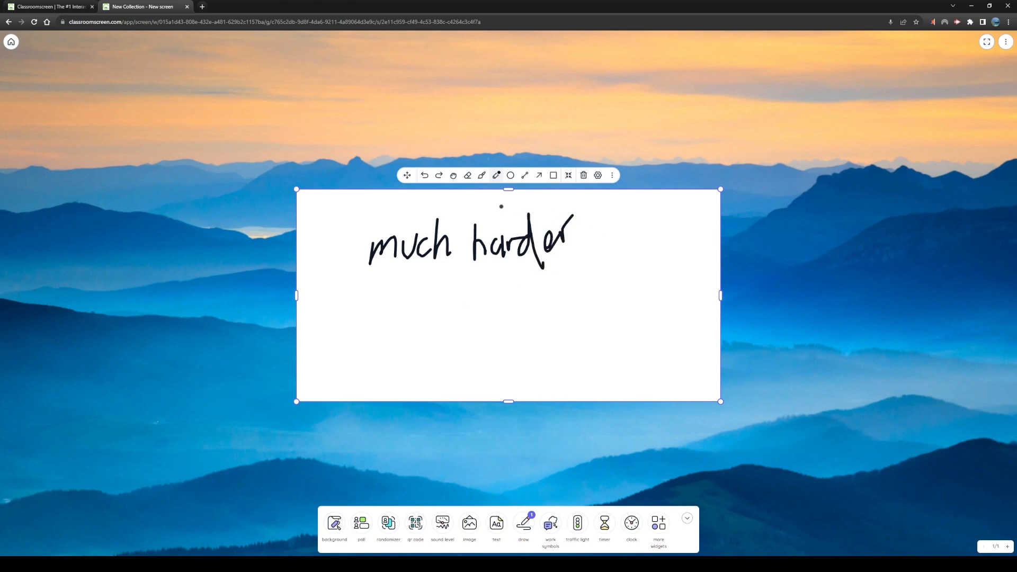
click(468, 176)
drag(572, 233, 356, 251)
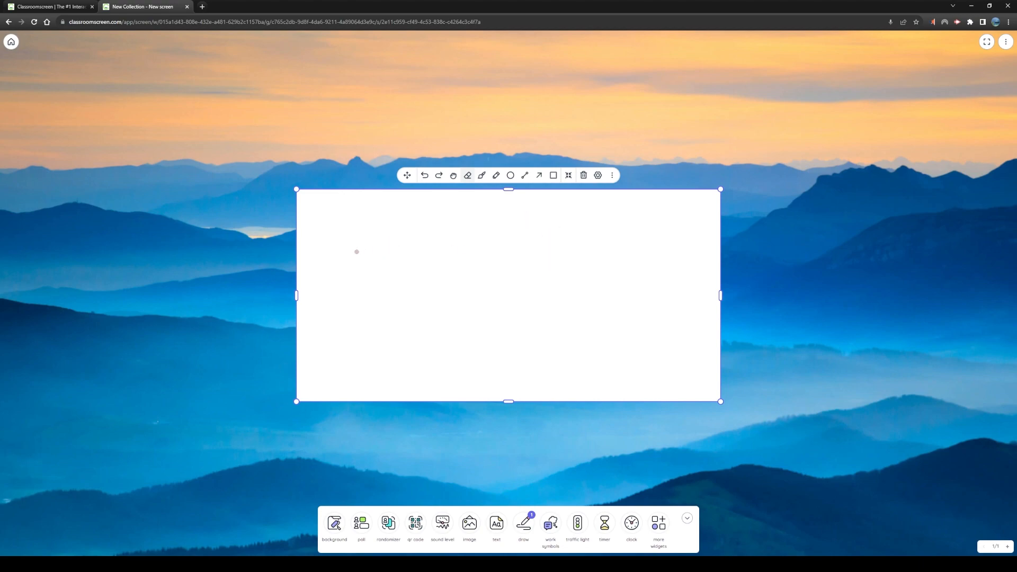
Draw a circle with vertical and horizontal diameters, a right triangle in its upper-right quarter and the handwritten label "(1;1)"
click(510, 176)
drag(412, 218, 642, 384)
key(shift)
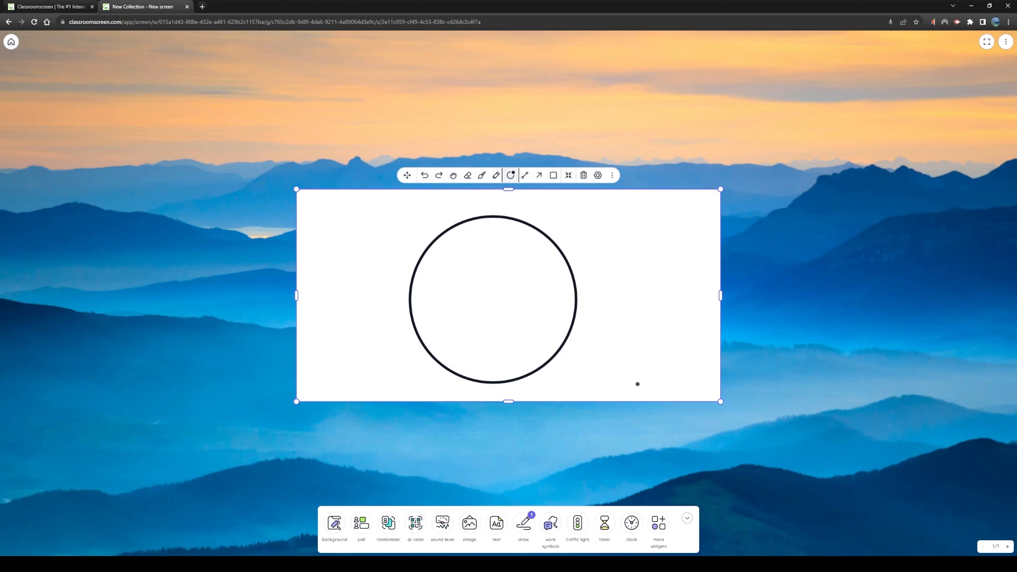
click(525, 177)
drag(493, 217, 493, 382)
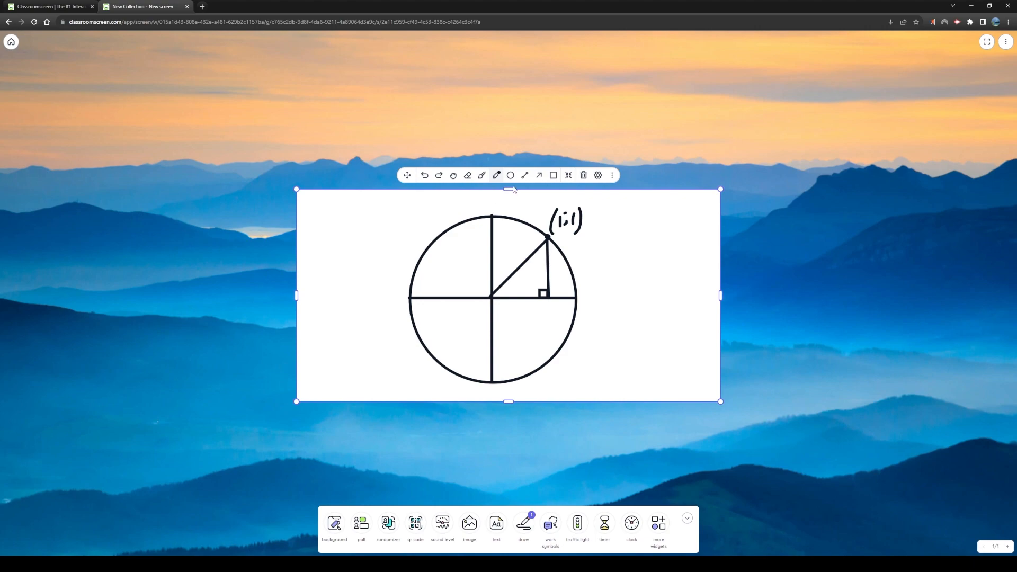
Shrink the draw widget from all four sides so it fits closely around the circle diagram
drag(510, 189, 509, 203)
drag(720, 300, 590, 304)
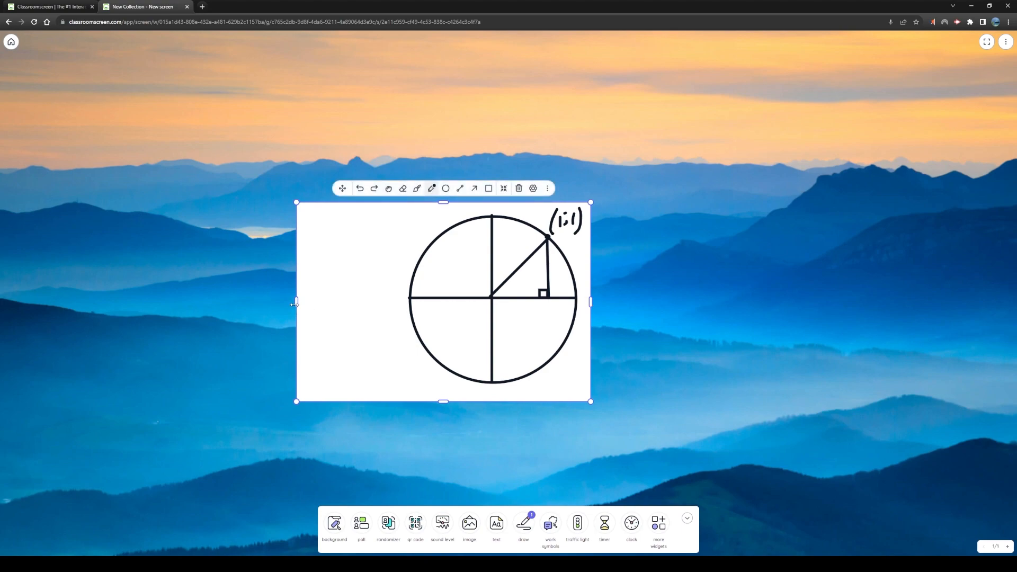
drag(294, 304, 400, 304)
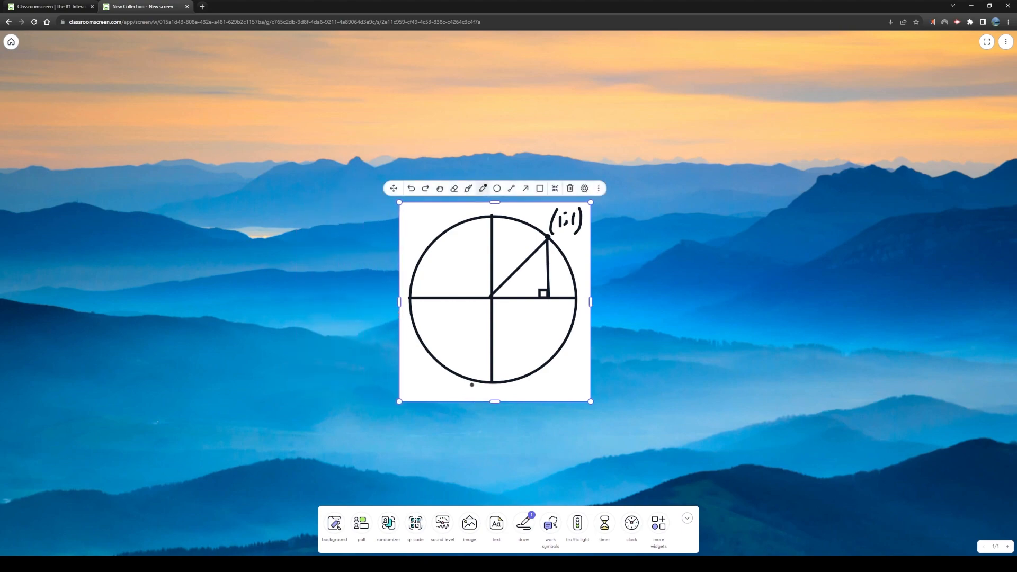
drag(498, 401, 496, 393)
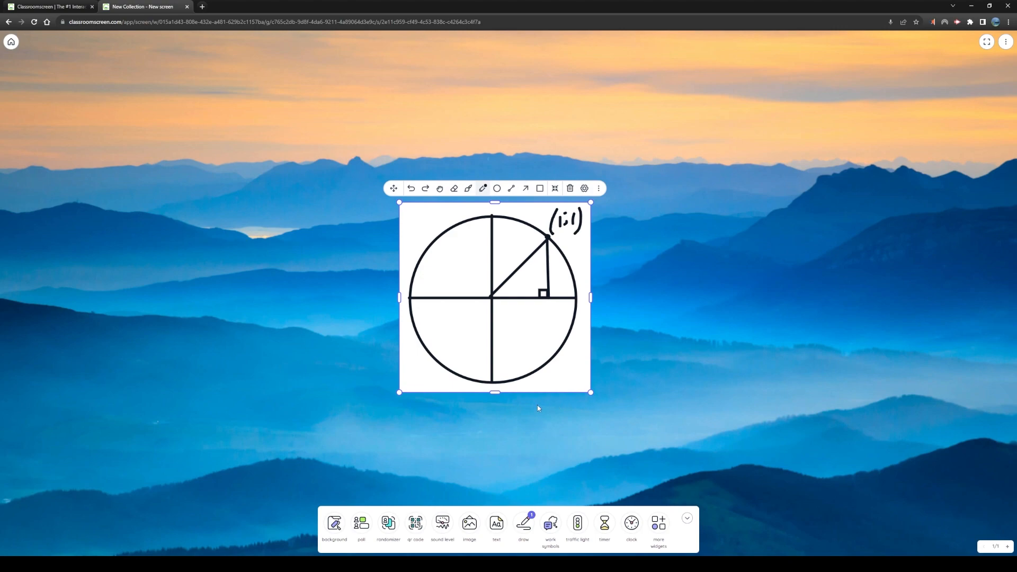
Try a black color theme on the draw widget, and apply the transparent theme with white strokes
click(585, 189)
click(956, 409)
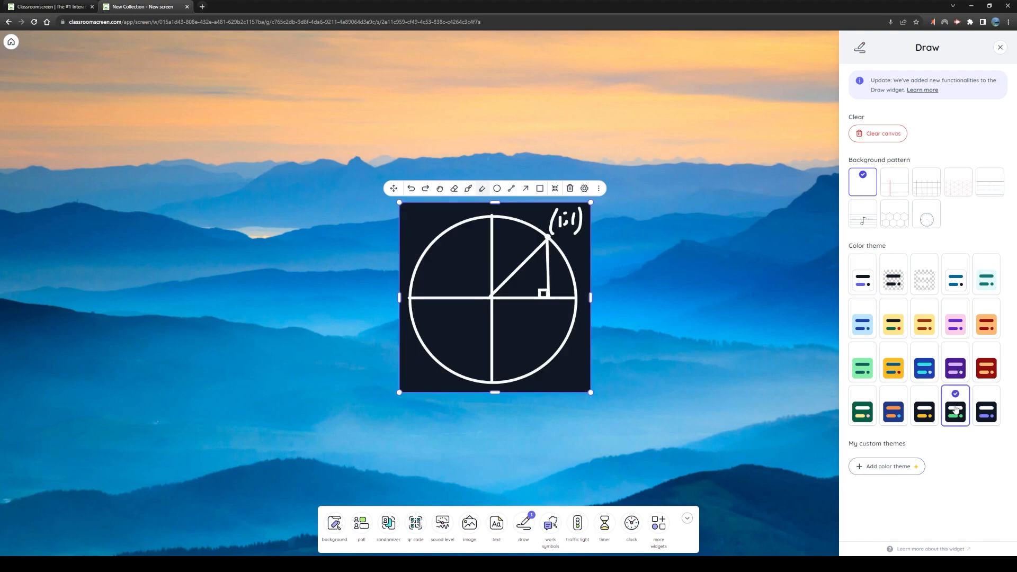
click(927, 286)
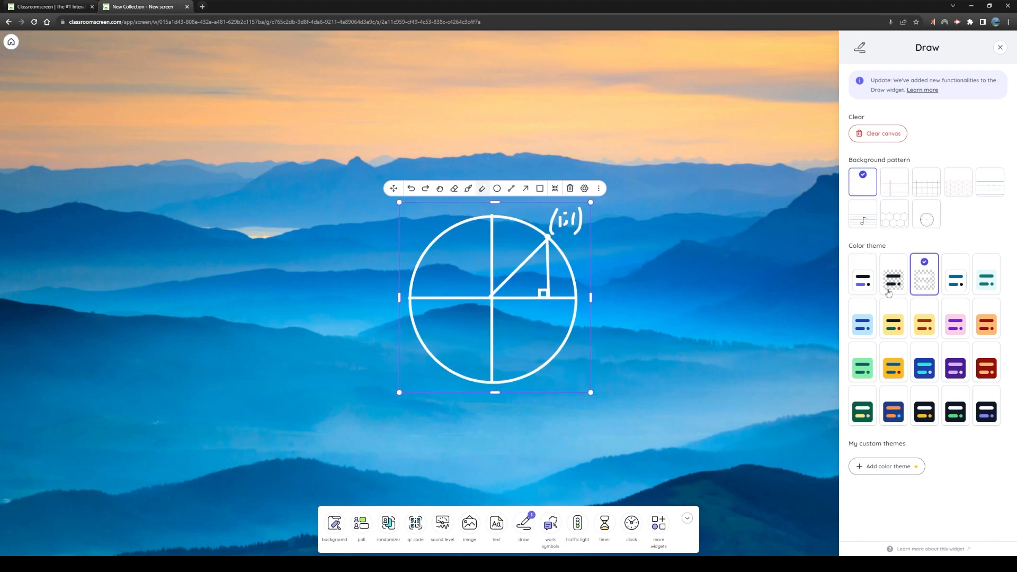
click(1000, 47)
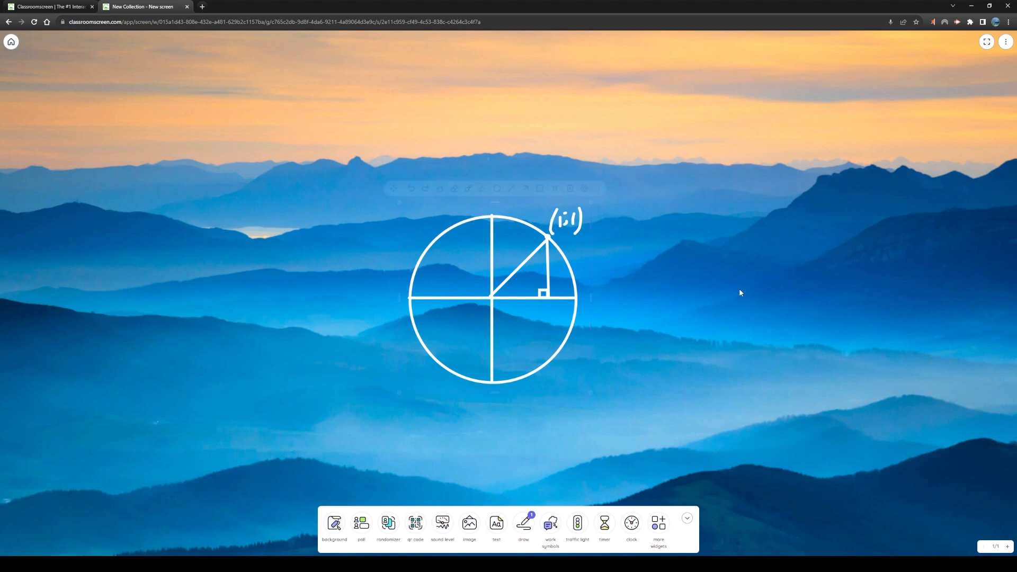
Move the circle drawing to the board's lower-left corner and delete the draw widget
mouse_move(501, 283)
mouse_down()
mouse_move(175, 303)
mouse_move(119, 400)
mouse_up()
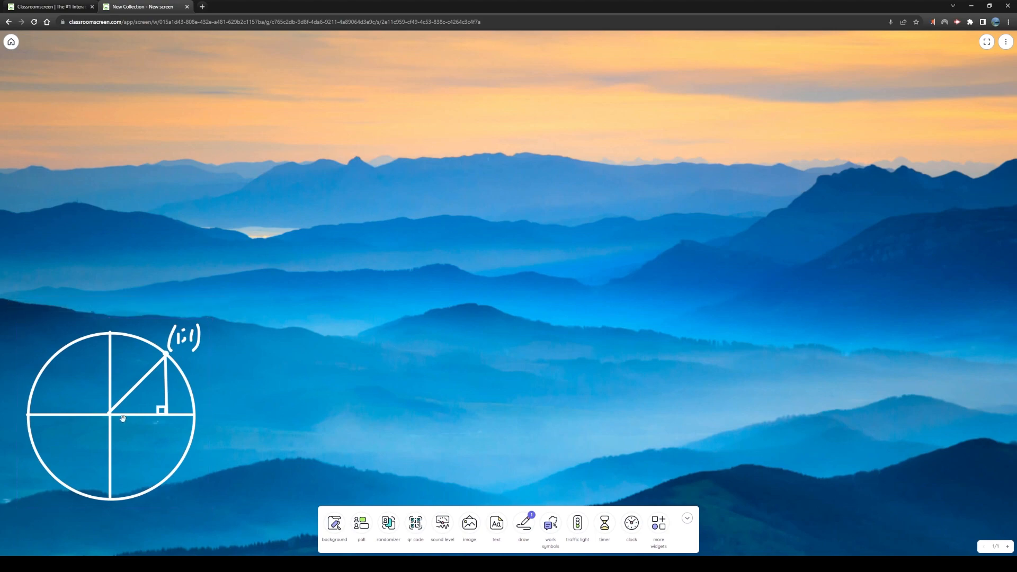
click(123, 418)
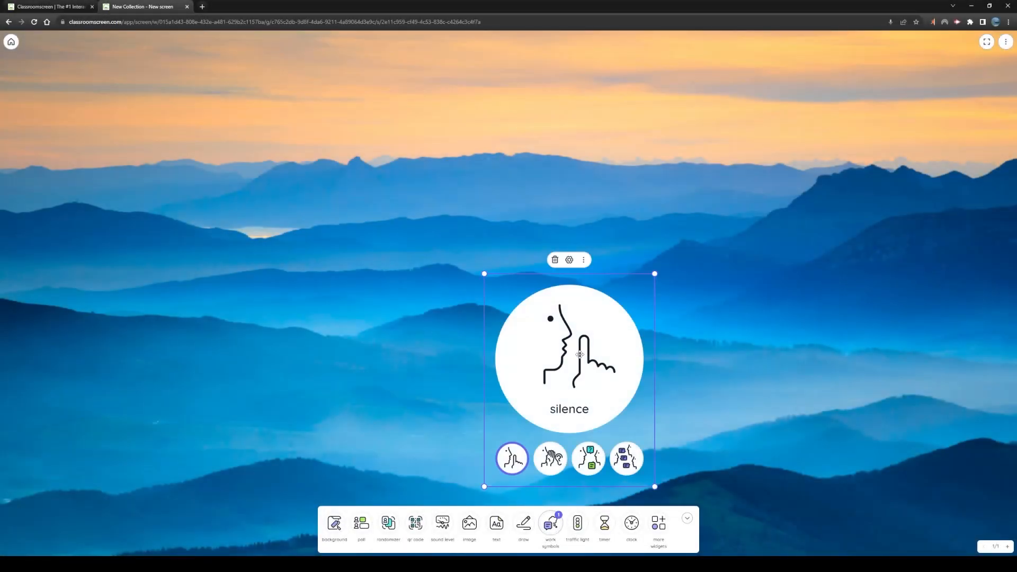
Add a work symbols widget, place it near the board's centre and switch it to whisper
drag(580, 354, 506, 266)
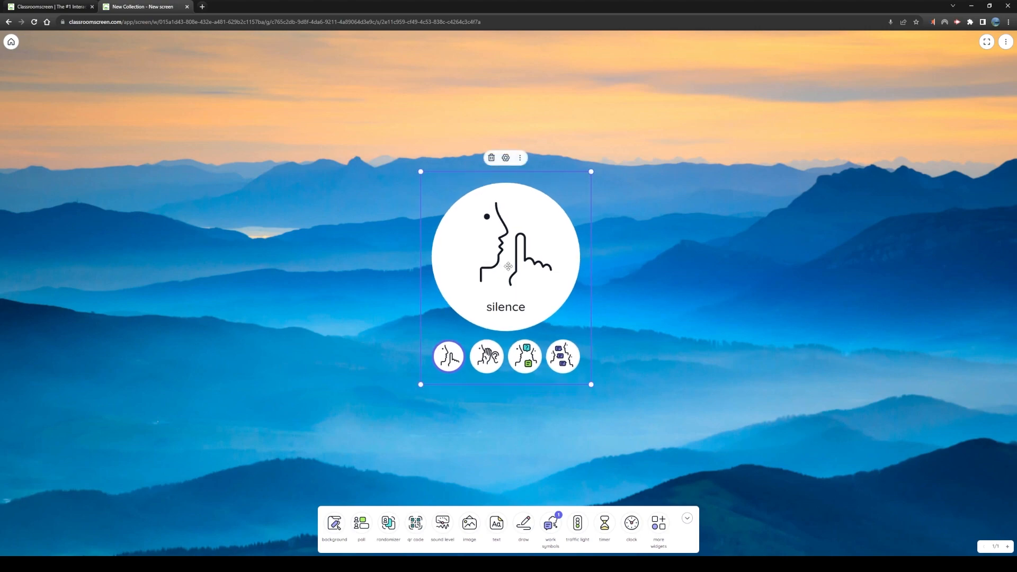
click(491, 369)
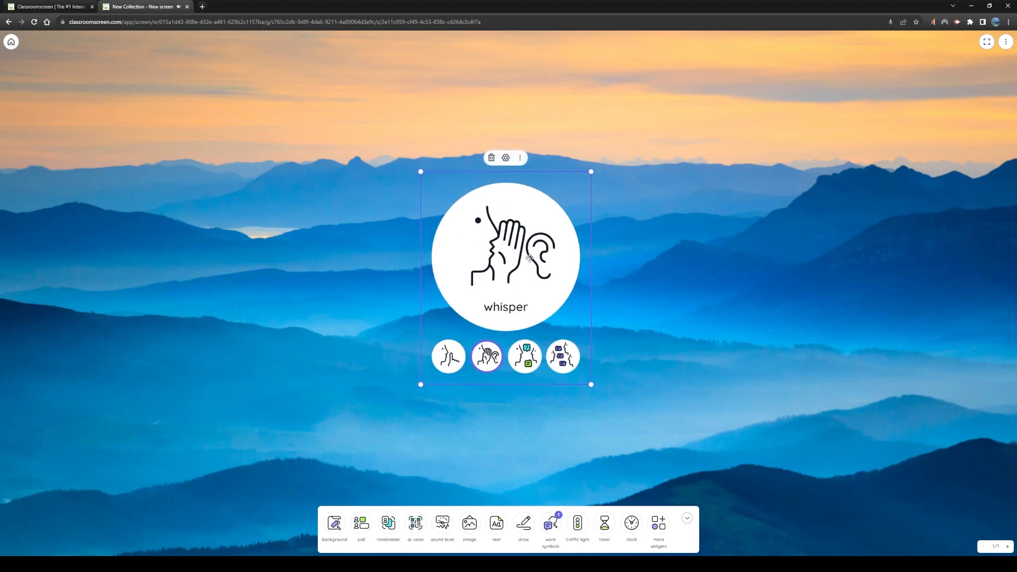
Switch the work symbols widget to ask neighbor, then to work together, and move it to the board's upper-right corner
click(526, 364)
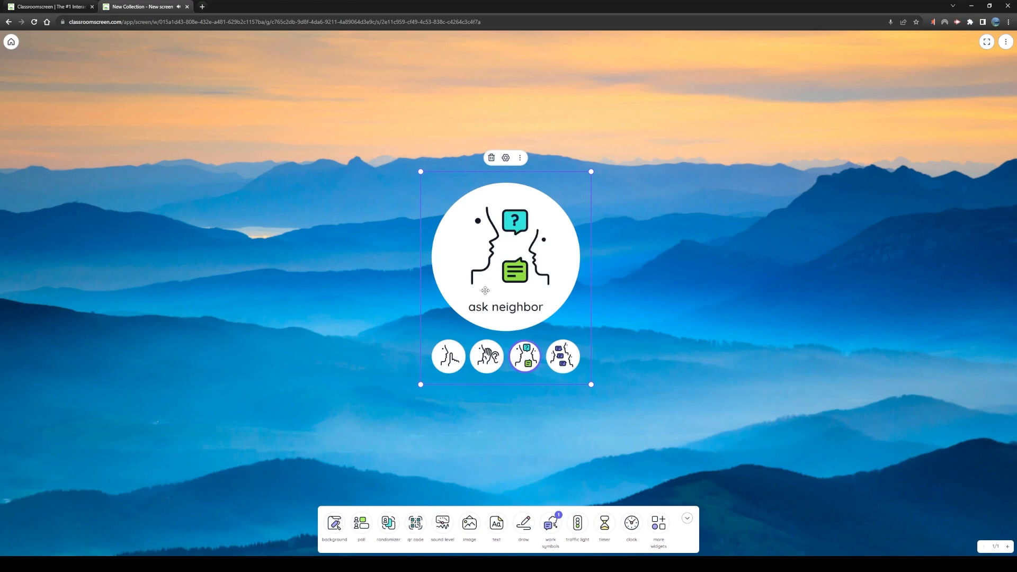
click(563, 374)
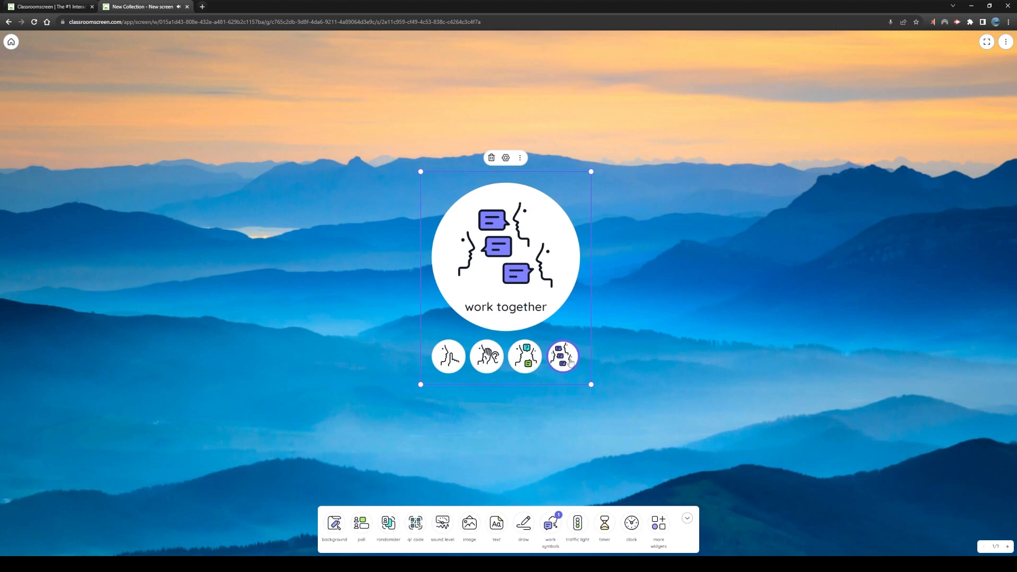
click(753, 247)
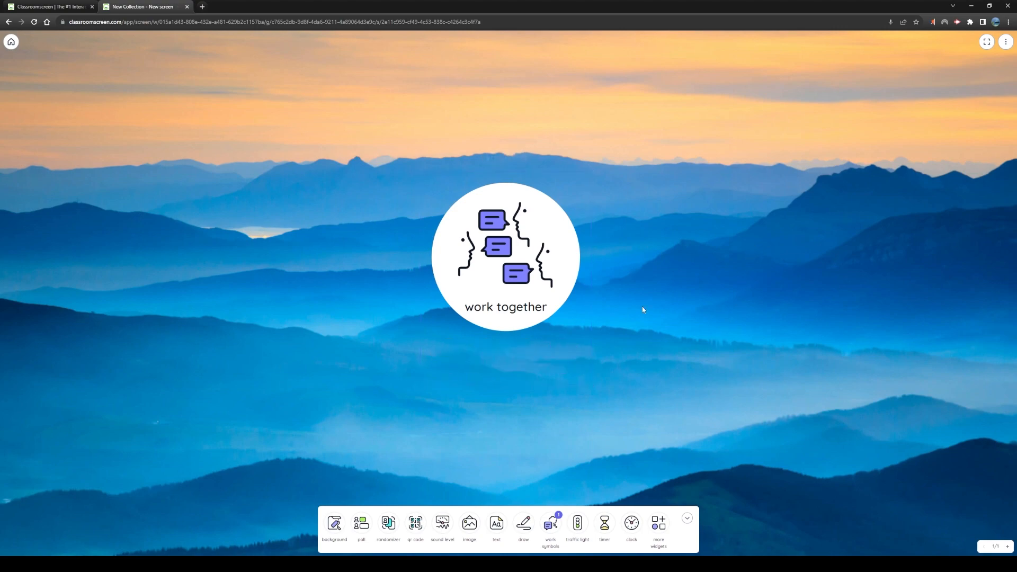
drag(506, 255, 912, 139)
click(639, 283)
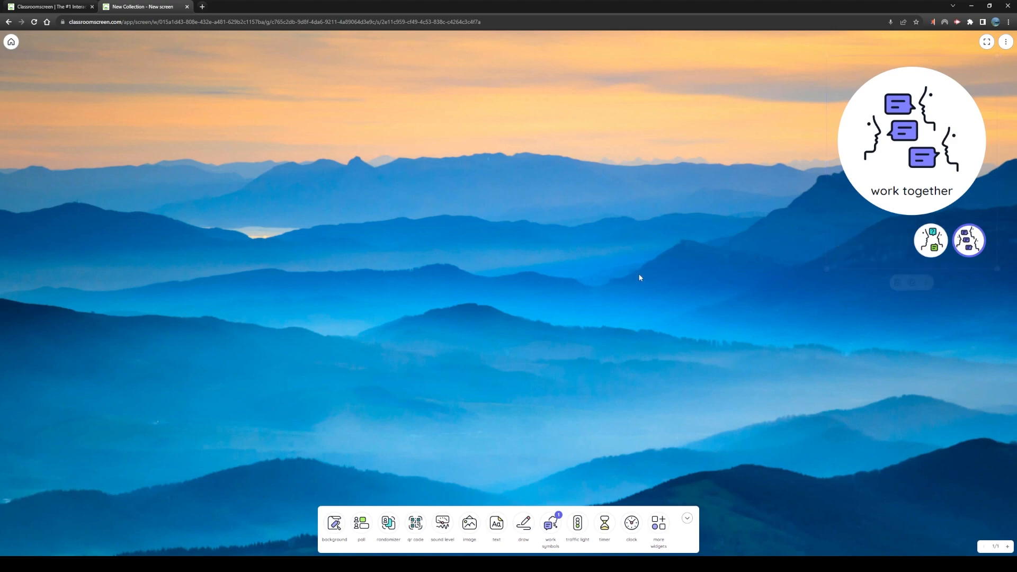
Switch the work symbols widget from work together through ask neighbor to whisper
click(920, 157)
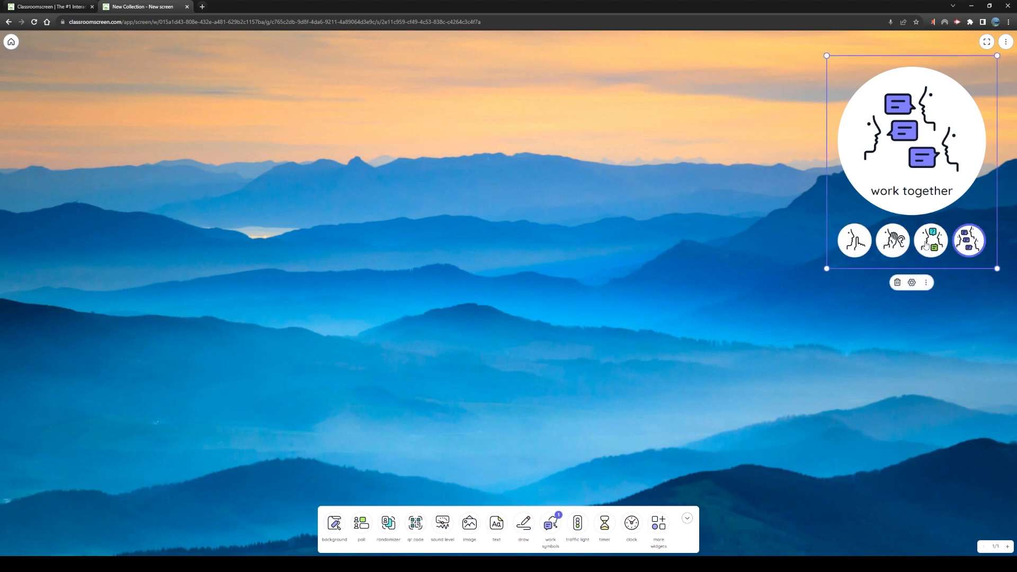
click(924, 245)
click(897, 245)
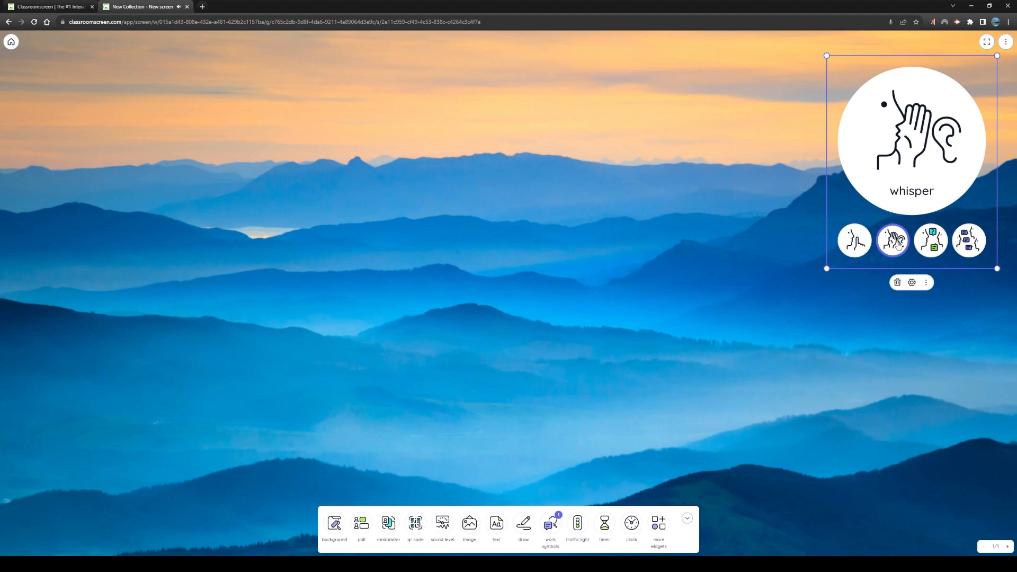
Apply the dark purple color theme to the work symbols widget and move it to the board's upper-left corner
click(912, 283)
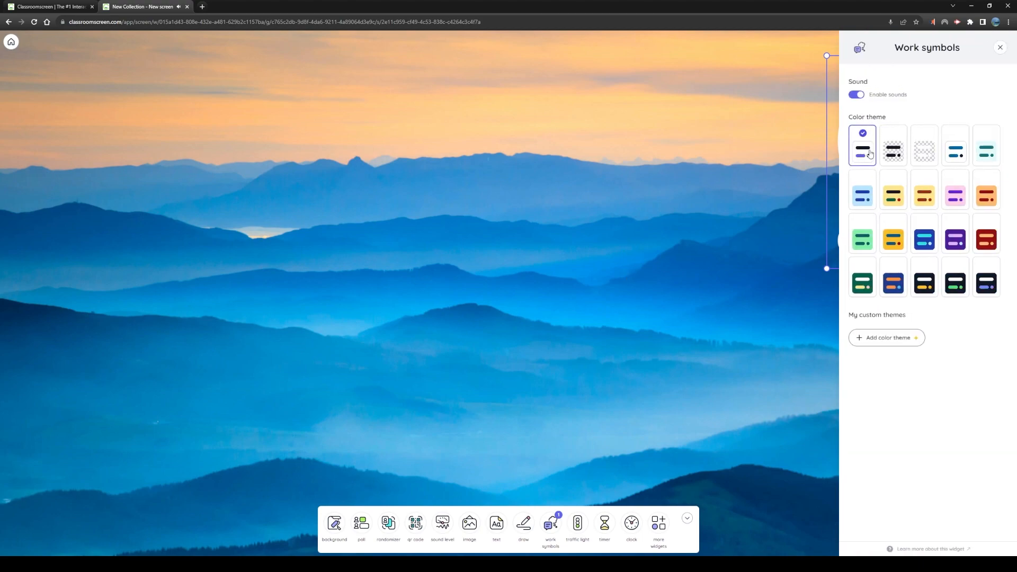
click(952, 235)
click(726, 247)
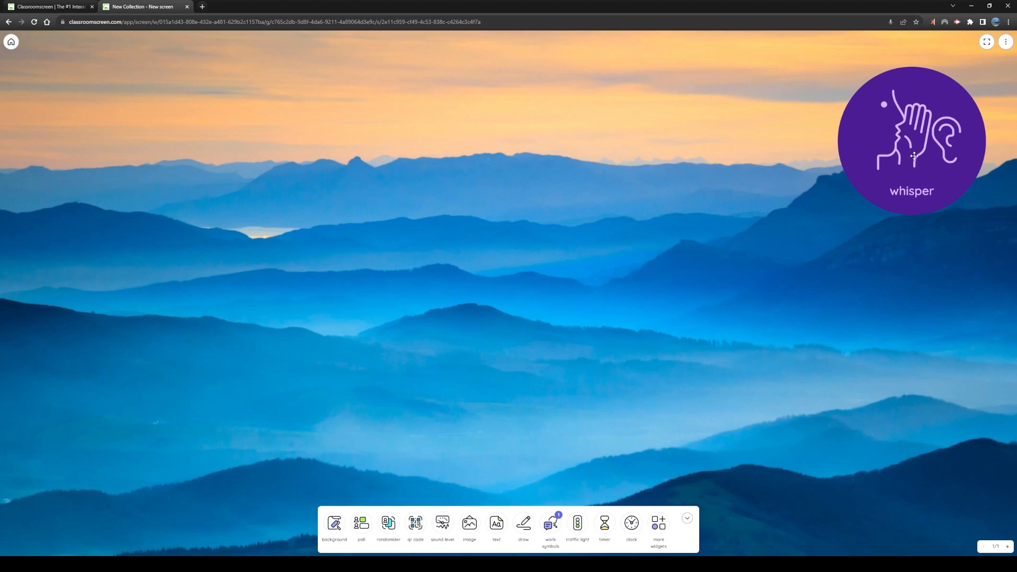
drag(913, 140, 135, 132)
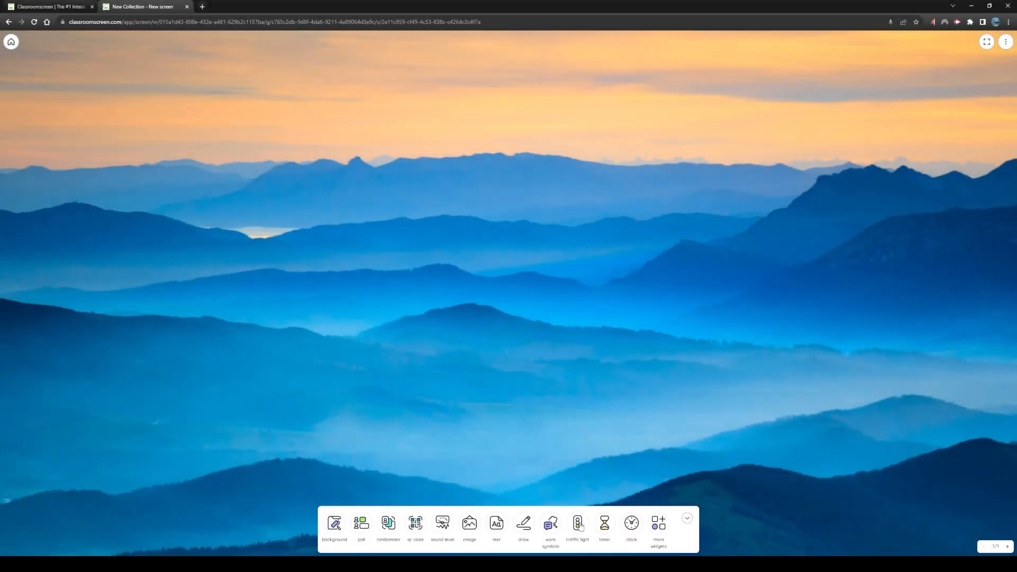
Add a traffic light widget near the board's centre and light its red, yellow and green lamps in turn
click(578, 523)
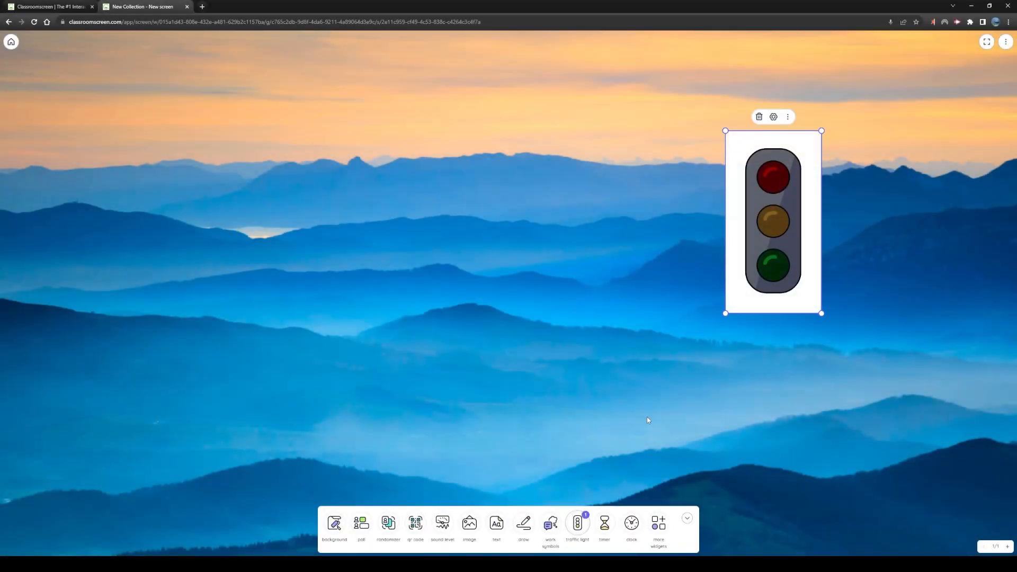
drag(757, 239, 526, 299)
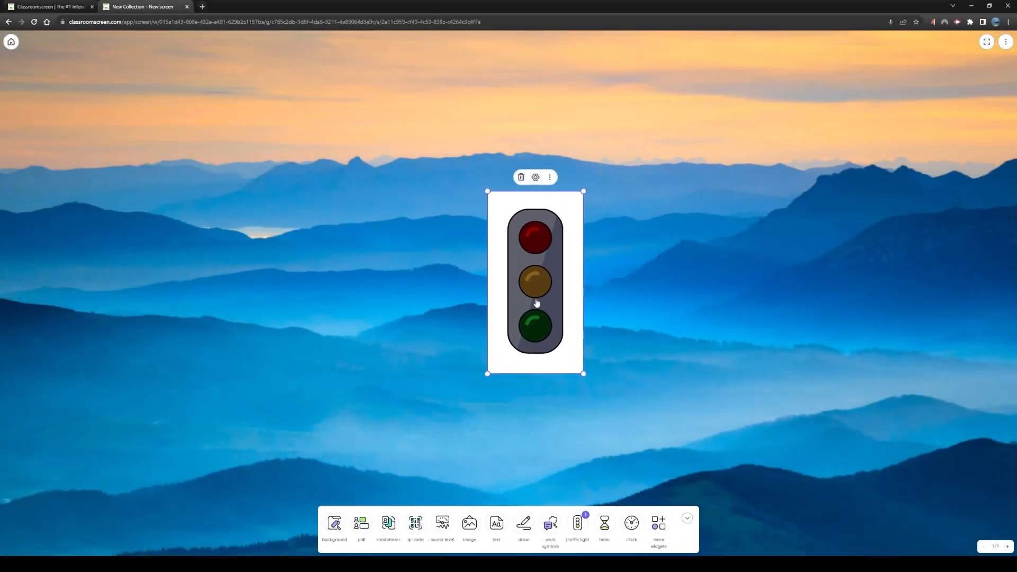
click(536, 245)
click(533, 289)
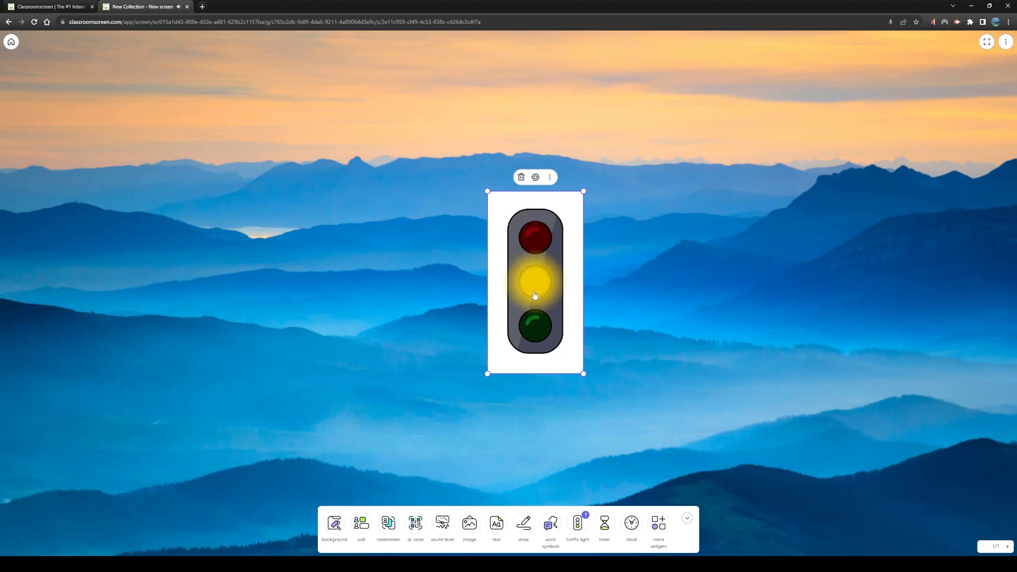
click(536, 334)
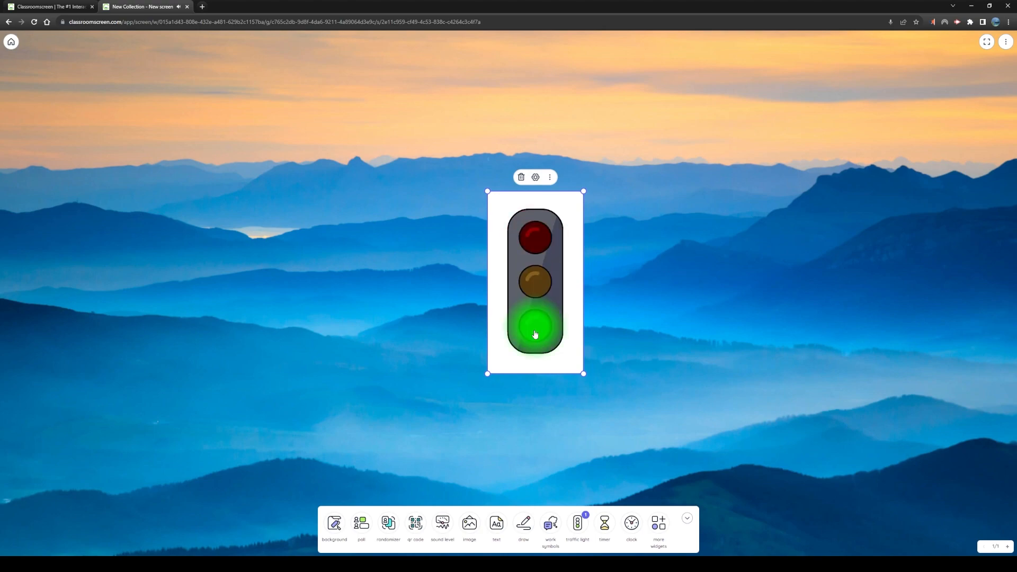
Apply the transparent color theme with white accents to the traffic light widget
click(536, 178)
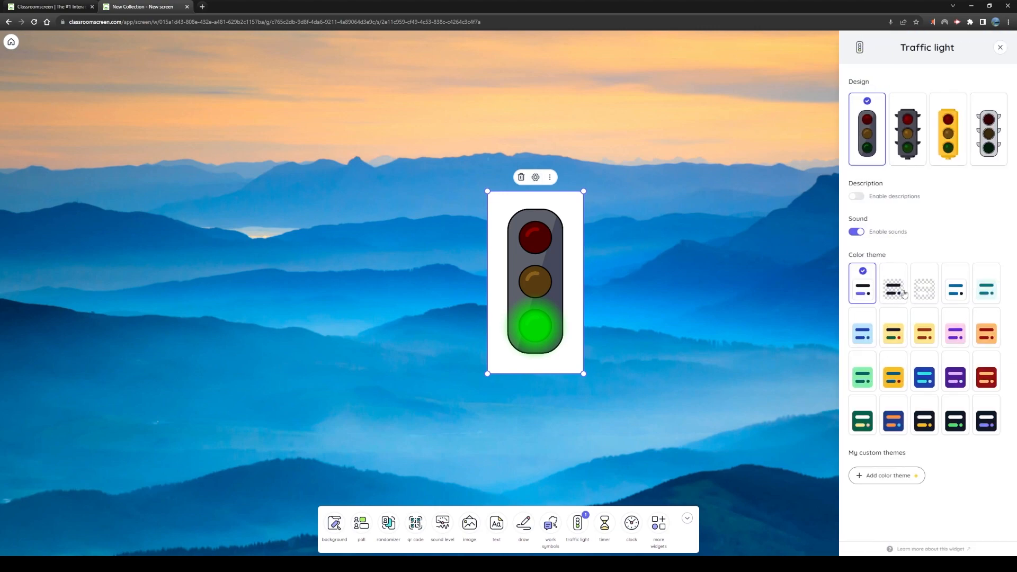
click(924, 291)
click(814, 318)
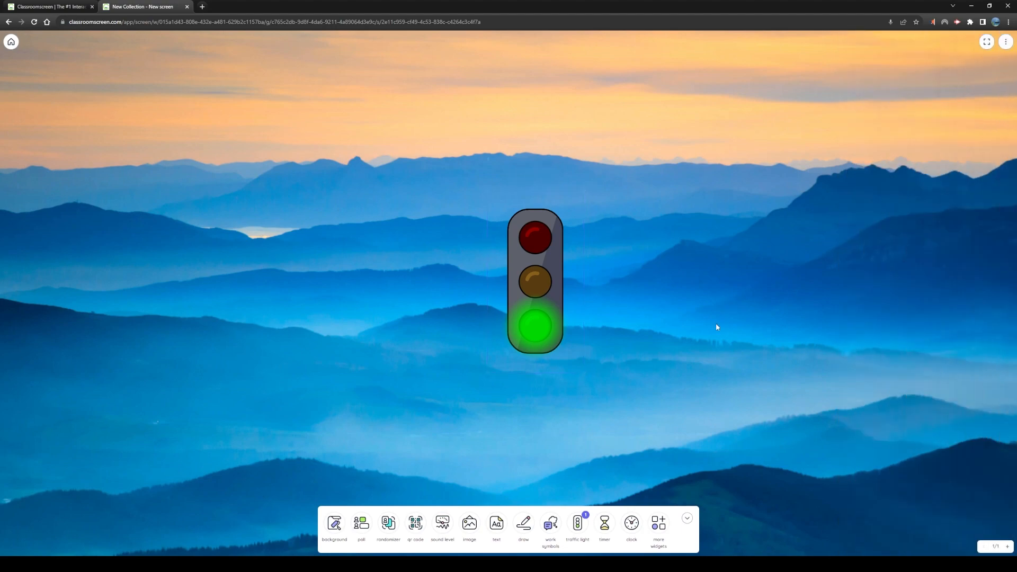
Cycle the transparent traffic light through yellow, red, yellow and green
click(535, 280)
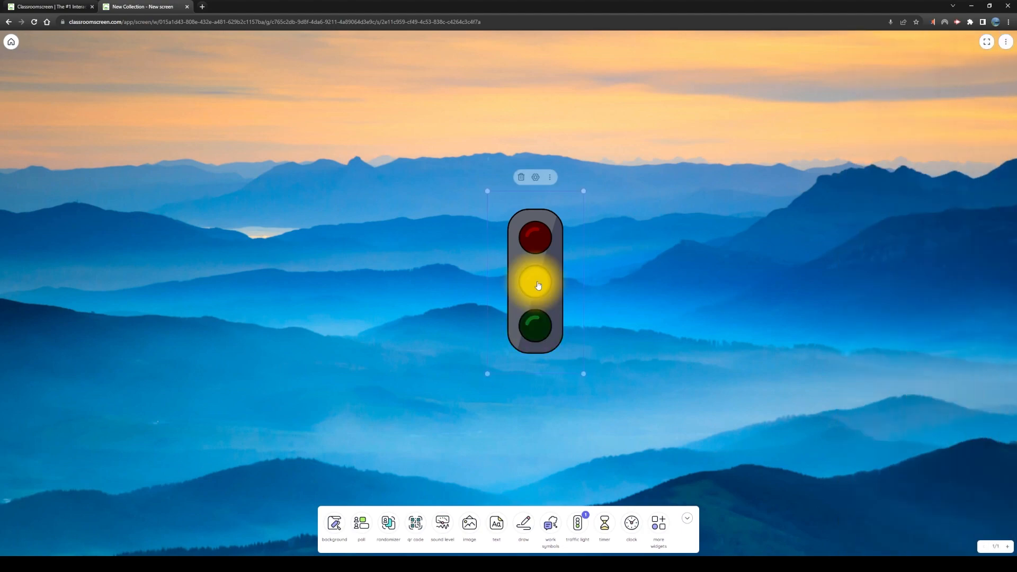
click(537, 240)
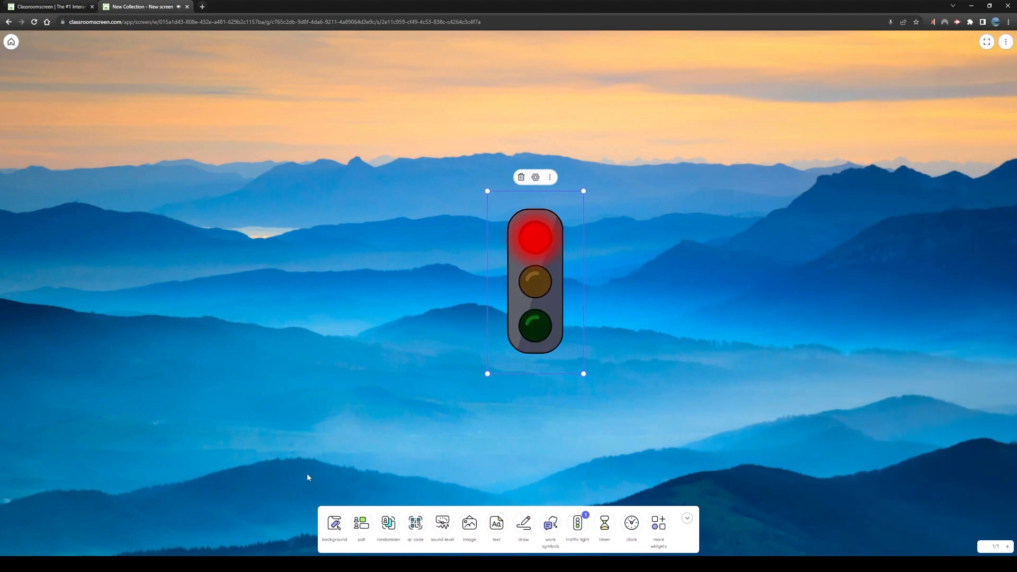
click(535, 283)
click(535, 328)
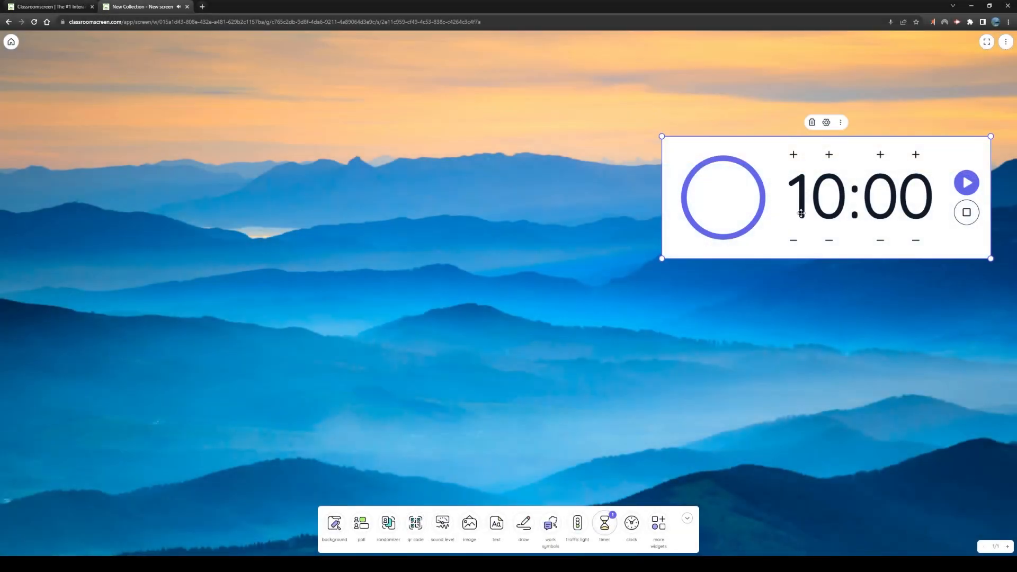
Place the 10-minute timer widget in the board's upper-right corner and start its countdown
drag(765, 244, 765, 171)
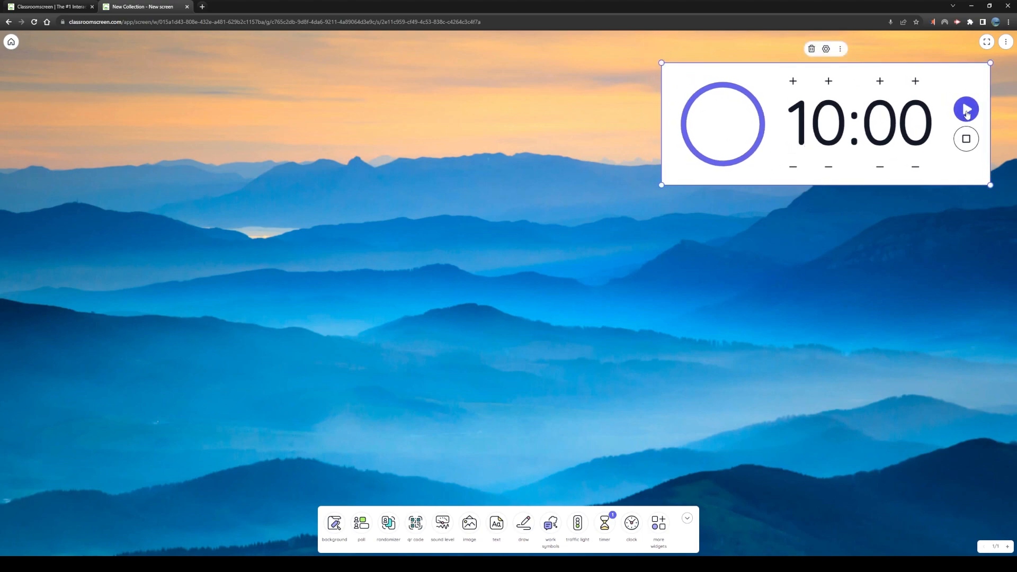
click(967, 111)
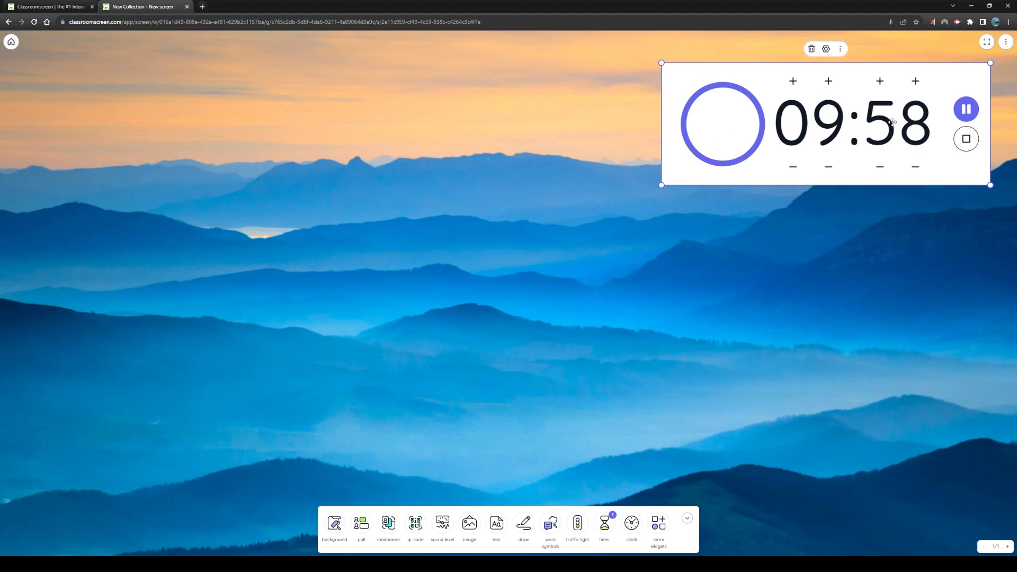
Apply the black color theme with yellow accents to the timer and move it to the board's upper-left corner
click(827, 49)
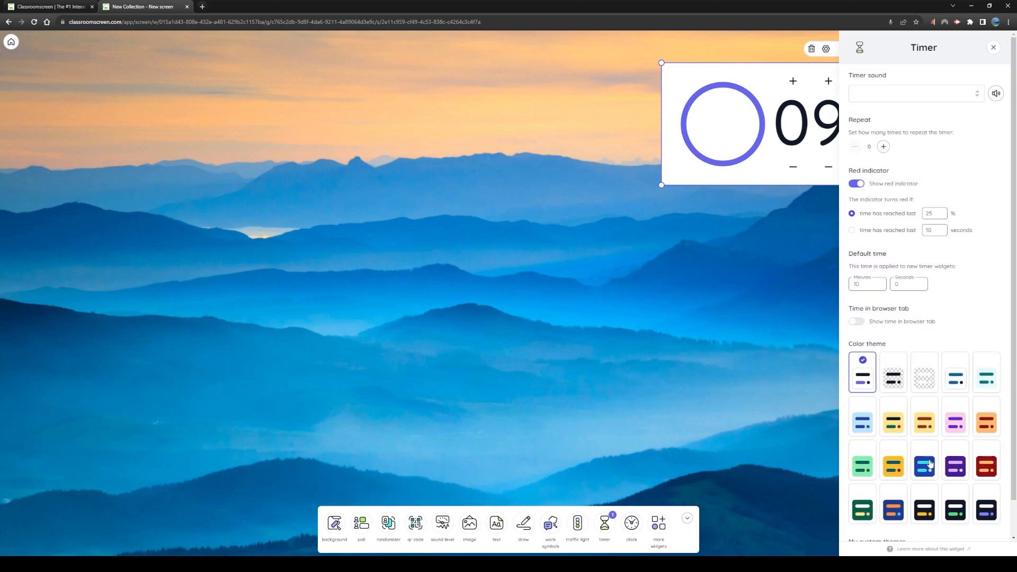
click(933, 513)
click(720, 259)
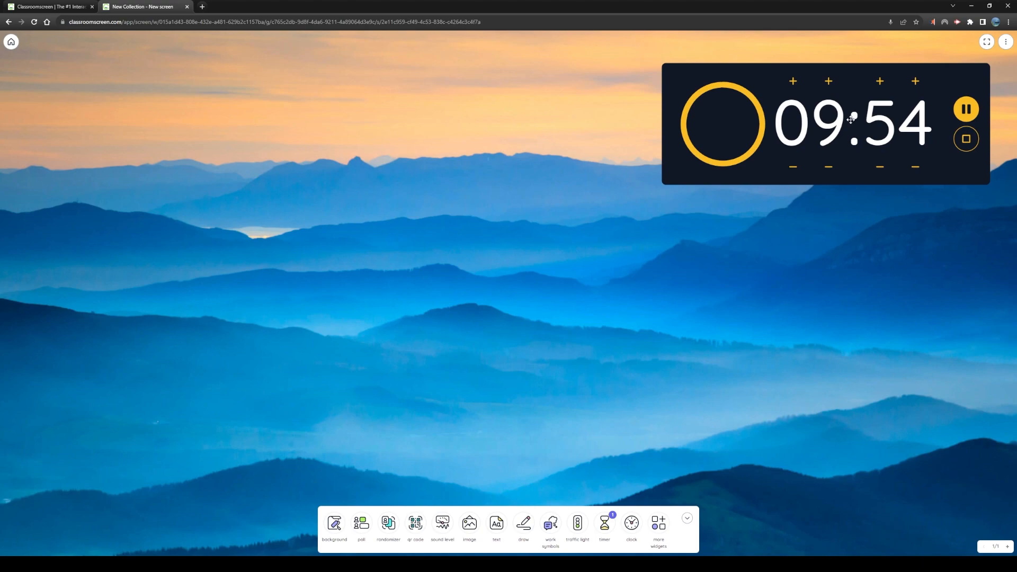
drag(712, 72, 62, 56)
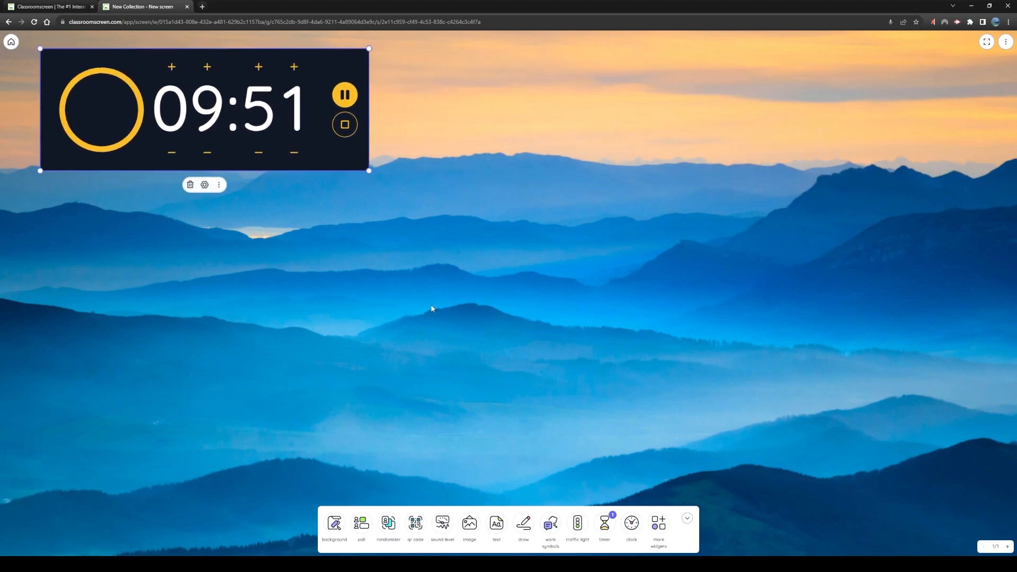
Add a clock widget directly beside the timer and set its time format to 24-hour clock
click(632, 523)
drag(858, 244, 394, 224)
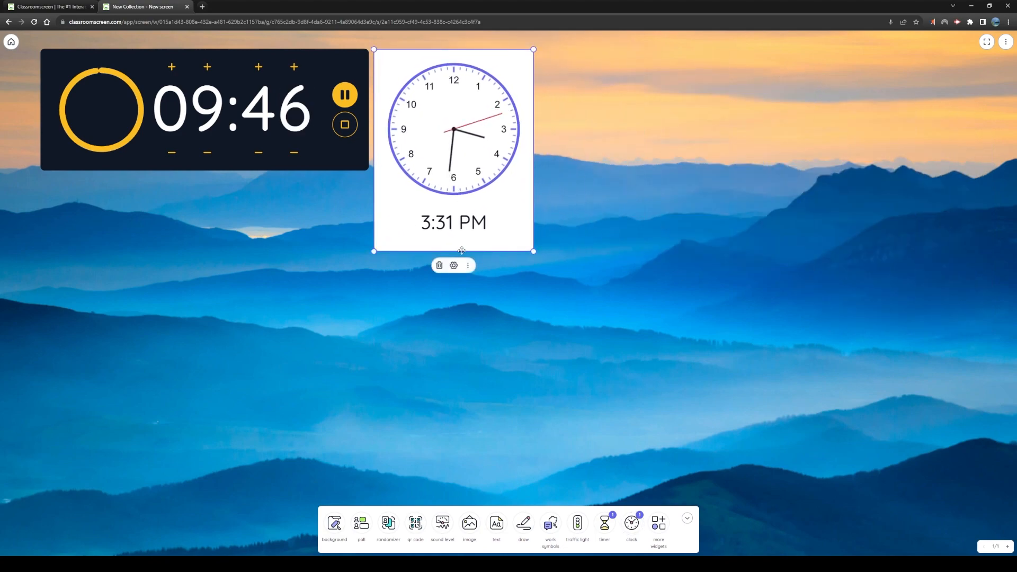
click(455, 266)
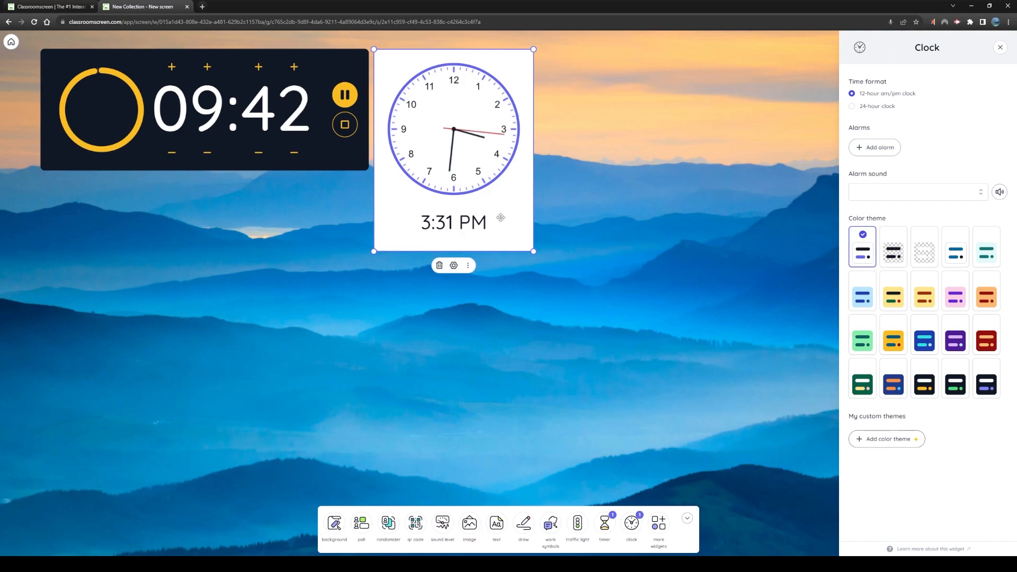
click(853, 107)
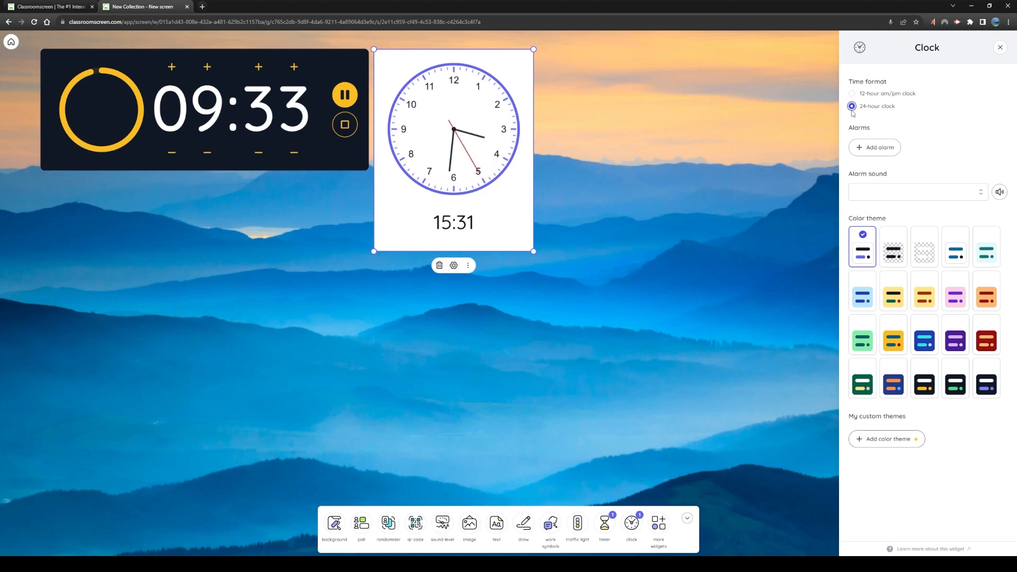
Add an alarm to the clock widget with the alarm time set to 15:32
click(882, 150)
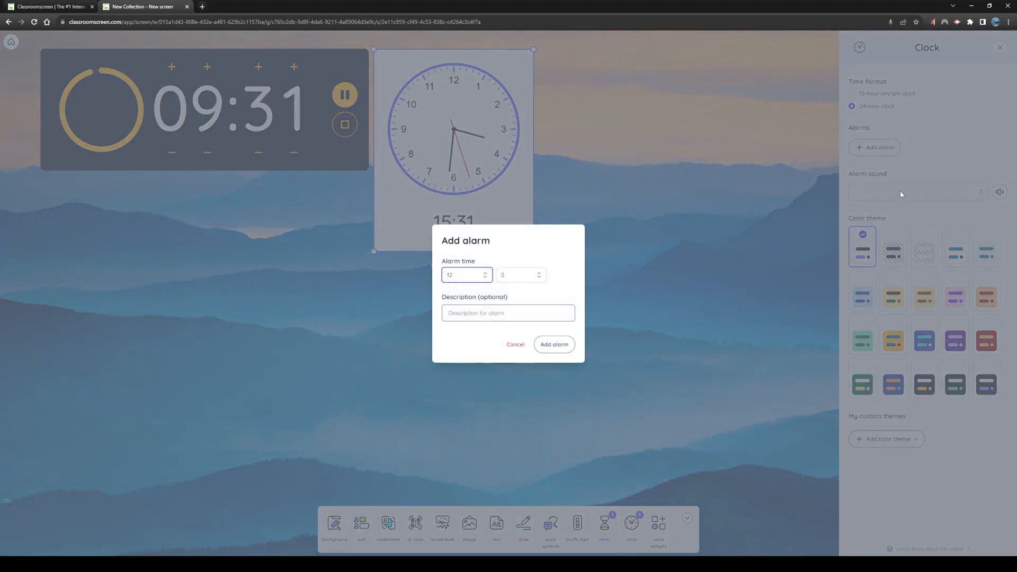
click(462, 275)
scroll(464, 334, down, 1)
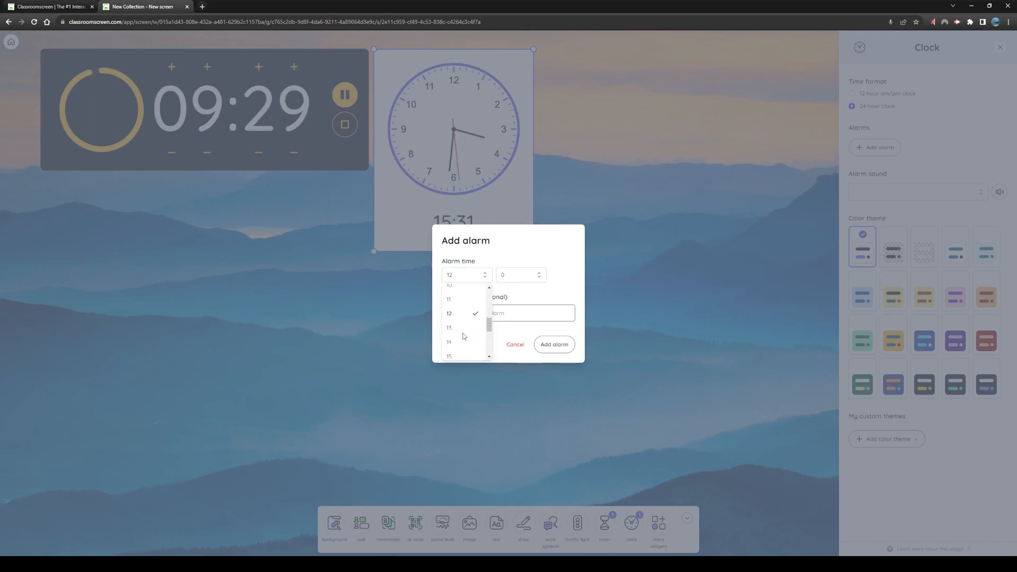
scroll(460, 304, up, 1)
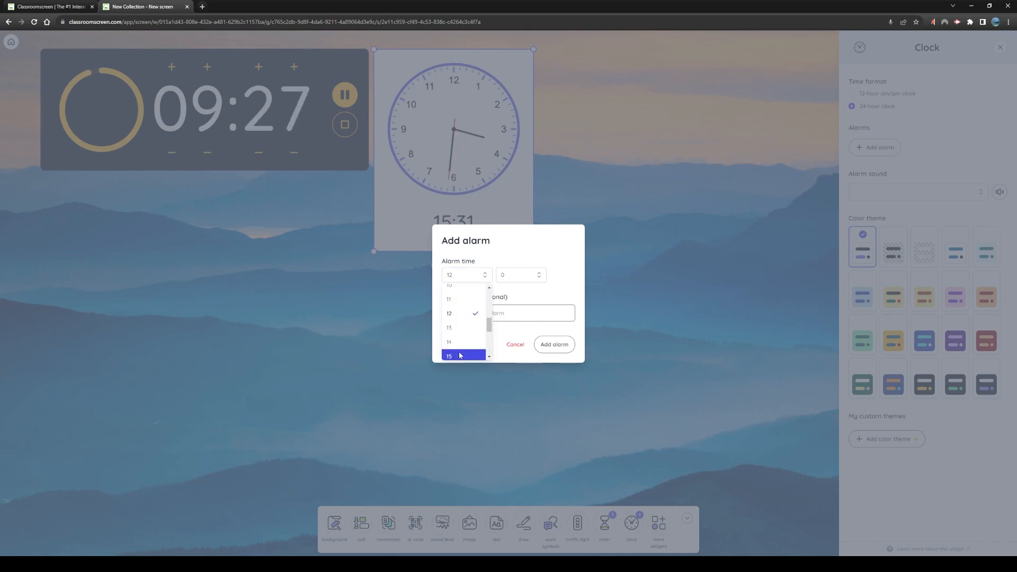
click(460, 355)
click(527, 278)
scroll(520, 323, down, 5)
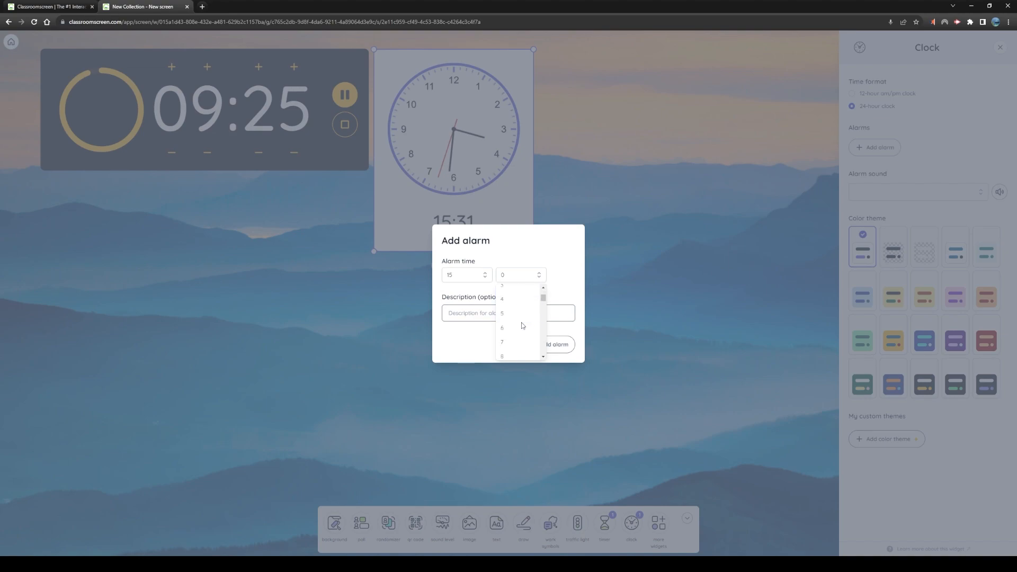
scroll(521, 321, down, 3)
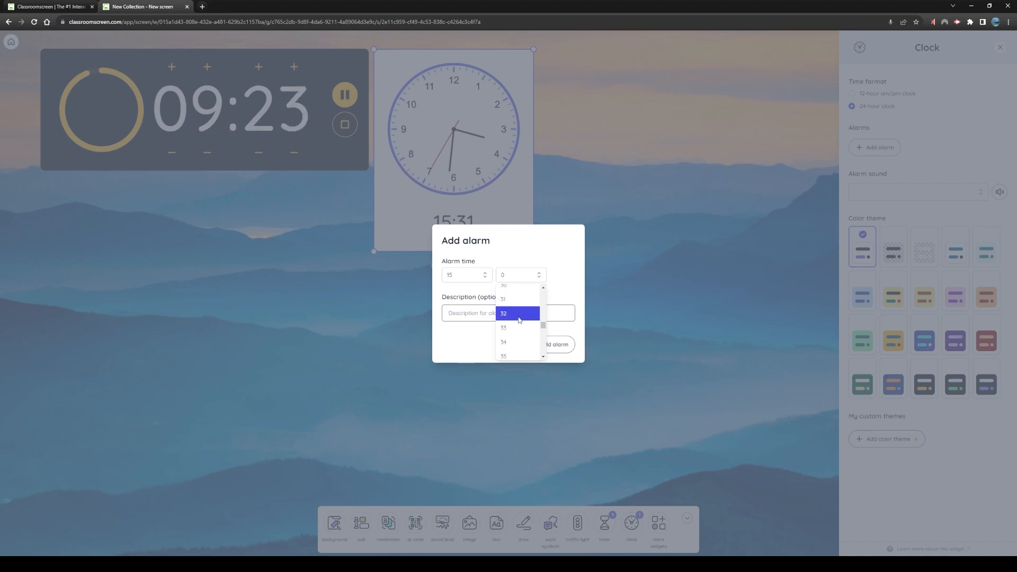
click(519, 319)
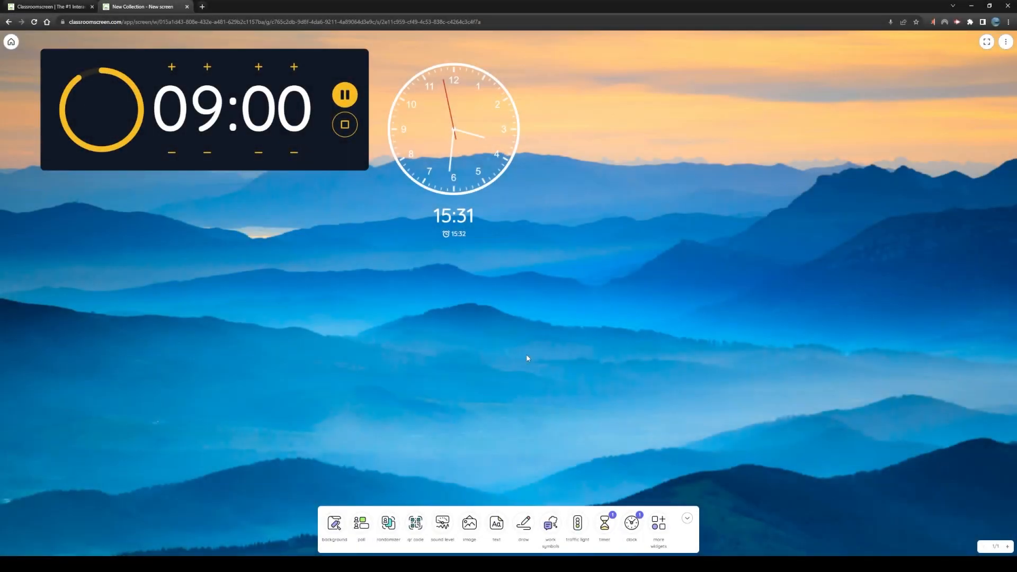
Set the clock widget's alarm sound to Keyboard tune and play a preview of it
click(465, 158)
click(454, 266)
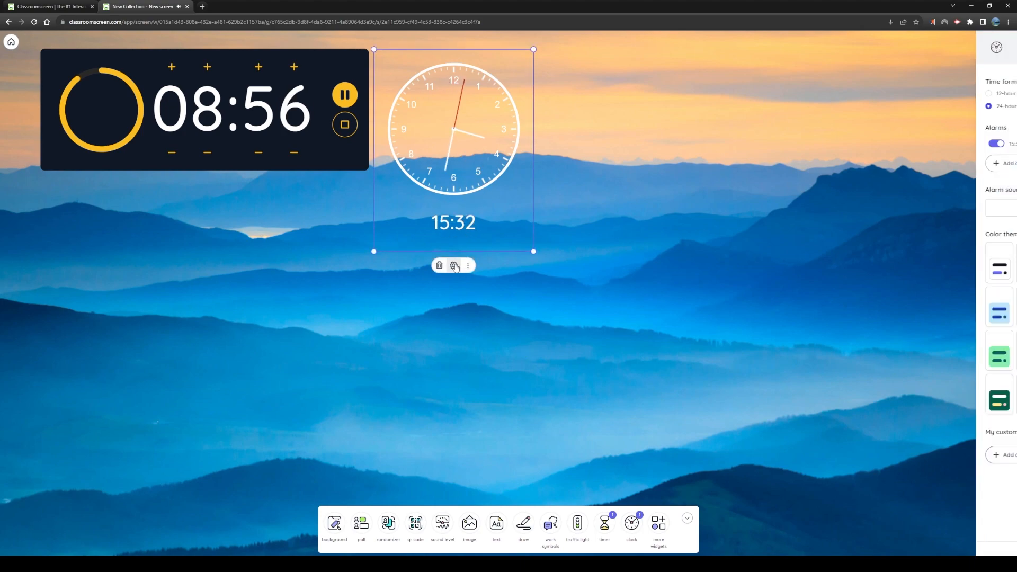
click(926, 210)
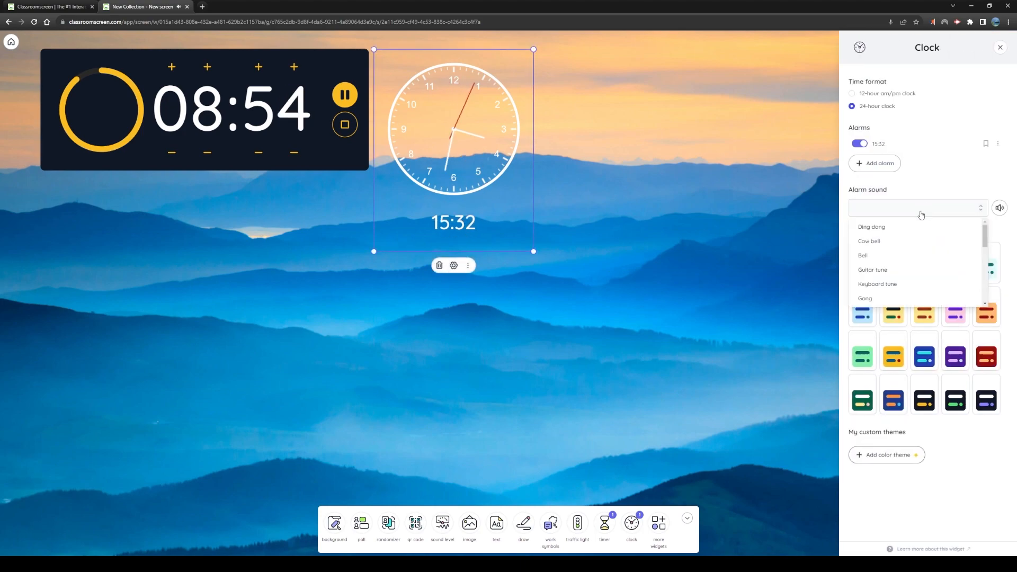
click(899, 284)
click(1000, 209)
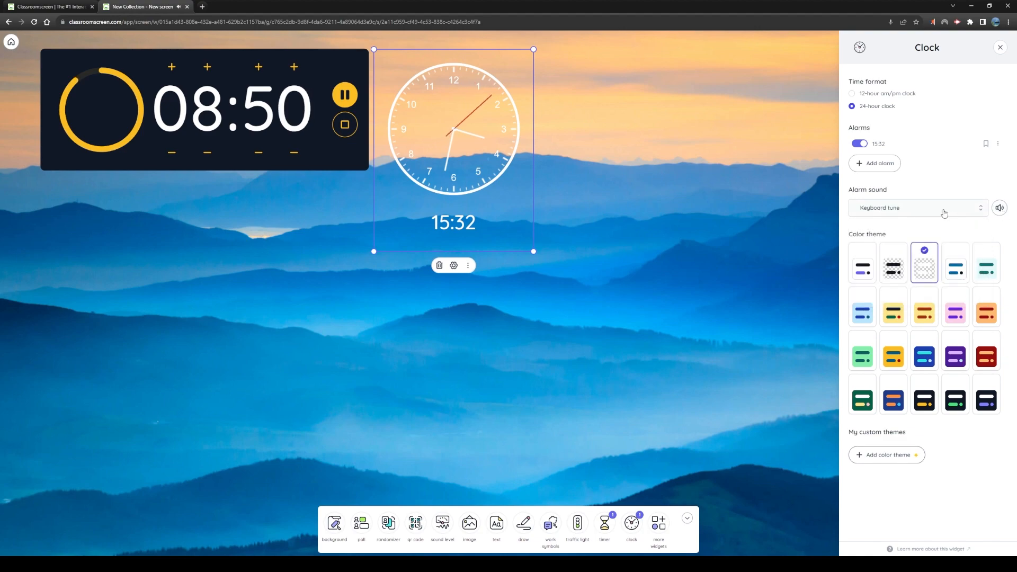
Add a timetable widget to the board and create three activities in its timed schedule
click(586, 243)
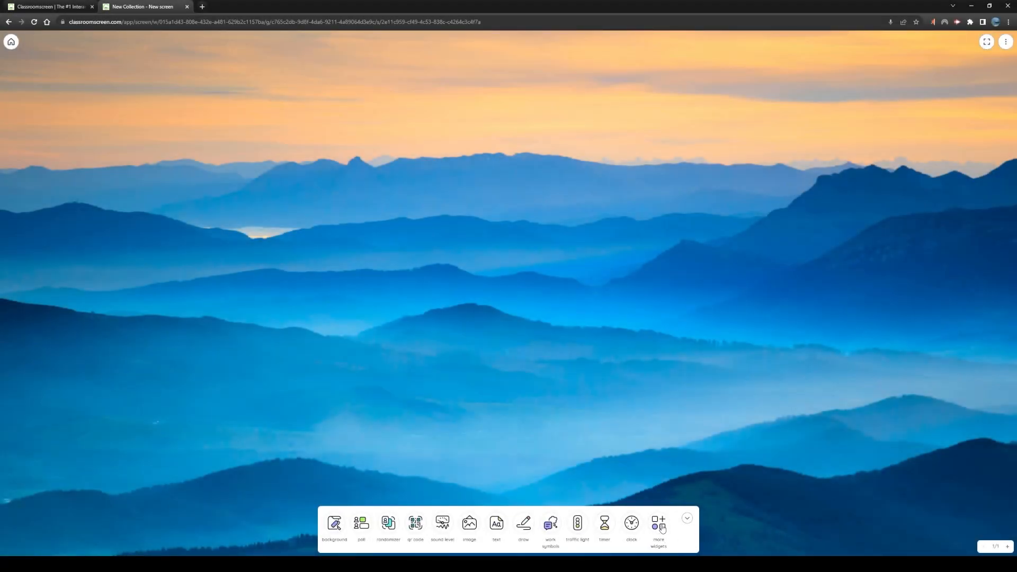
click(661, 526)
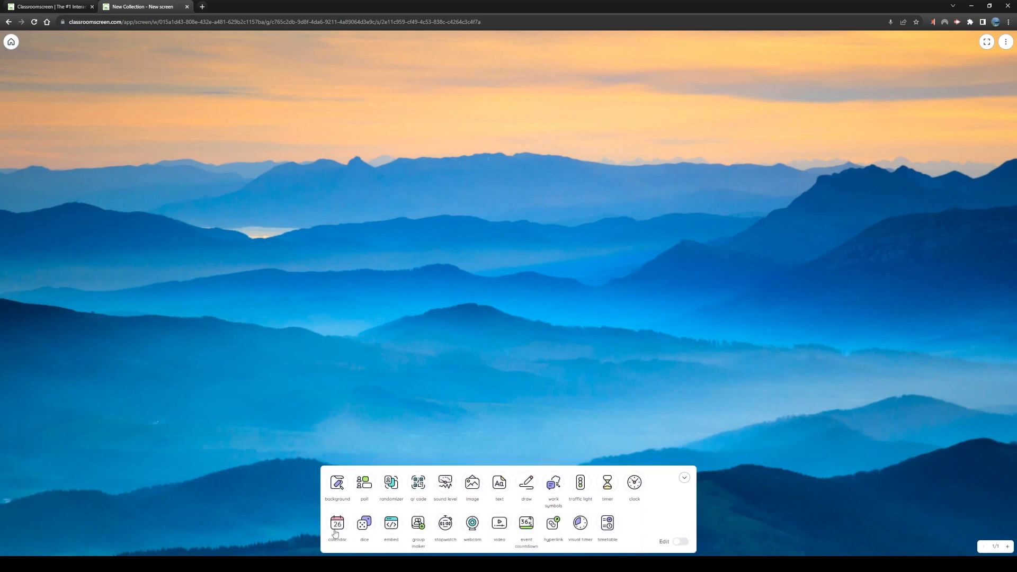
click(609, 526)
click(411, 229)
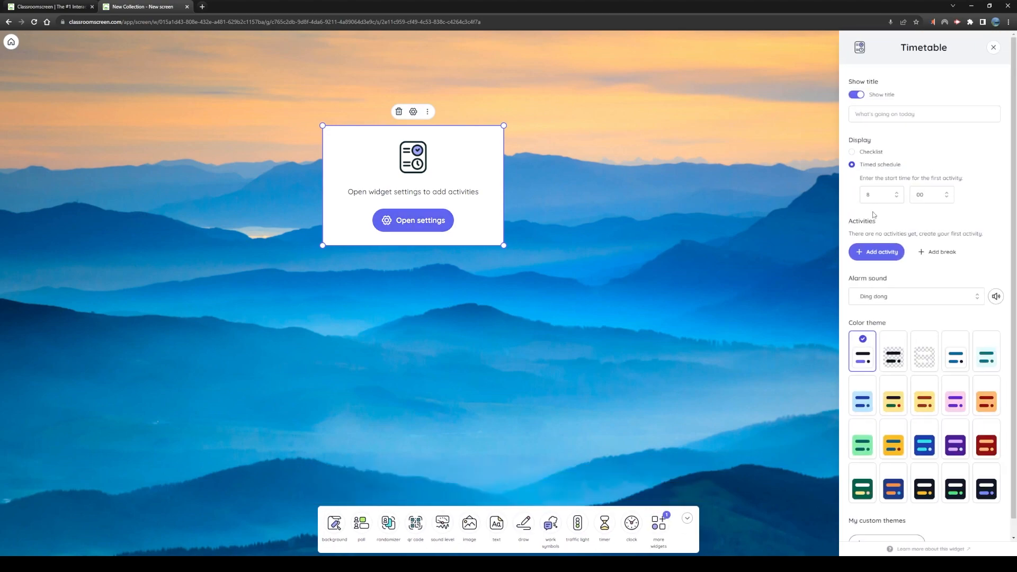
click(880, 252)
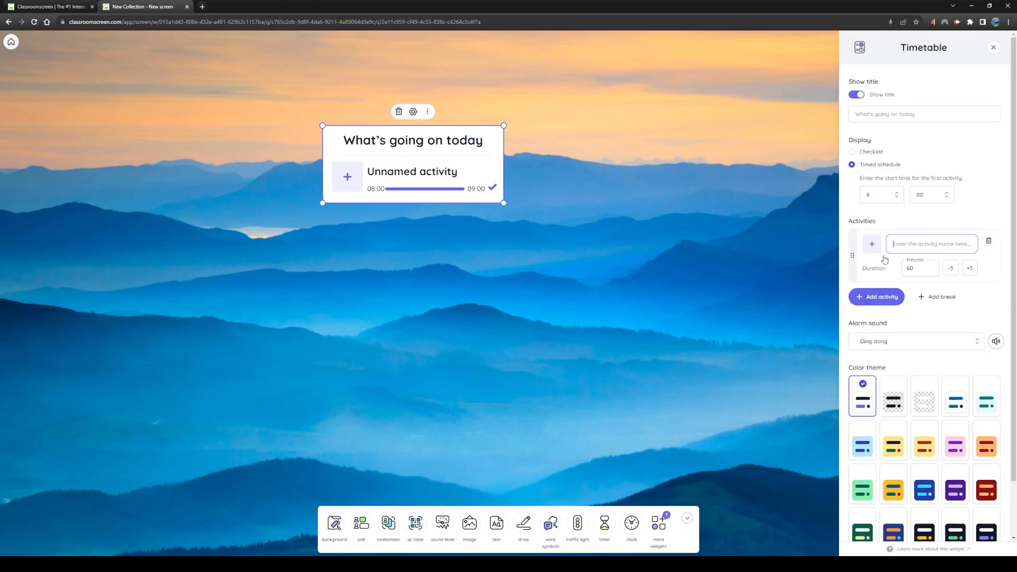
click(880, 294)
click(880, 356)
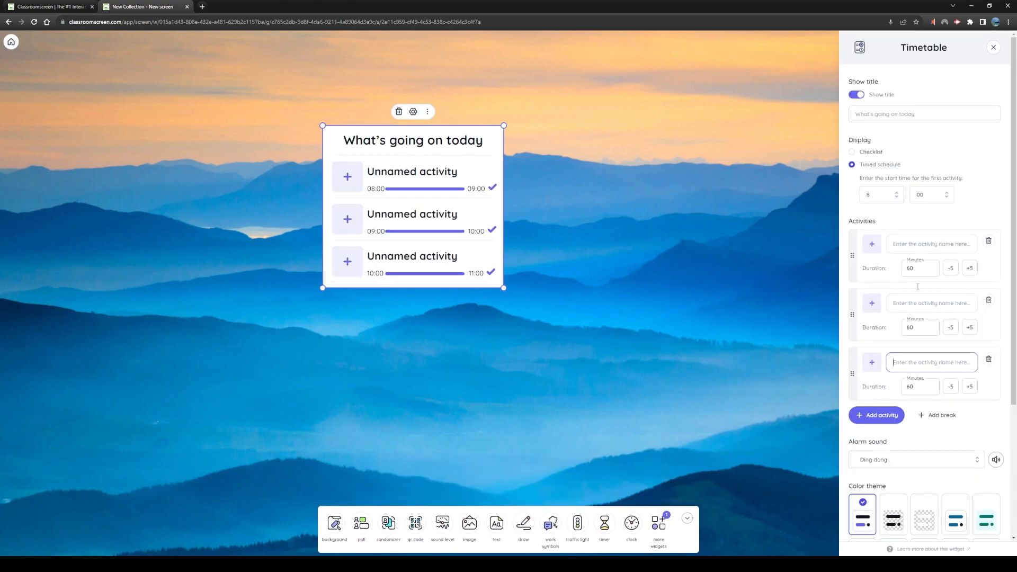
Name the three timetable activities Math Test, Physics Test and Geography Test, in that order
click(943, 243)
text(Math Test)
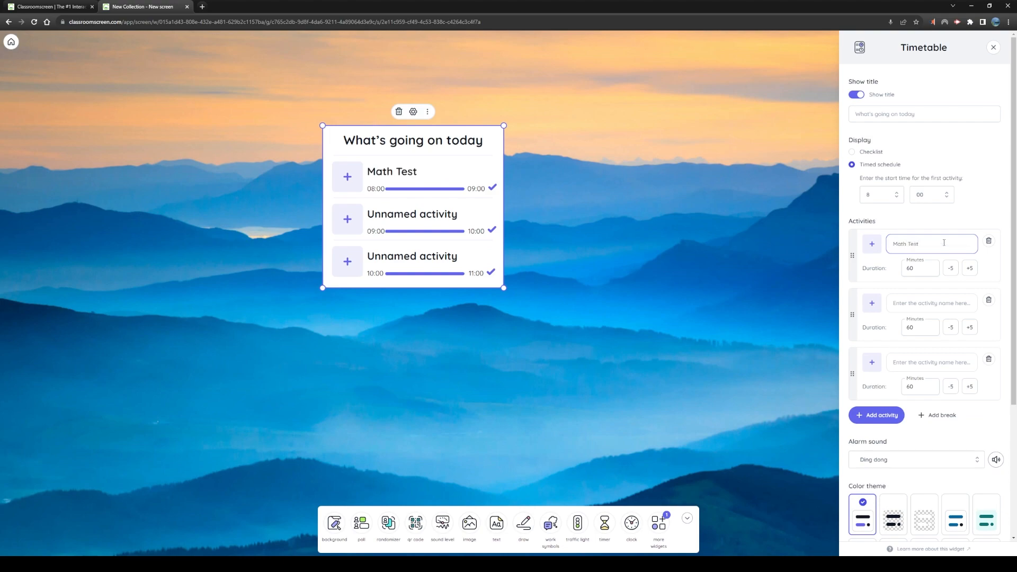
click(907, 309)
text(Ph)
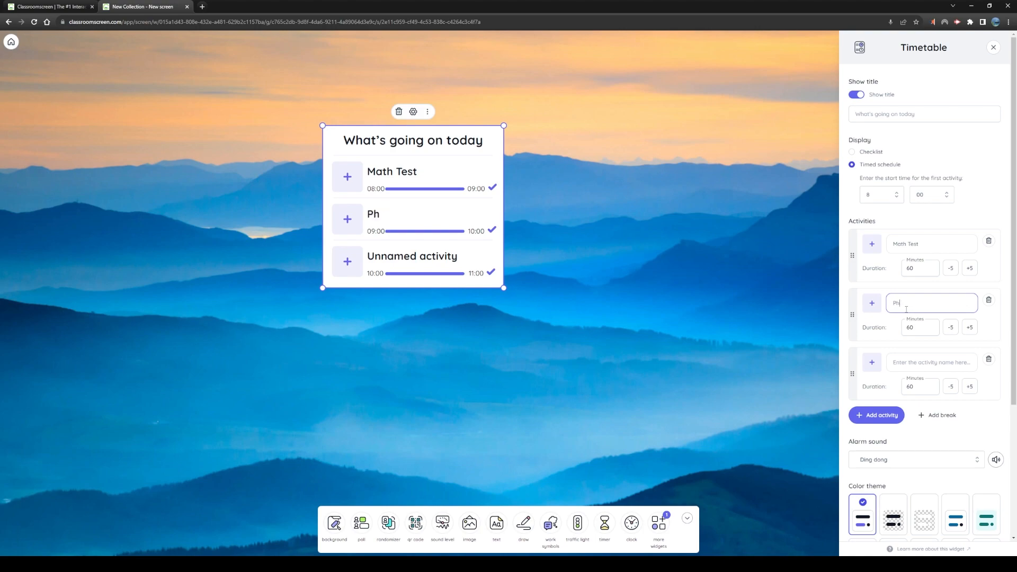
text(ysics Test)
click(925, 359)
text(G)
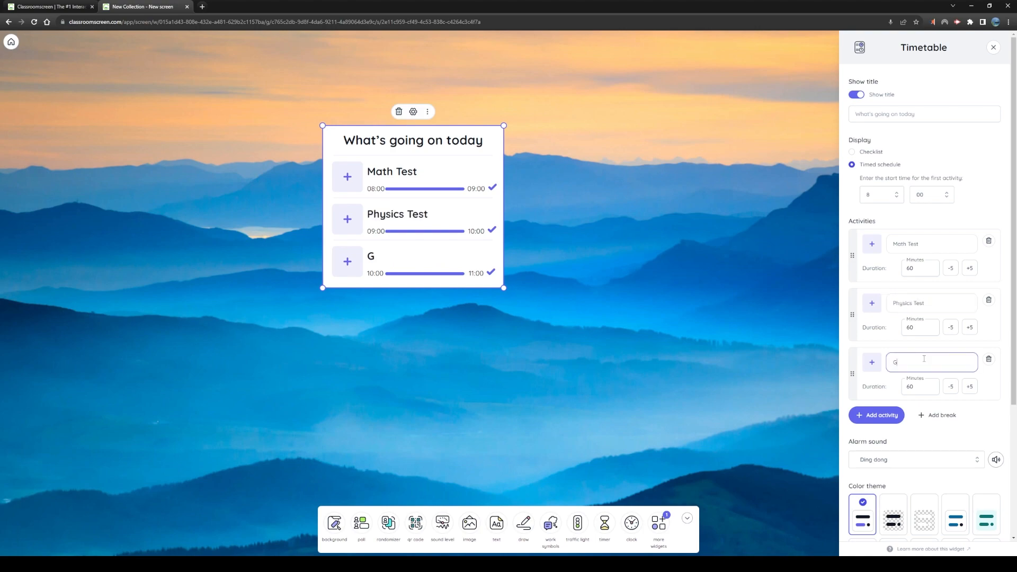
text(eopraphy Test)
Add two 30-minute breaks to the timetable, placing one after Math Test and the other after Physics Test
click(938, 415)
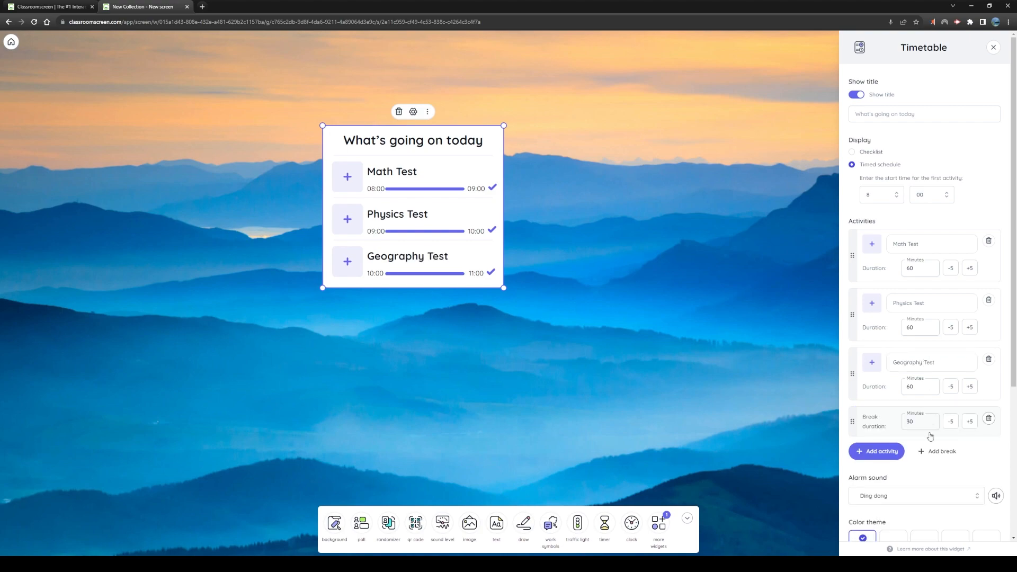
click(938, 451)
drag(862, 424, 853, 295)
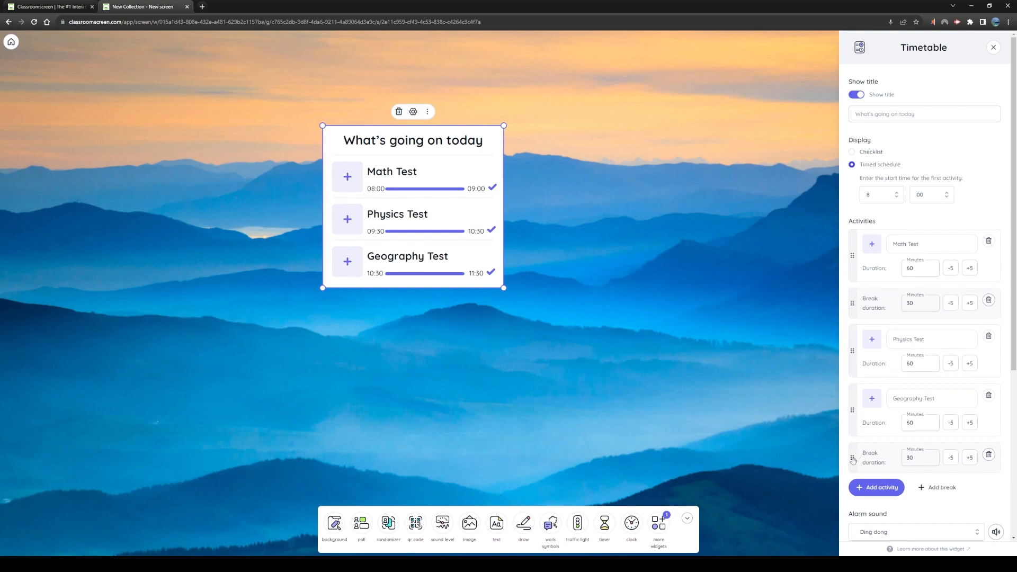
drag(852, 459, 853, 394)
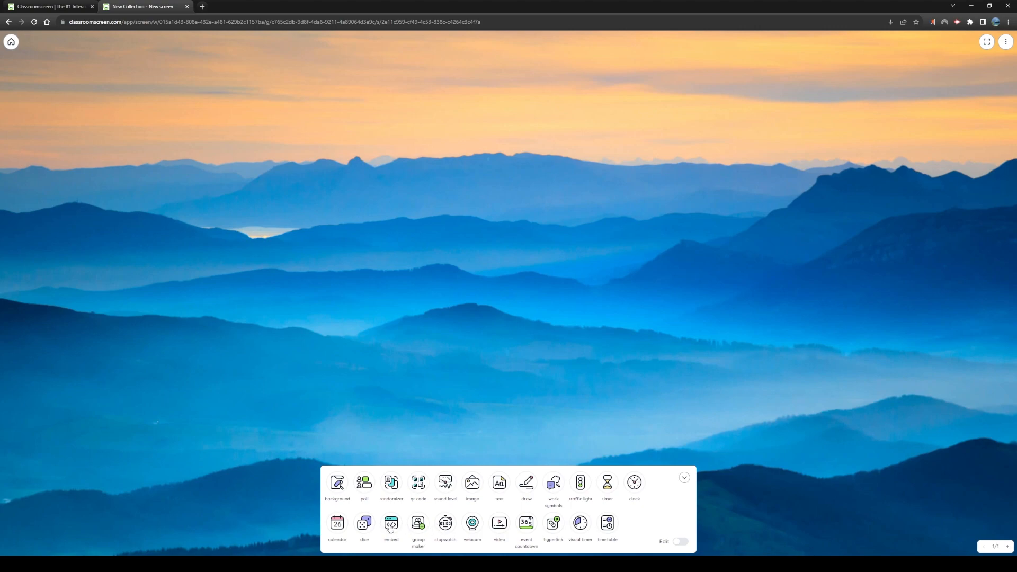
Try out a dice widget with one roll and remove it from the board
click(363, 524)
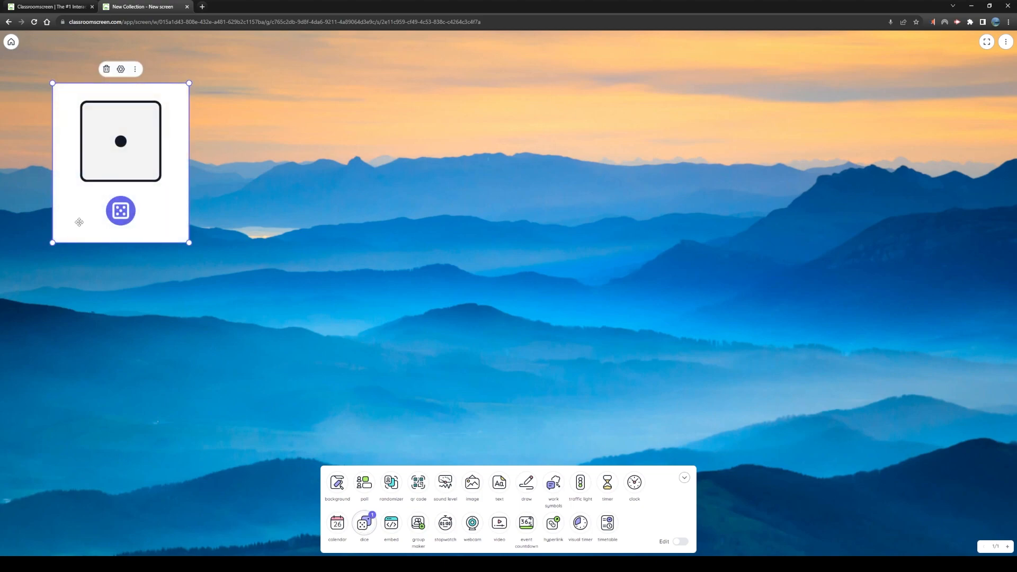
click(122, 212)
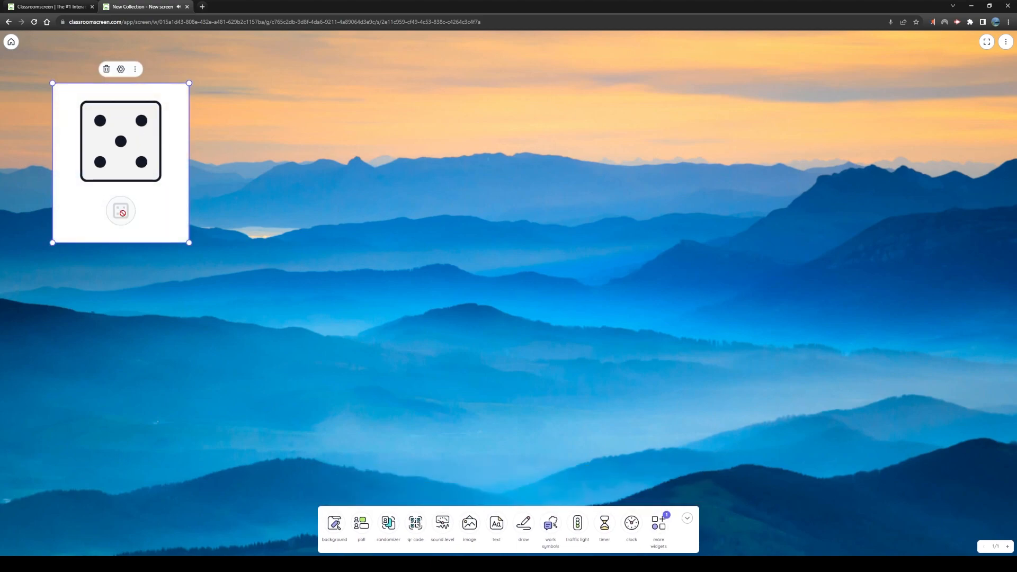
key(Delete)
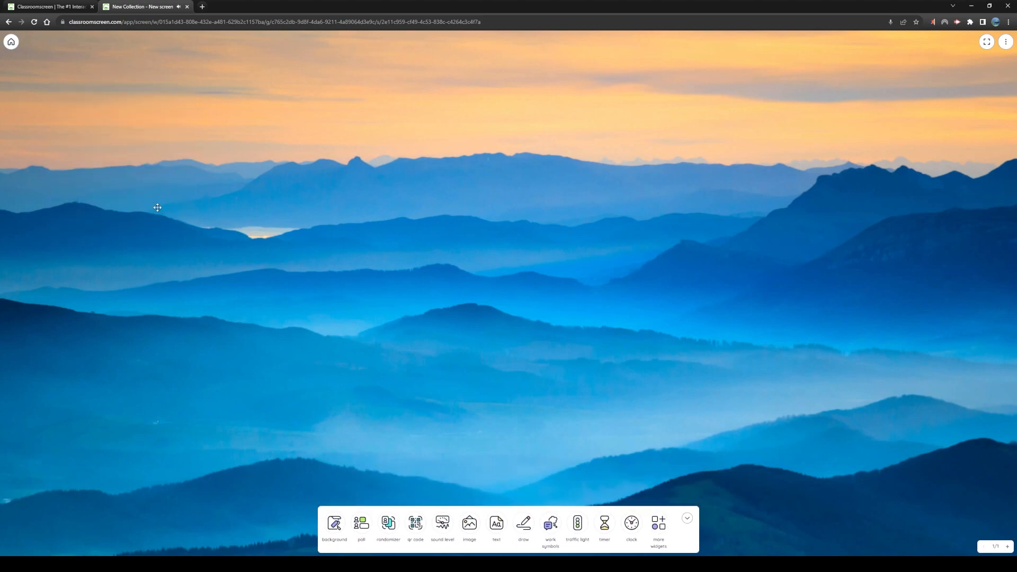
Add a visual timer widget to the board and start its 10-minute countdown
click(659, 523)
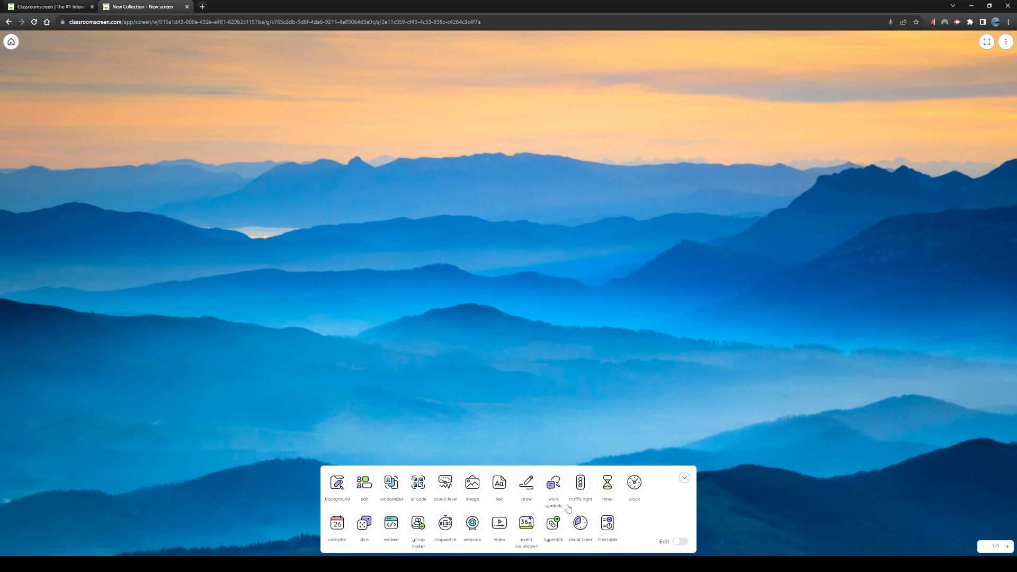
click(581, 523)
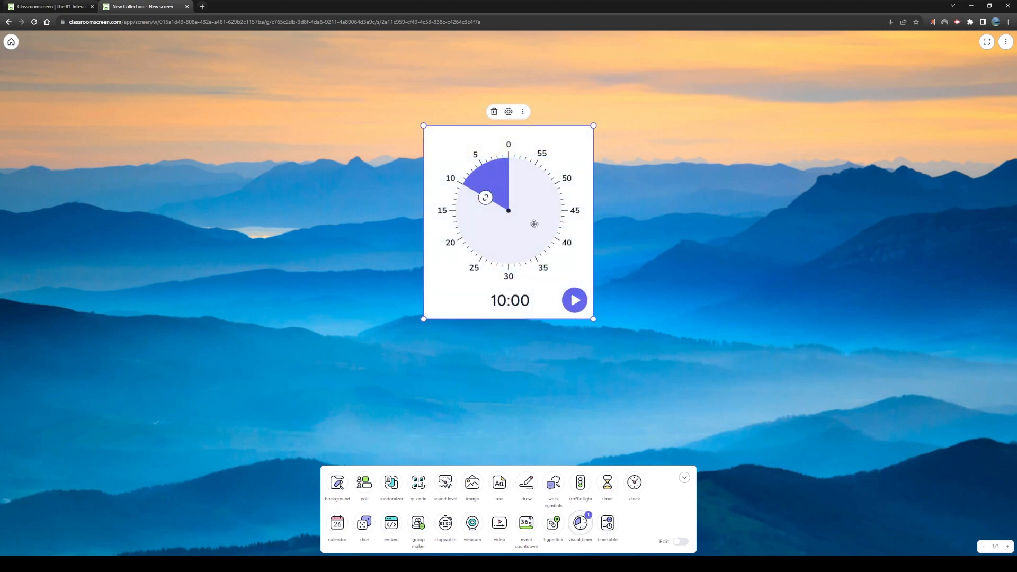
click(574, 300)
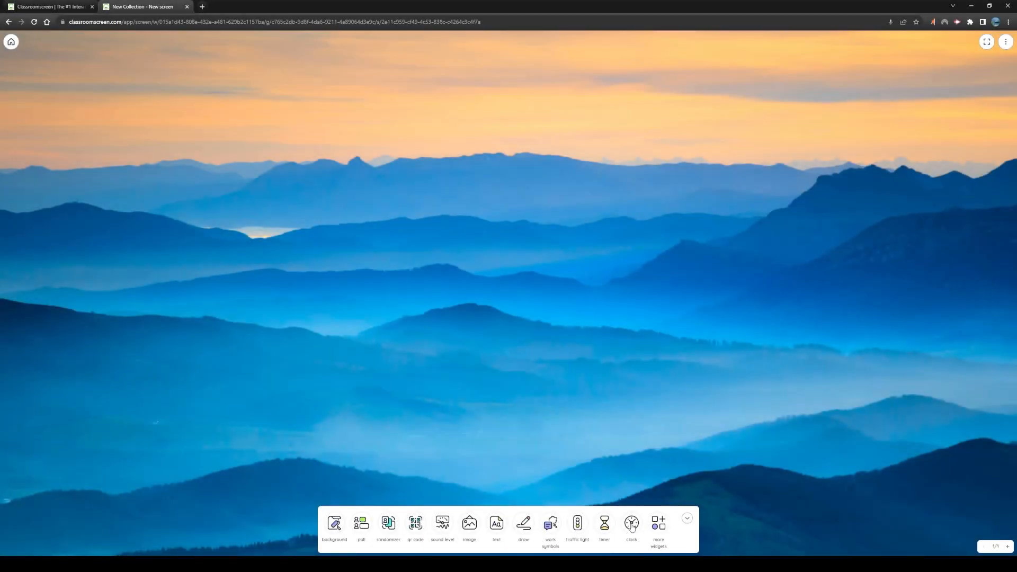
Add a clock widget in the board's upper-right corner and apply the black color theme with purple accents
click(632, 526)
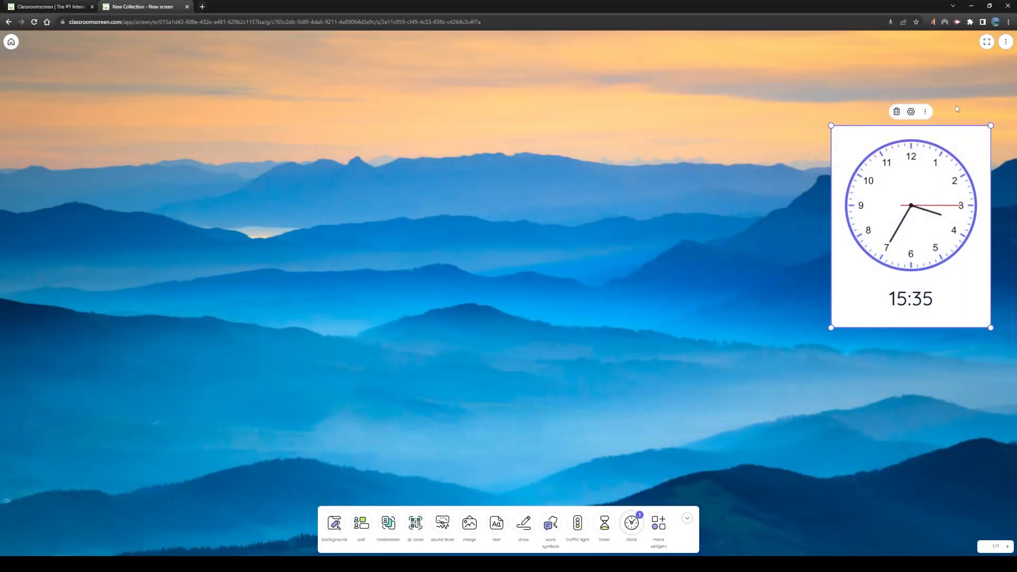
drag(924, 238, 937, 180)
click(923, 53)
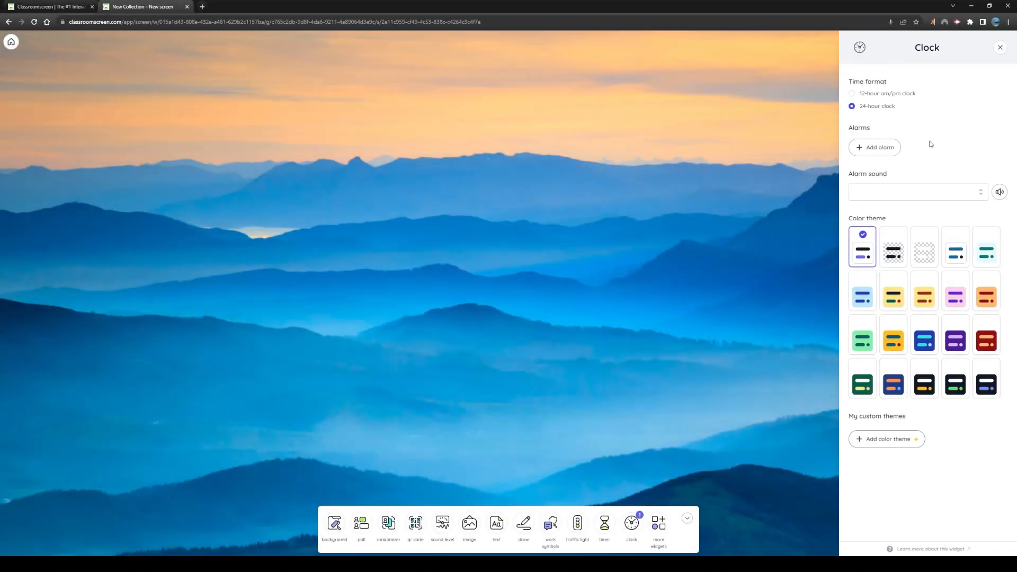
click(996, 379)
click(645, 484)
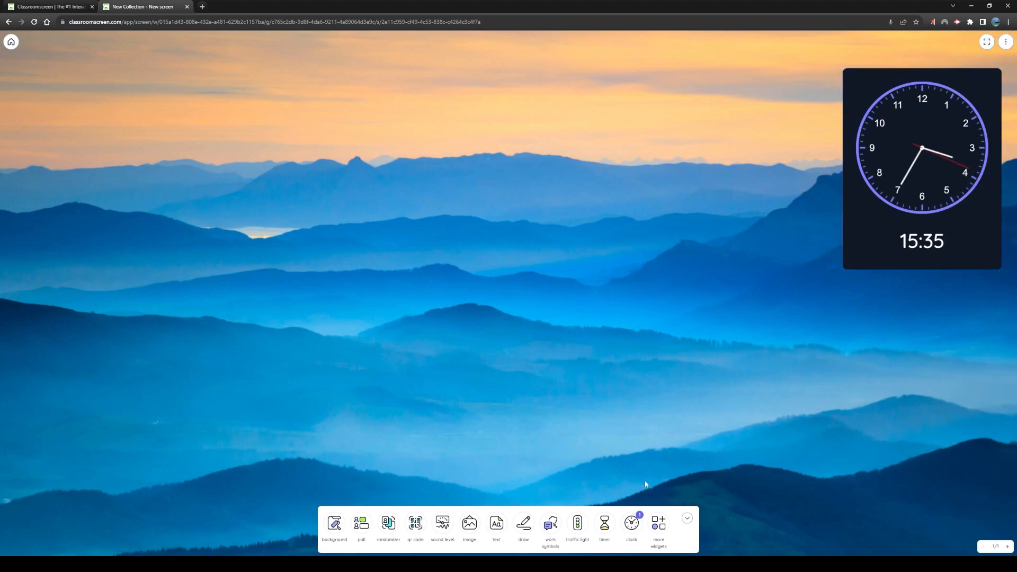
Add a sound level widget directly beside the clock and apply the black color theme with green accents
click(442, 525)
drag(162, 88, 806, 83)
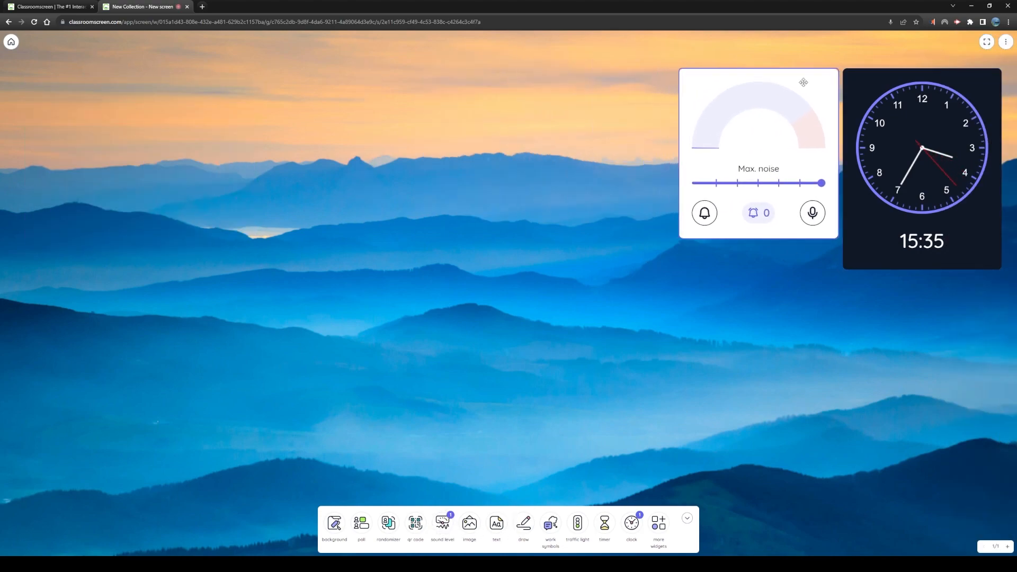
click(760, 55)
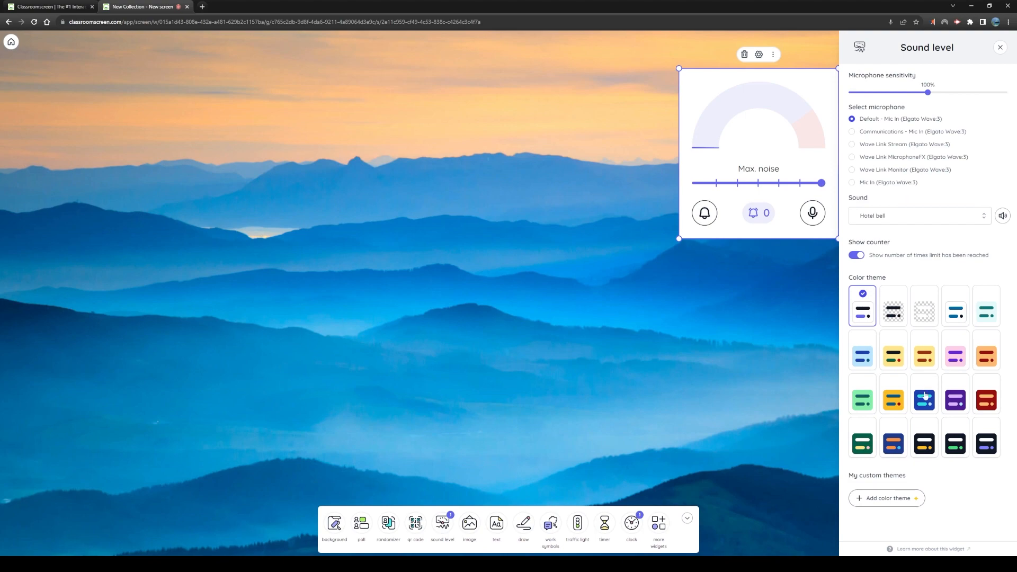
click(955, 437)
click(813, 387)
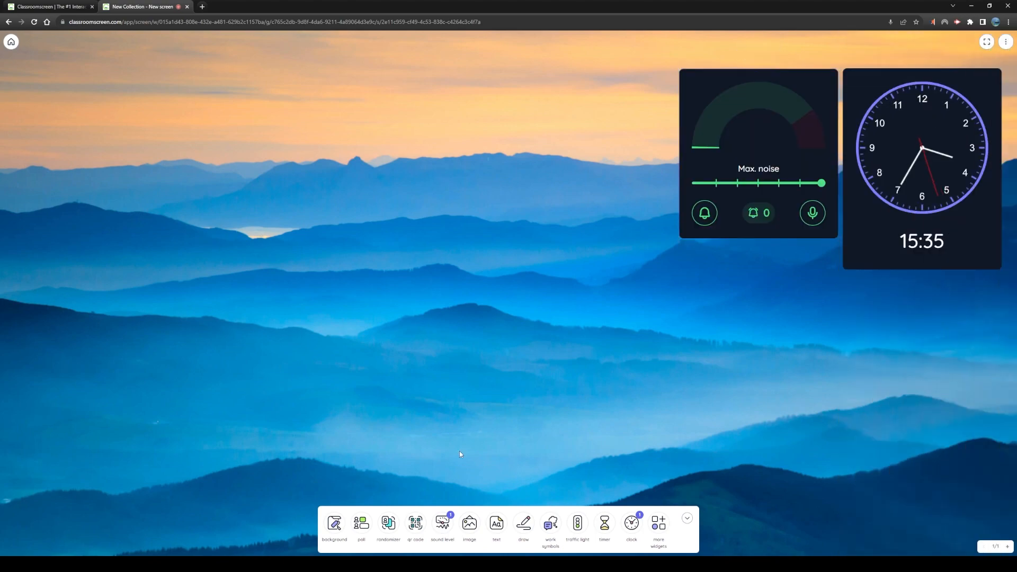
Add a smiley poll asking "What do you think of today's lesson?", shrink it and place it beside the sound level widget
click(362, 525)
click(505, 255)
drag(553, 168, 508, 101)
drag(675, 283, 620, 233)
drag(540, 140, 595, 140)
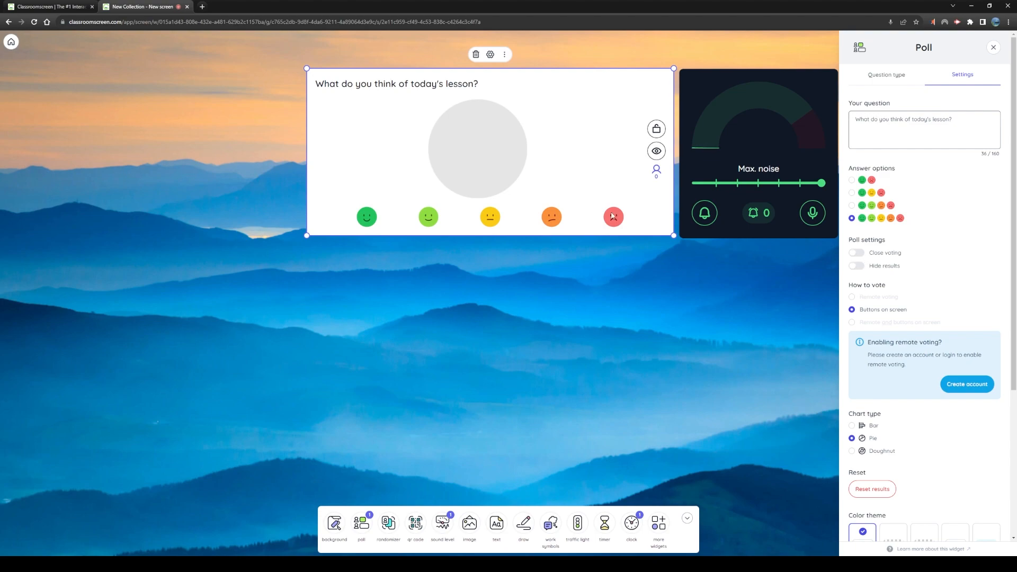
Cast one vote in the poll for each of the orange, light green, dark green and yellow smileys
click(551, 216)
click(429, 217)
click(367, 217)
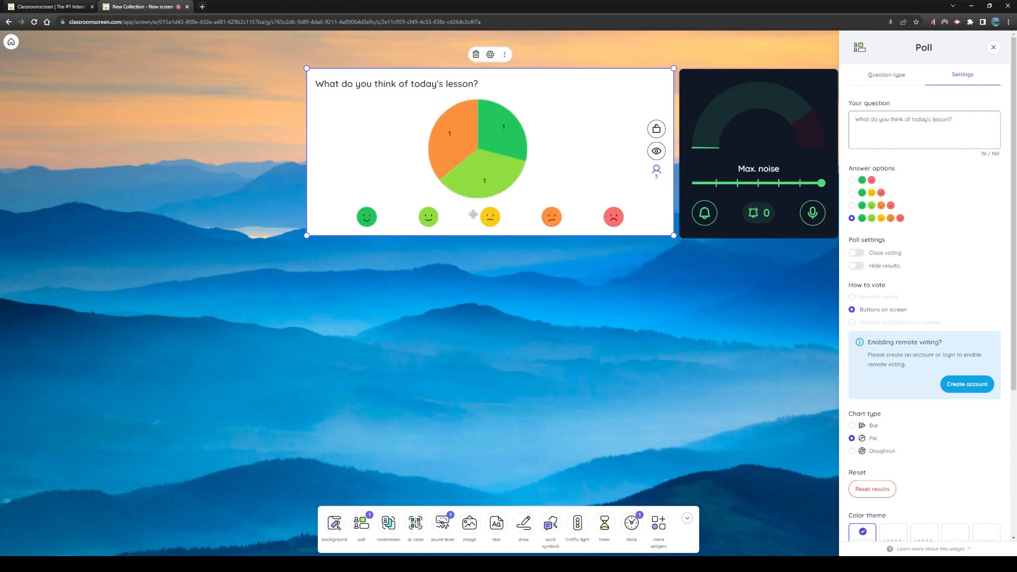
click(487, 217)
Apply the dark blue color theme with orange text to the poll and close its settings
scroll(941, 451, down, 4)
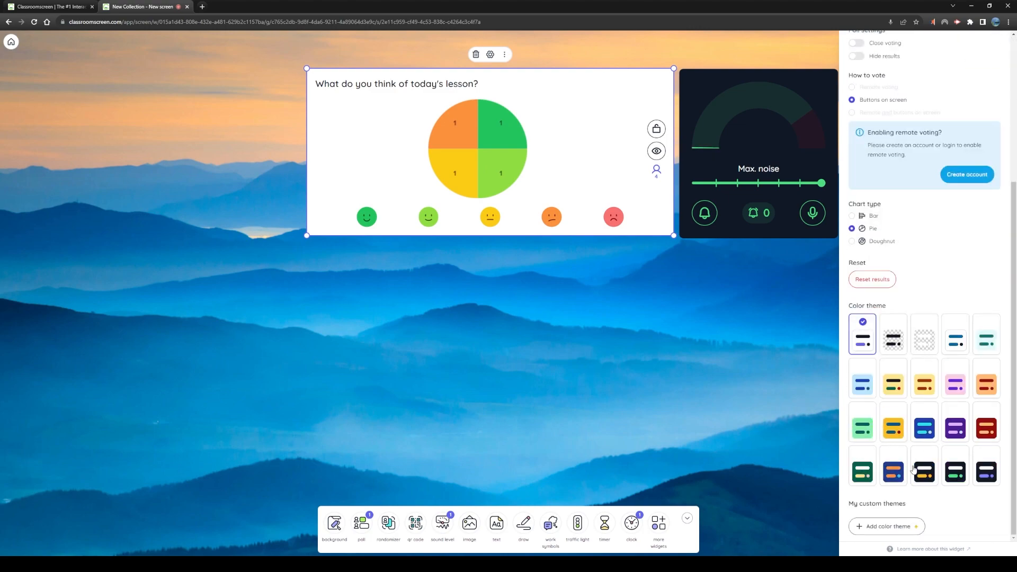
click(895, 473)
click(782, 428)
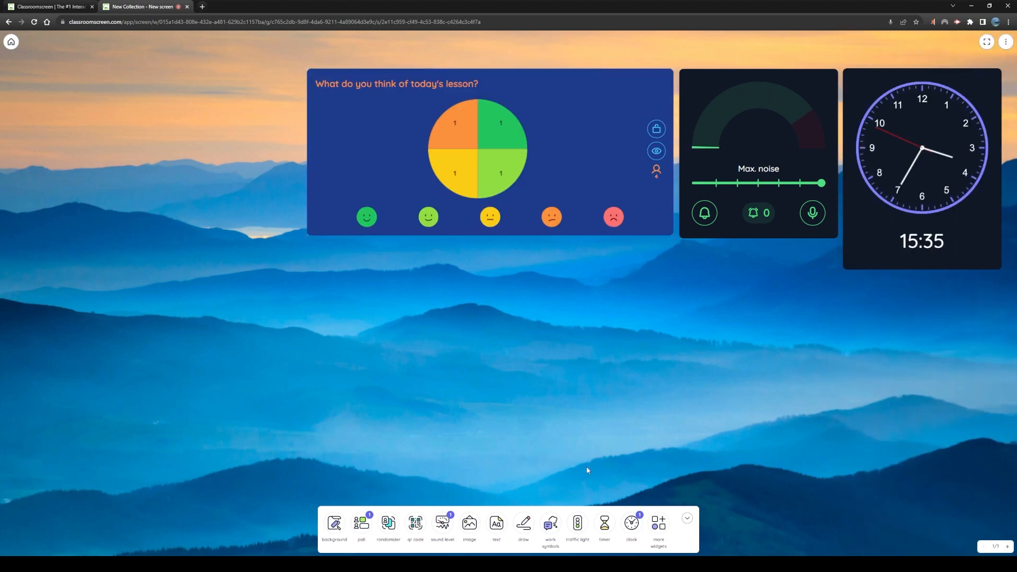
Add a work symbols widget directly below the sound level widget and shrink it to fit there
click(550, 523)
drag(576, 348, 762, 310)
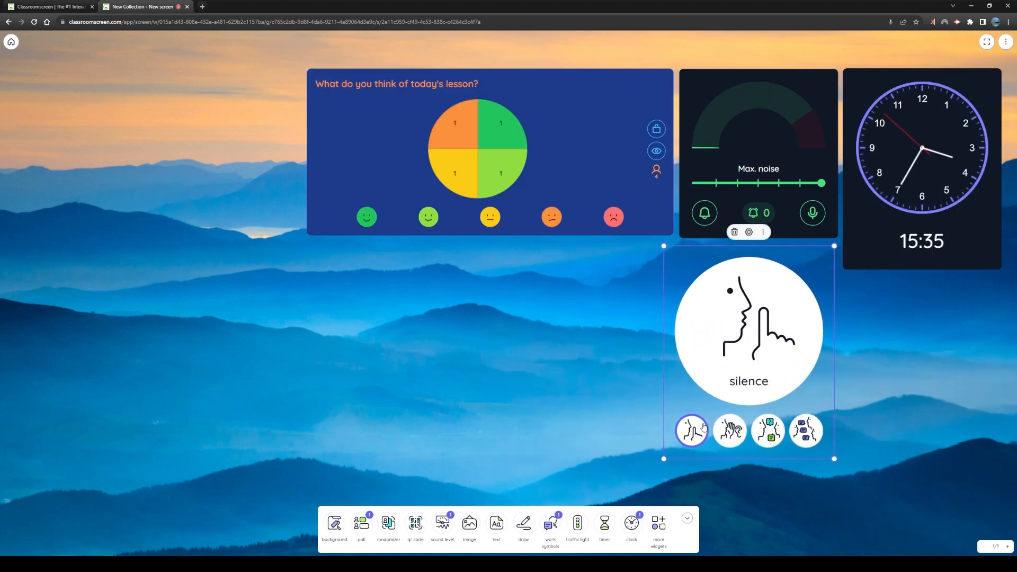
drag(669, 449, 719, 388)
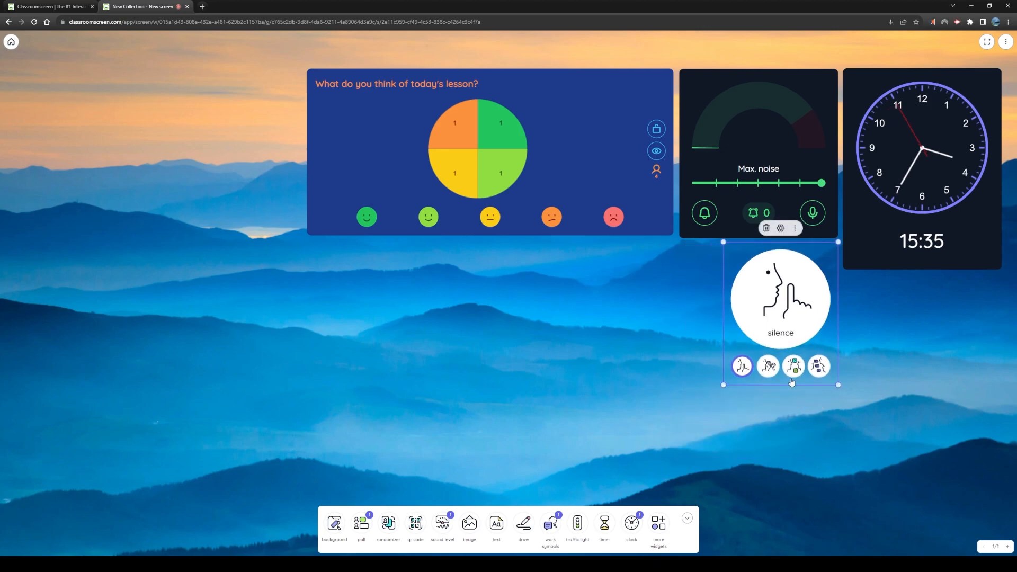